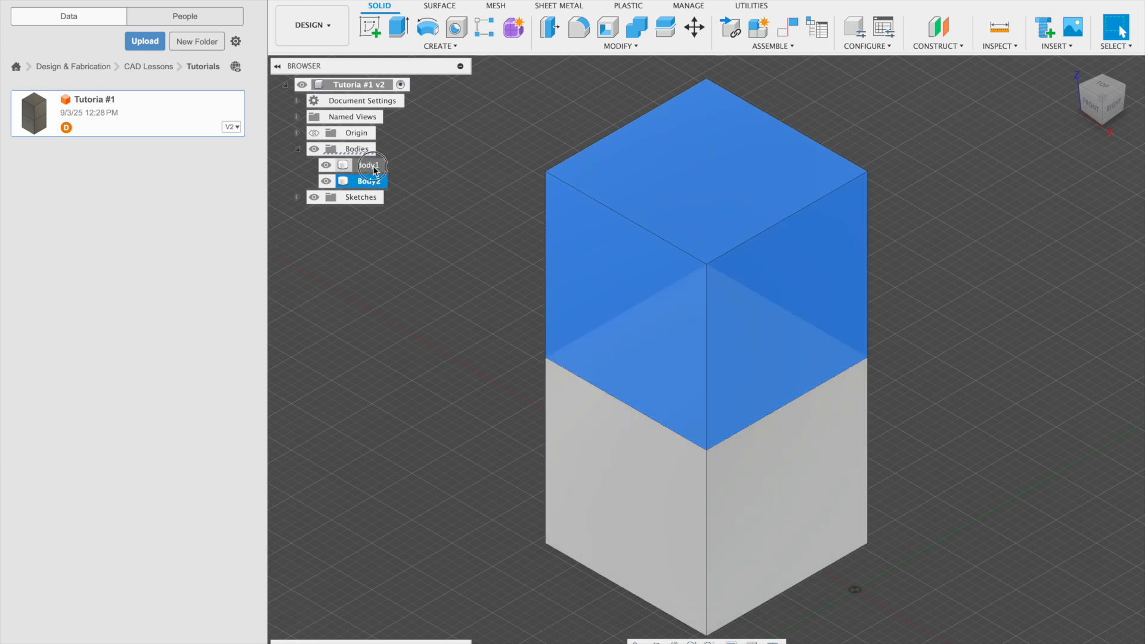
Download the Paint - Enamel Glossy (Green) appearance and apply it to Body1, the lower cube
right_click(374, 169)
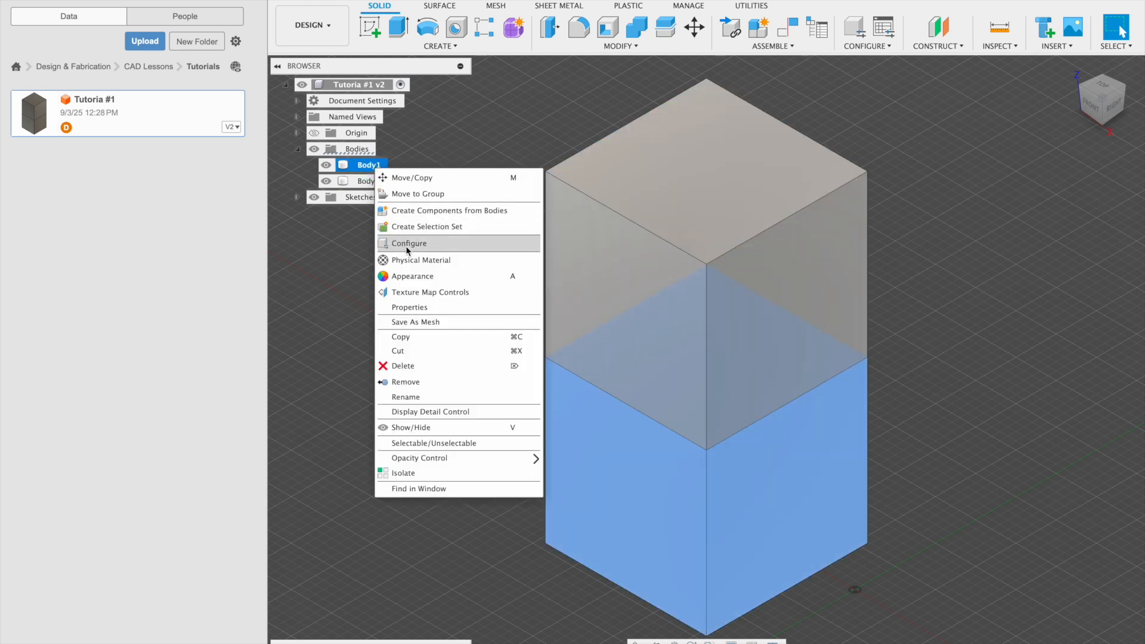
click(408, 277)
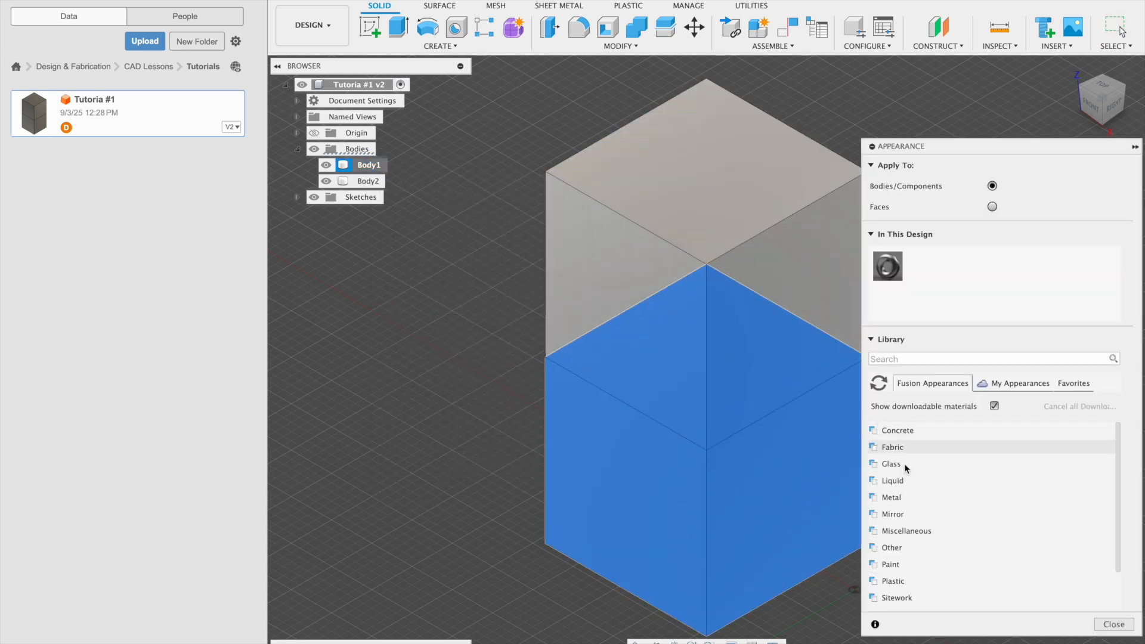
click(892, 563)
scroll(883, 537, down, 5)
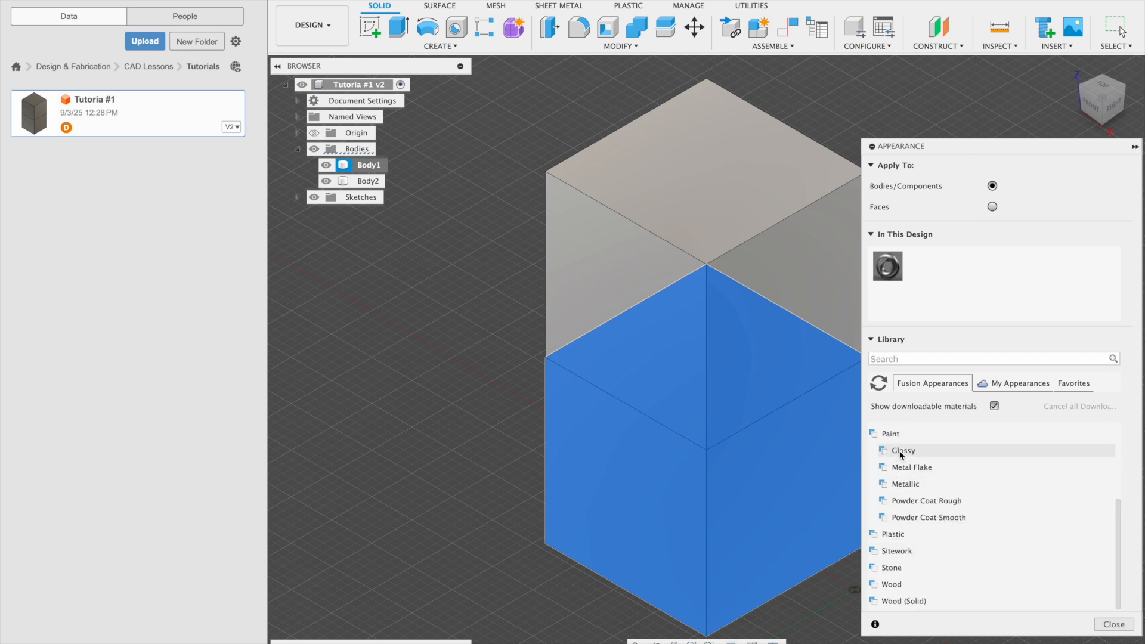
click(901, 450)
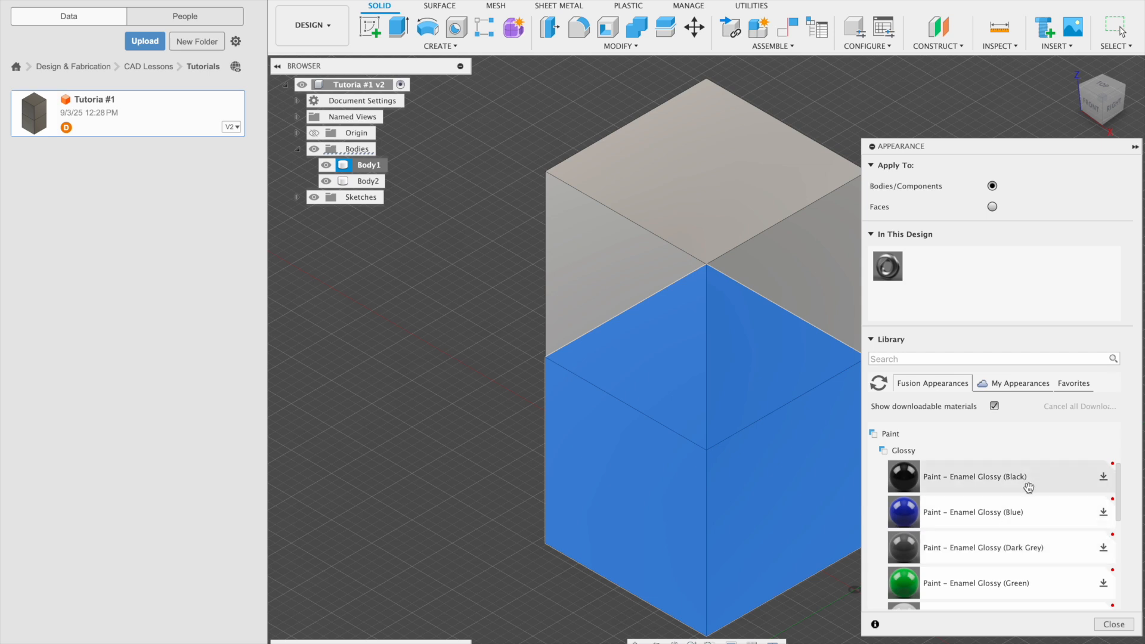
click(1104, 584)
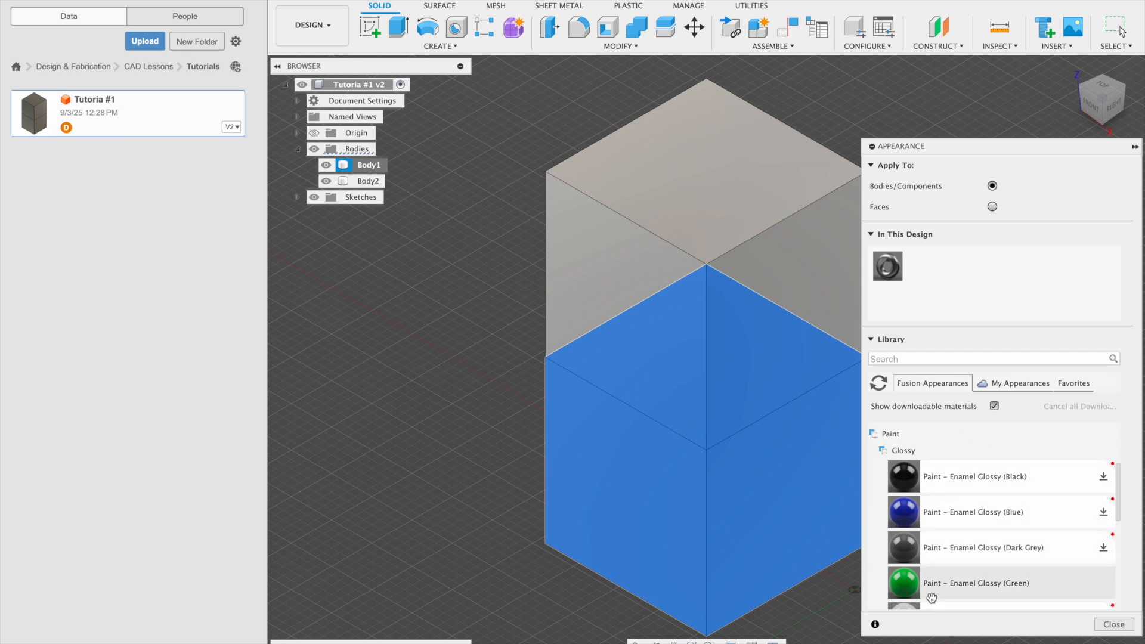
drag(931, 583, 375, 171)
Apply the Paint - Enamel Glossy (Red) appearance to Body2, the upper cube, and close the appearance settings
scroll(978, 513, down, 3)
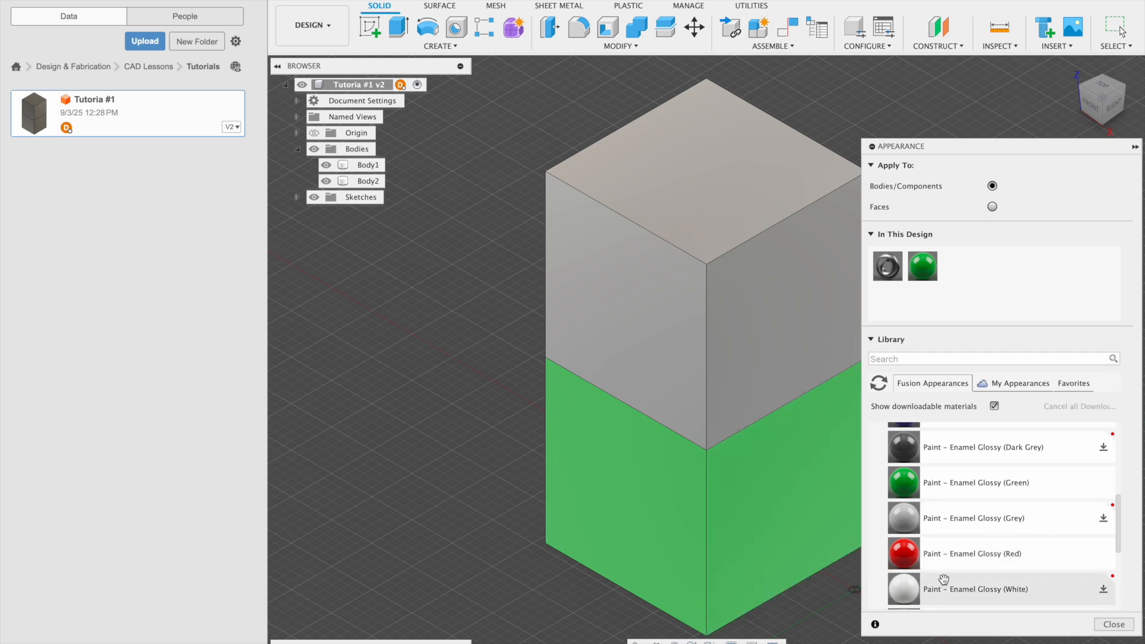
mouse_move(949, 558)
mouse_down()
mouse_move(540, 247)
mouse_move(370, 183)
mouse_up()
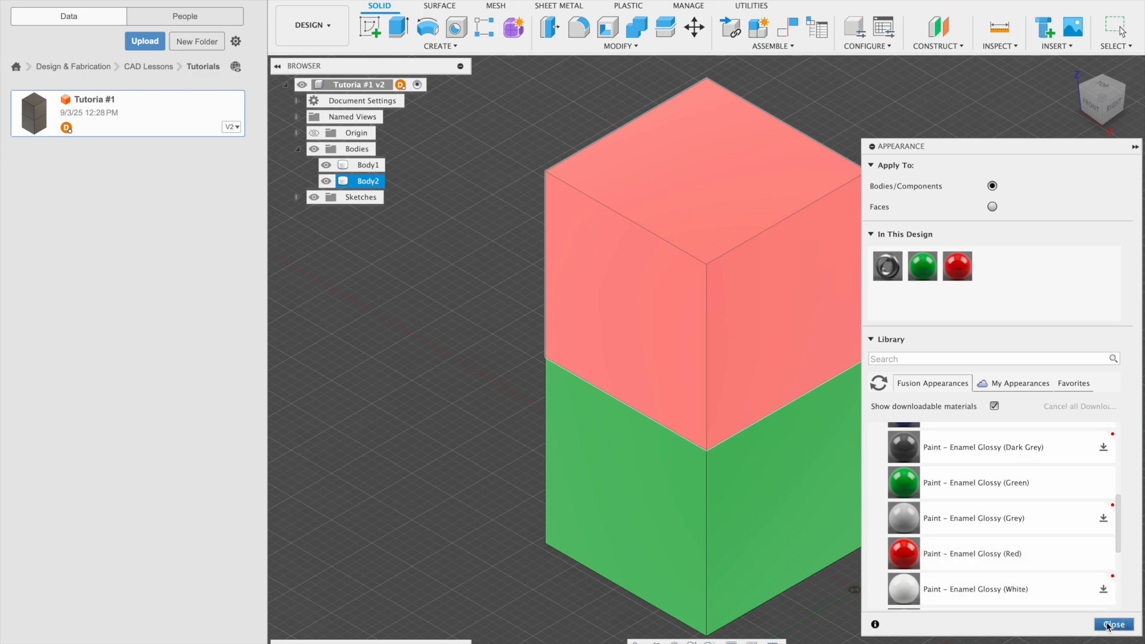
click(1108, 626)
scroll(506, 399, down, 3)
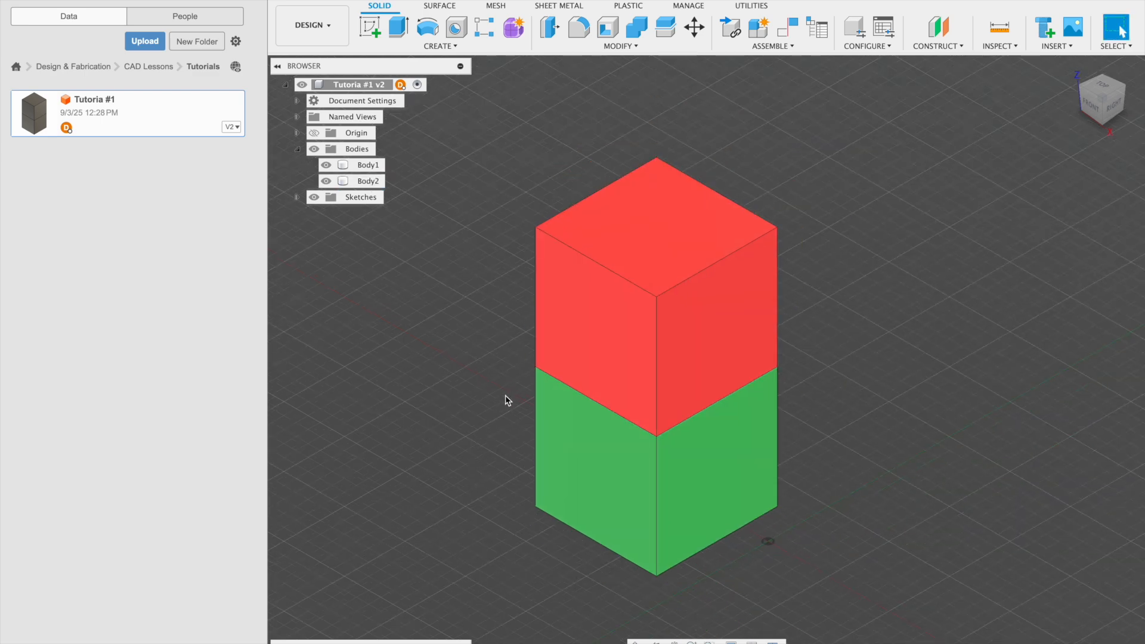
scroll(506, 398, up, 3)
scroll(517, 395, down, 2)
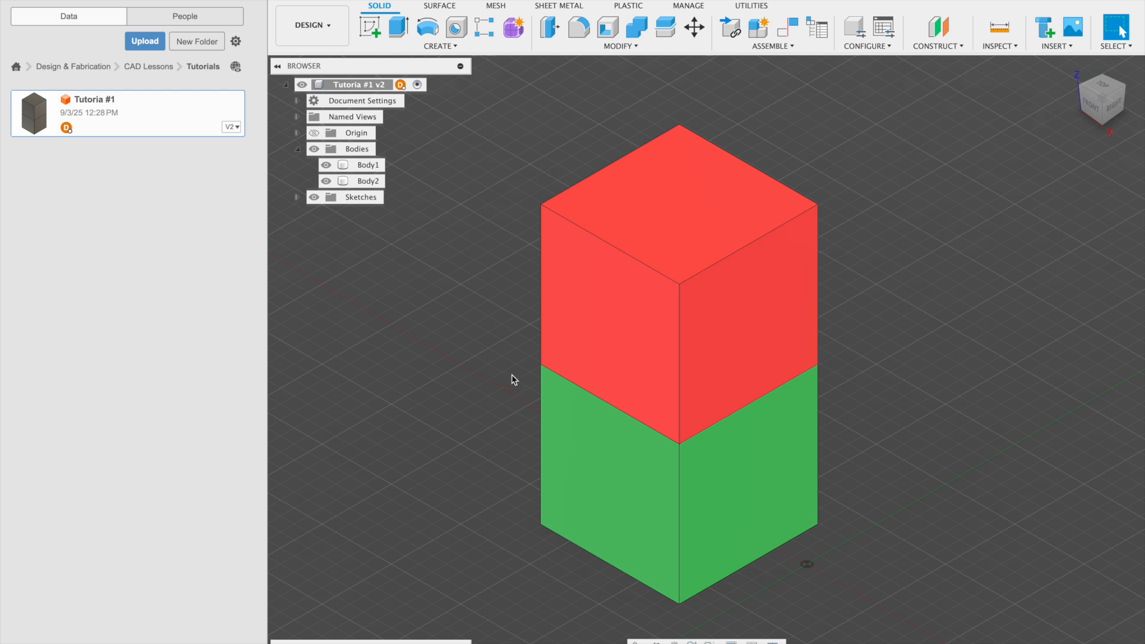
shift+middle_drag(512, 379, 581, 452)
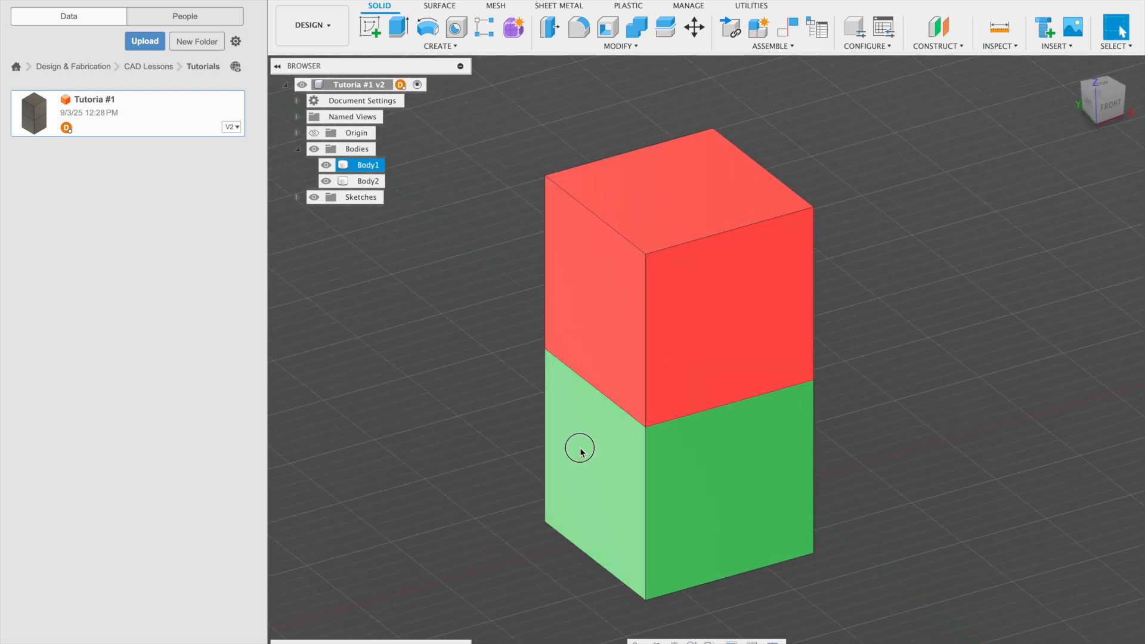
click(588, 451)
key(e)
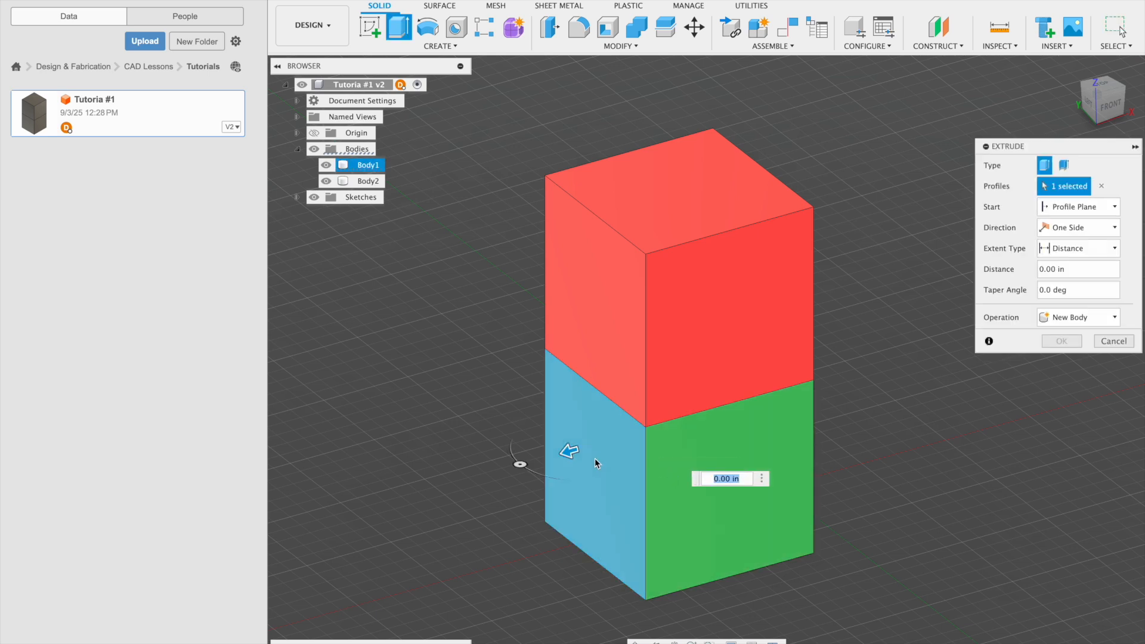
text(1)
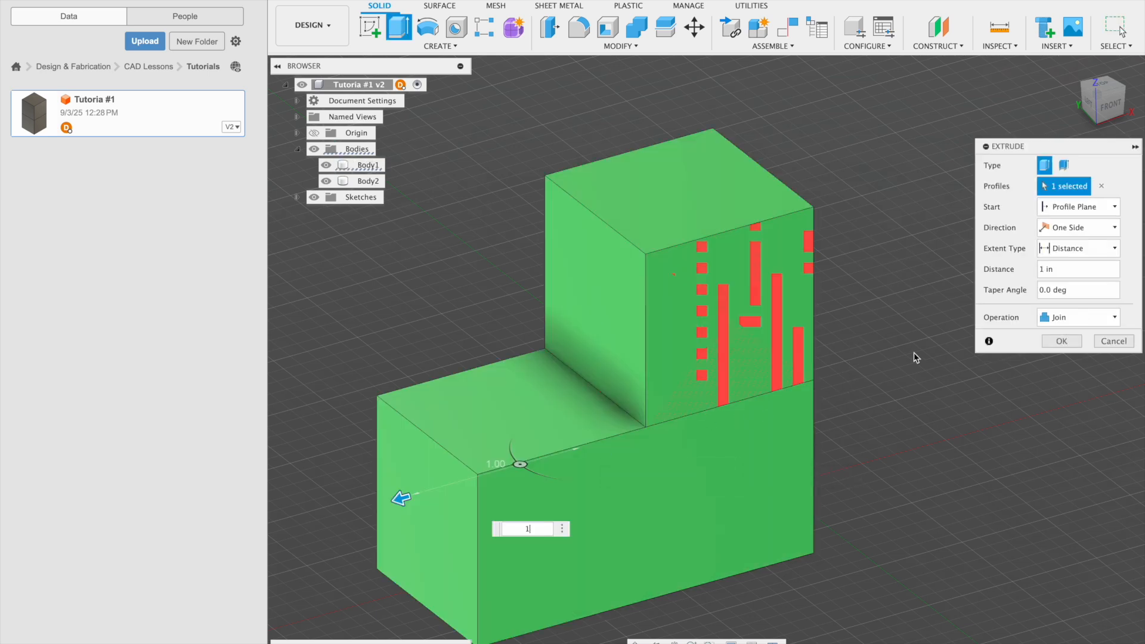
click(1080, 318)
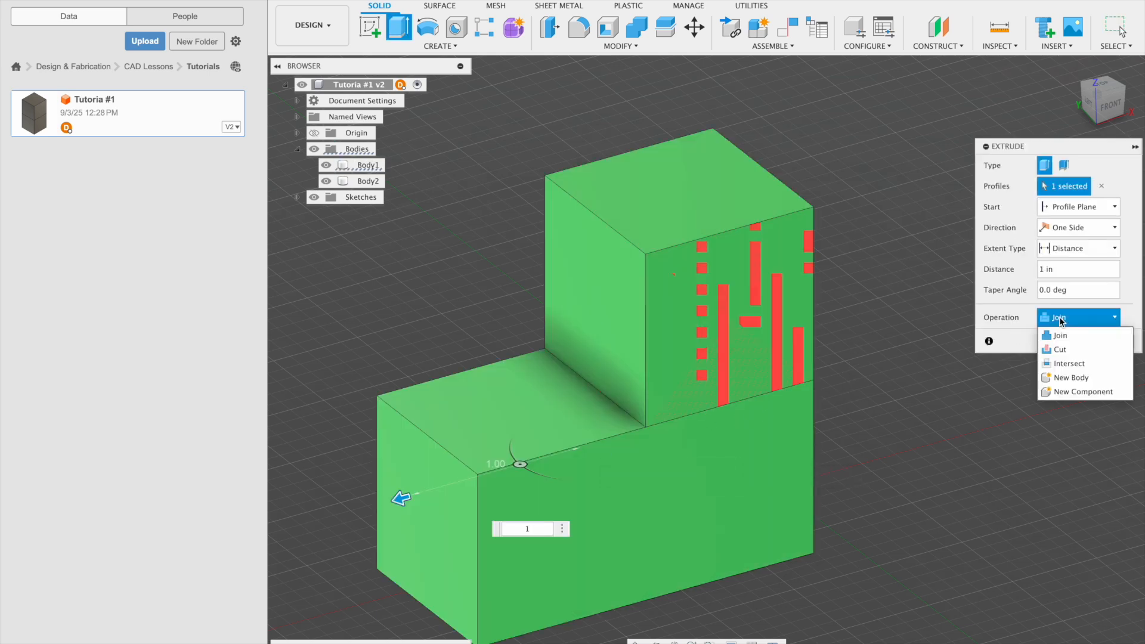
click(1077, 377)
click(609, 319)
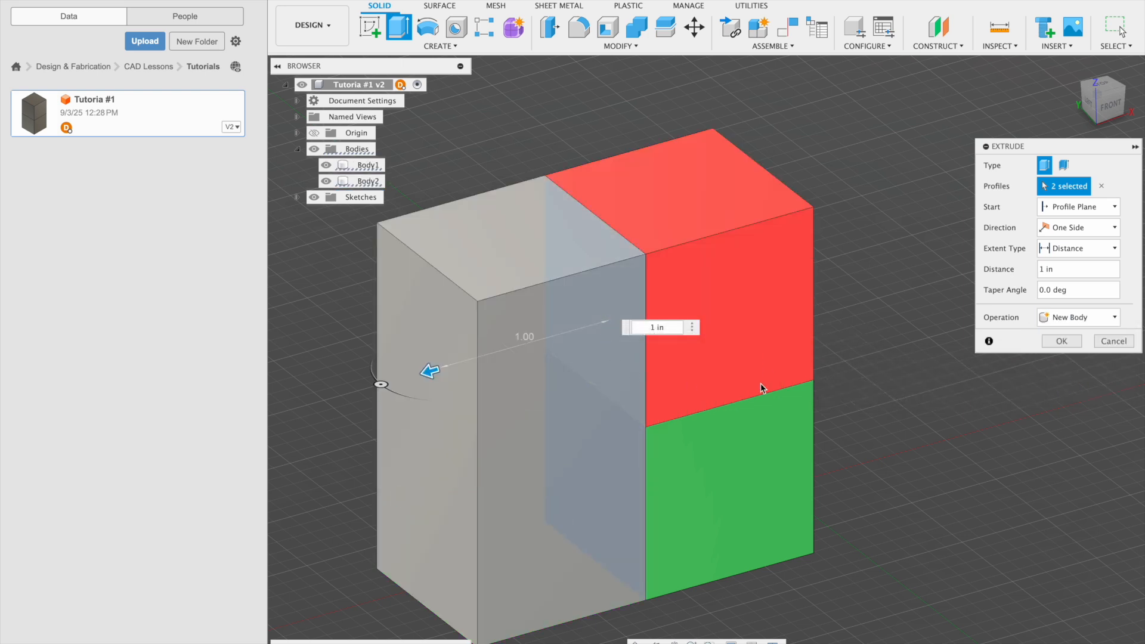
click(1124, 343)
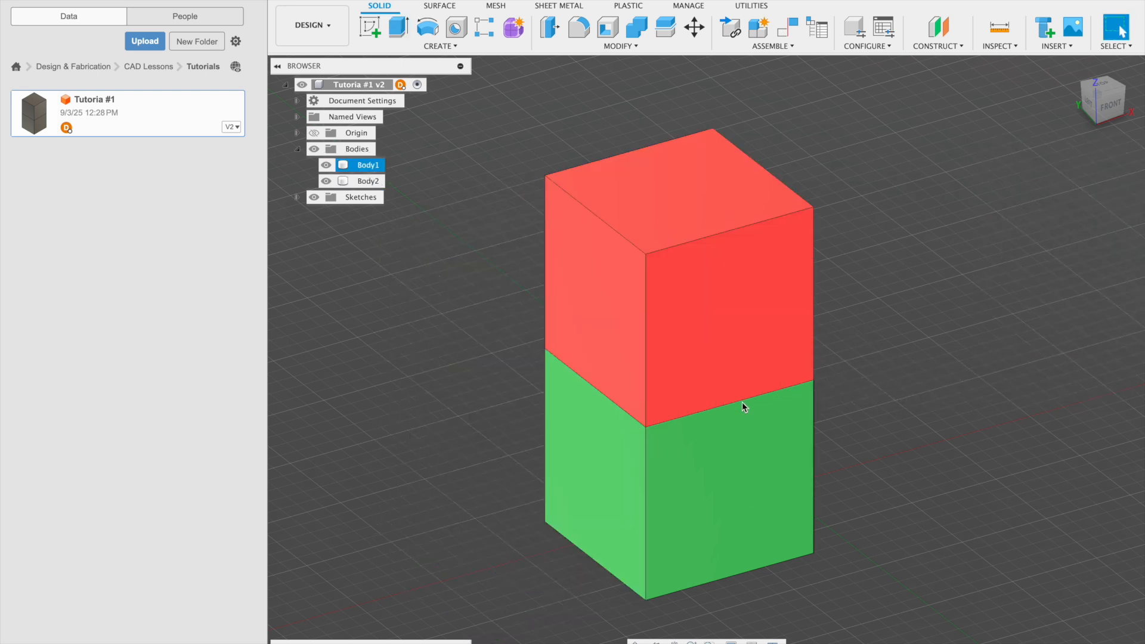
Extrude the left face of the green cube 1 in as a new body
click(599, 463)
key(e)
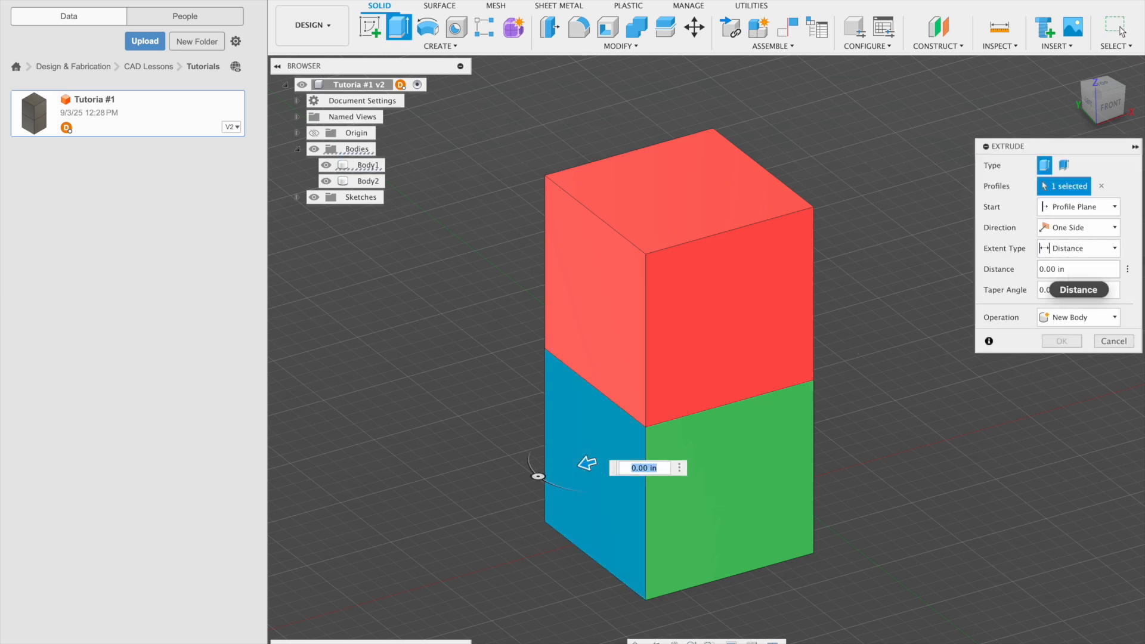
click(1077, 317)
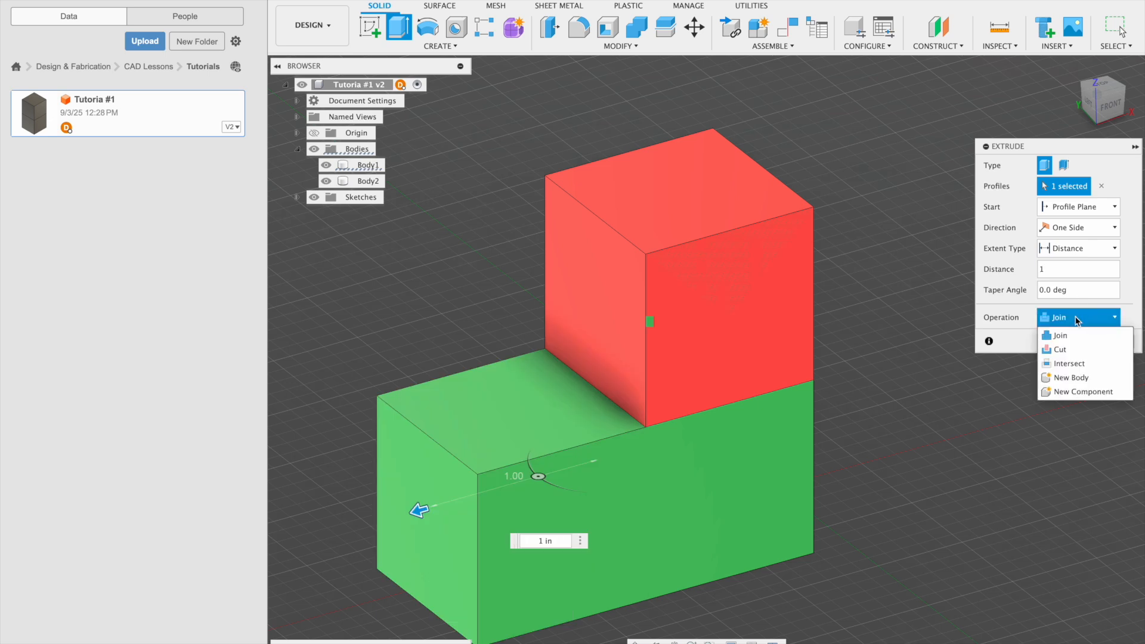
click(1071, 378)
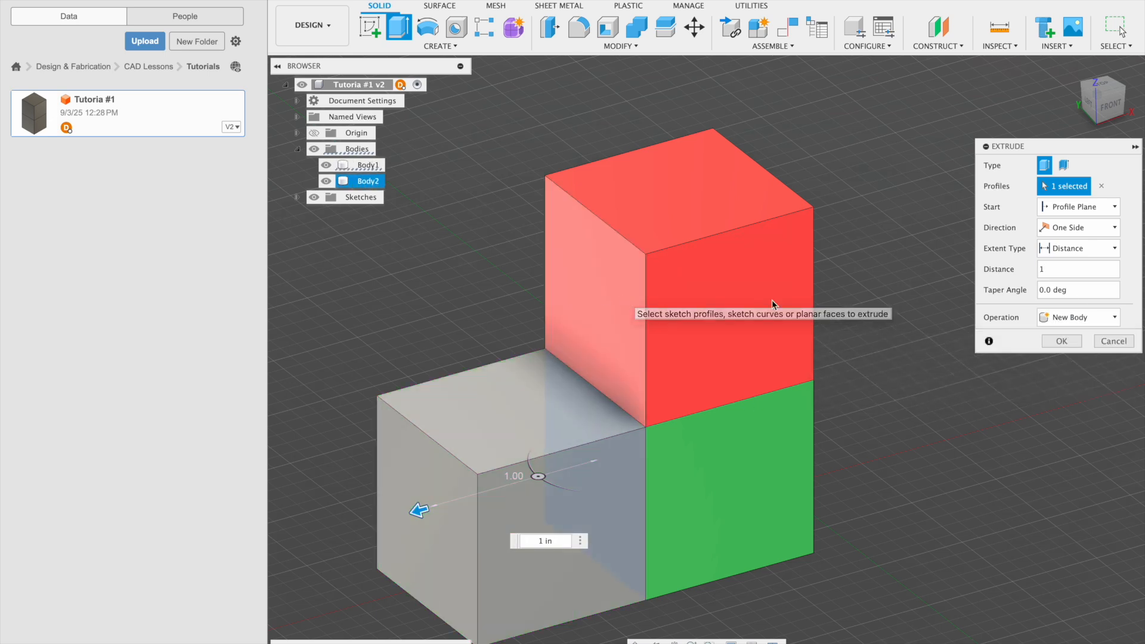
key(Return)
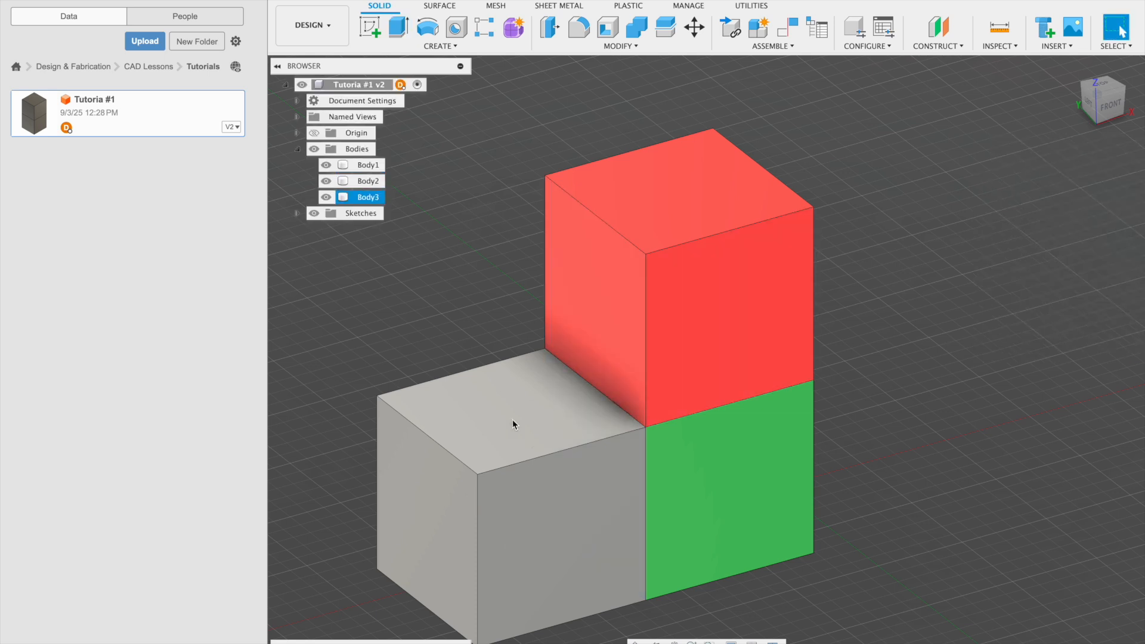
Extrude the top face of the grey cube beside the green one 1 in as a new body
click(509, 400)
key(e)
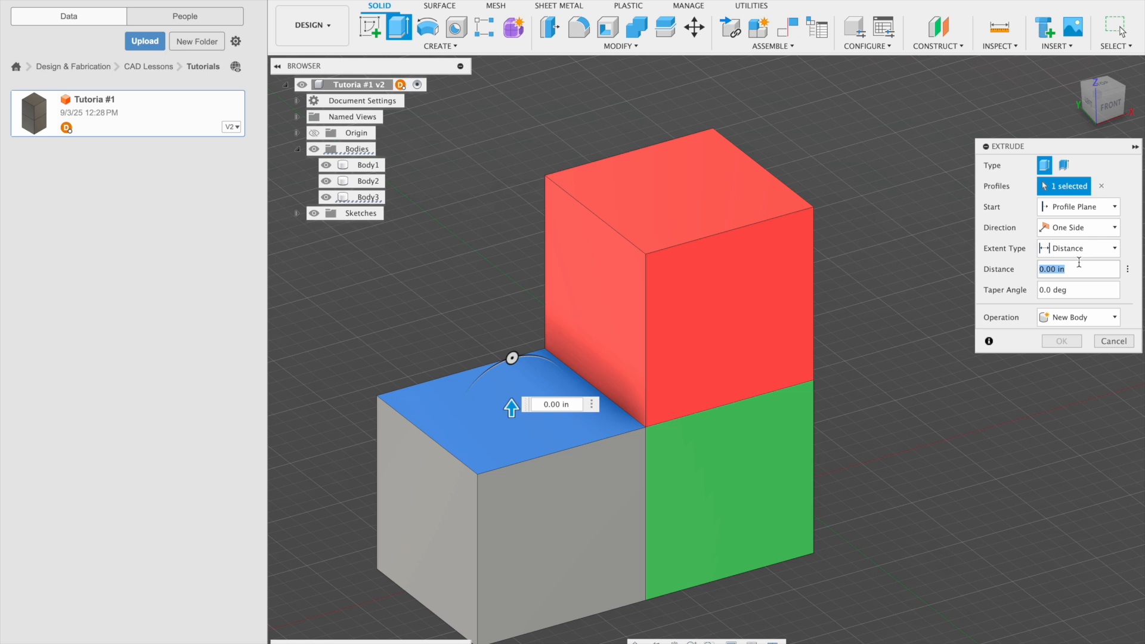
text(1)
click(1074, 316)
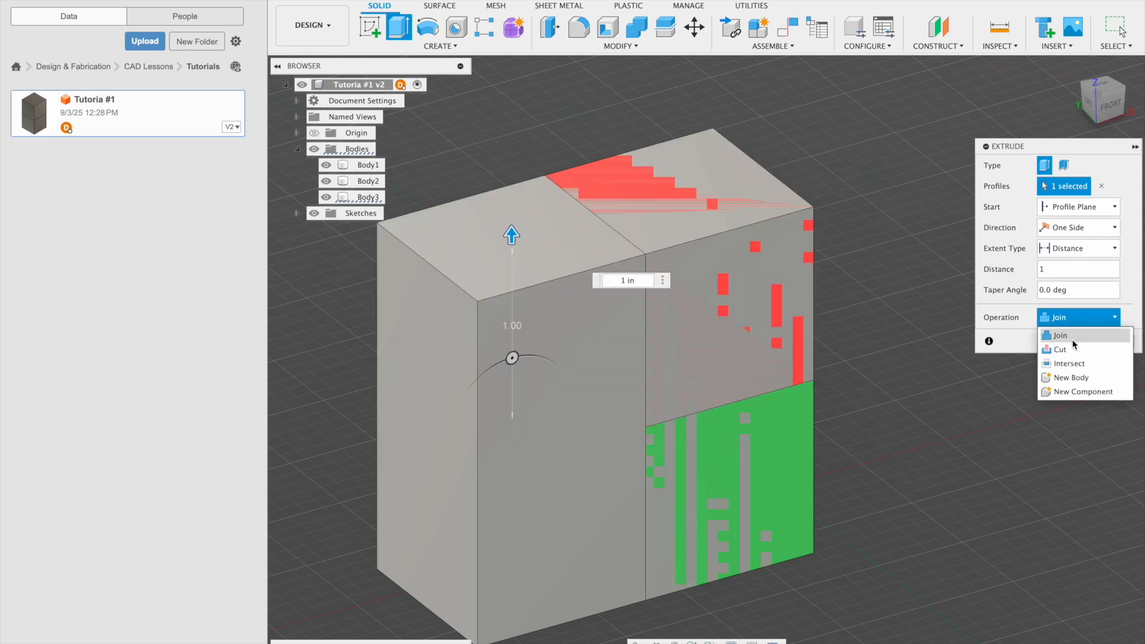
click(1072, 377)
click(1070, 345)
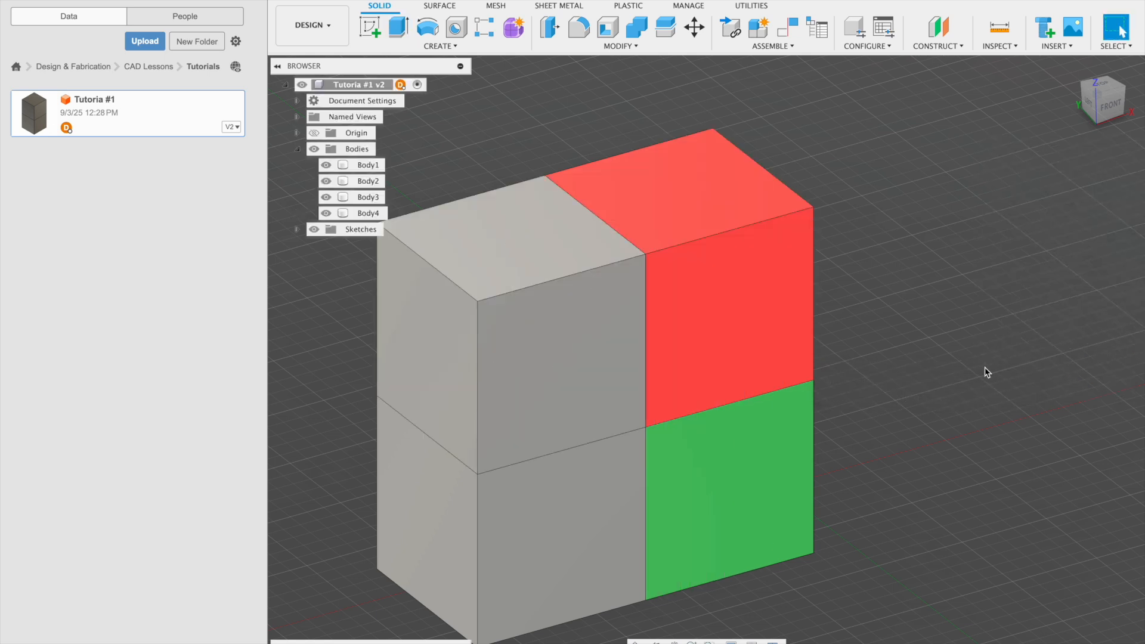
Extrude only the back face of the lower grey cube, Body3, 1 in as a new body
scroll(882, 404, down, 3)
shift+middle_drag(882, 401, 848, 439)
scroll(778, 481, up, 3)
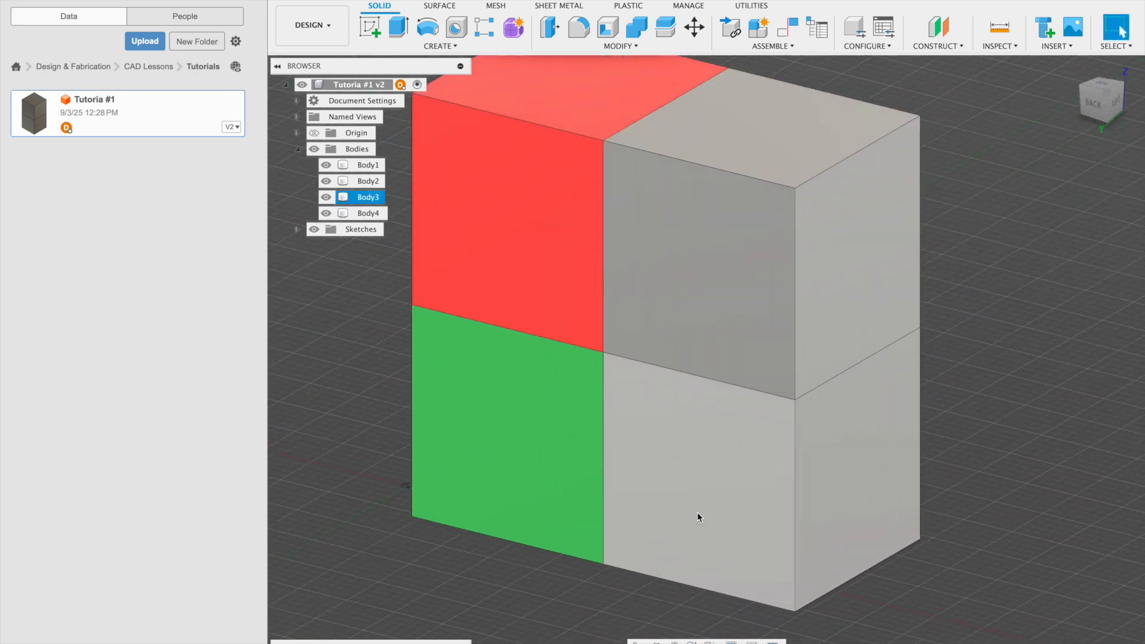
click(702, 512)
key(e)
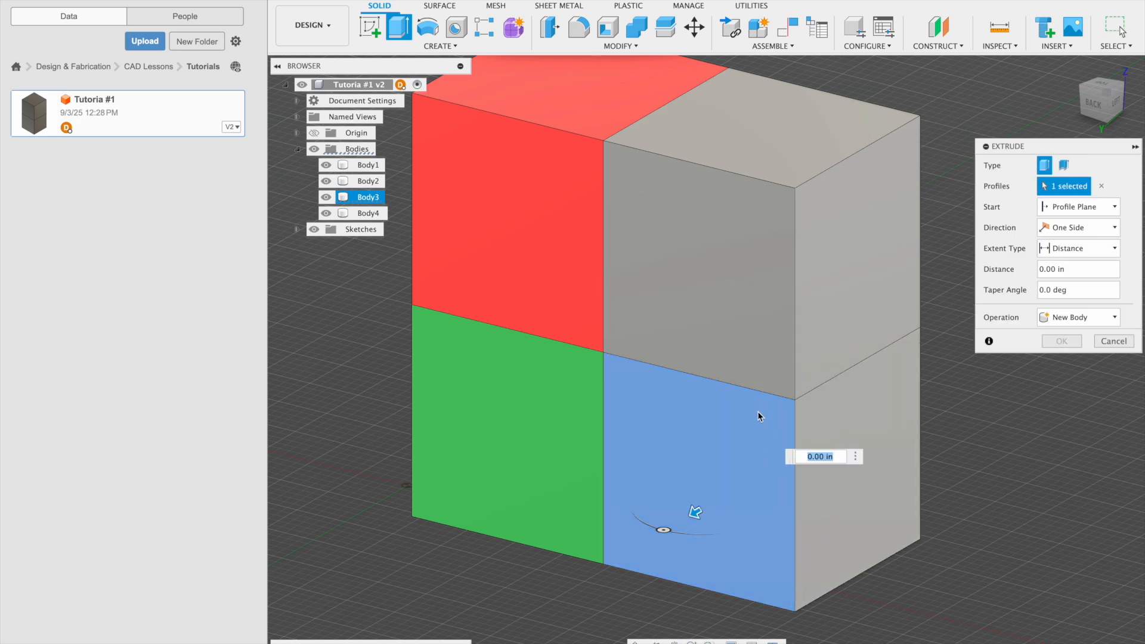
text(1)
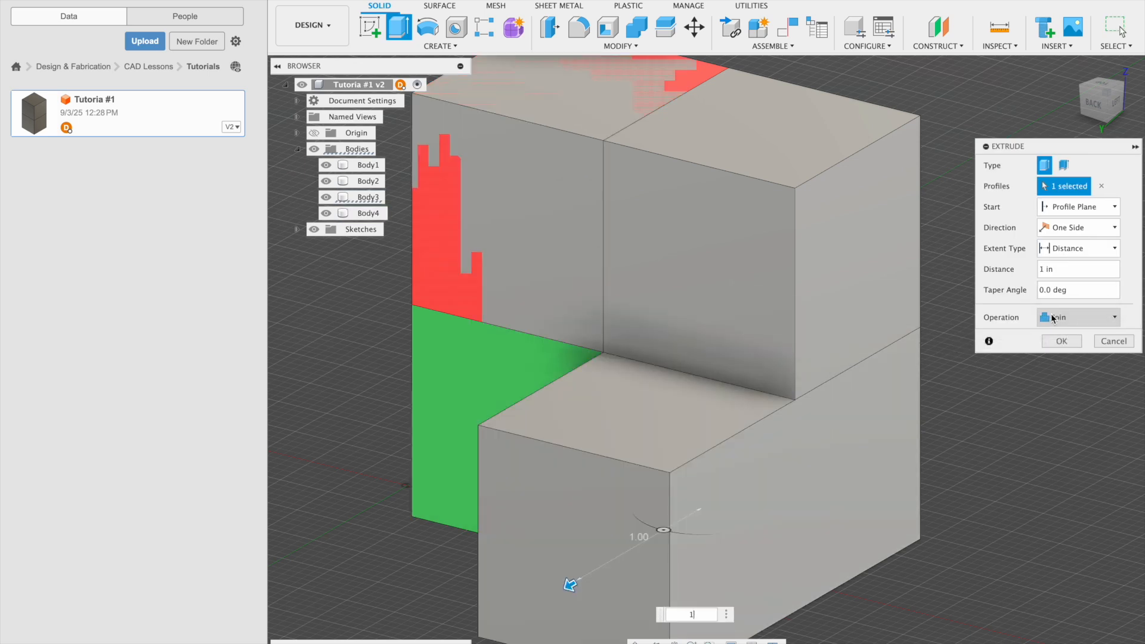
click(1080, 316)
click(1065, 377)
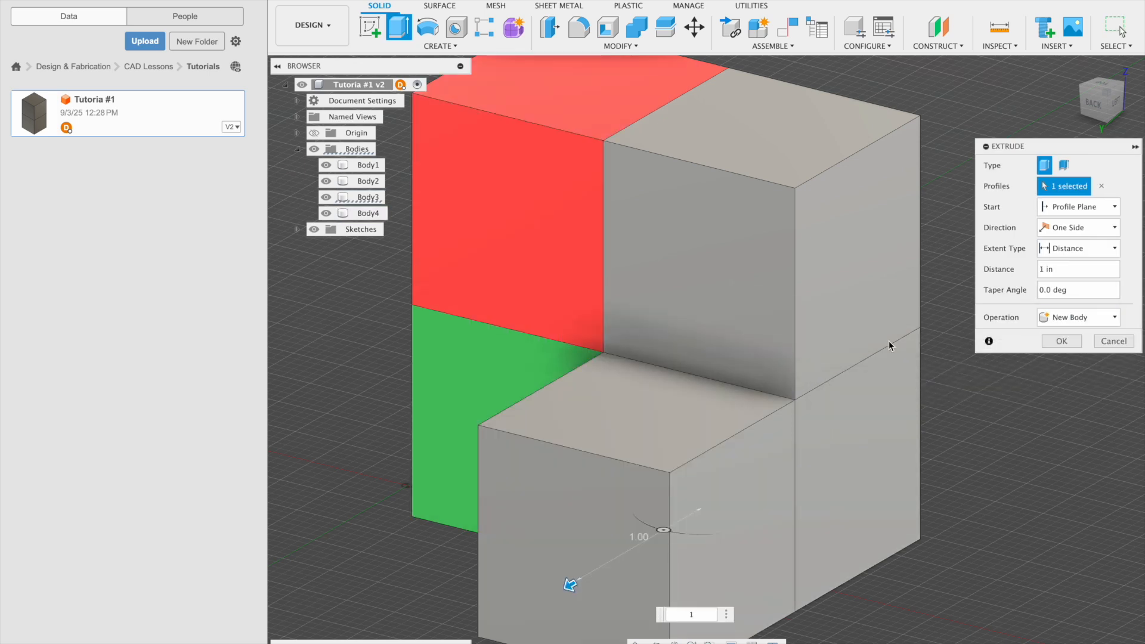
click(738, 296)
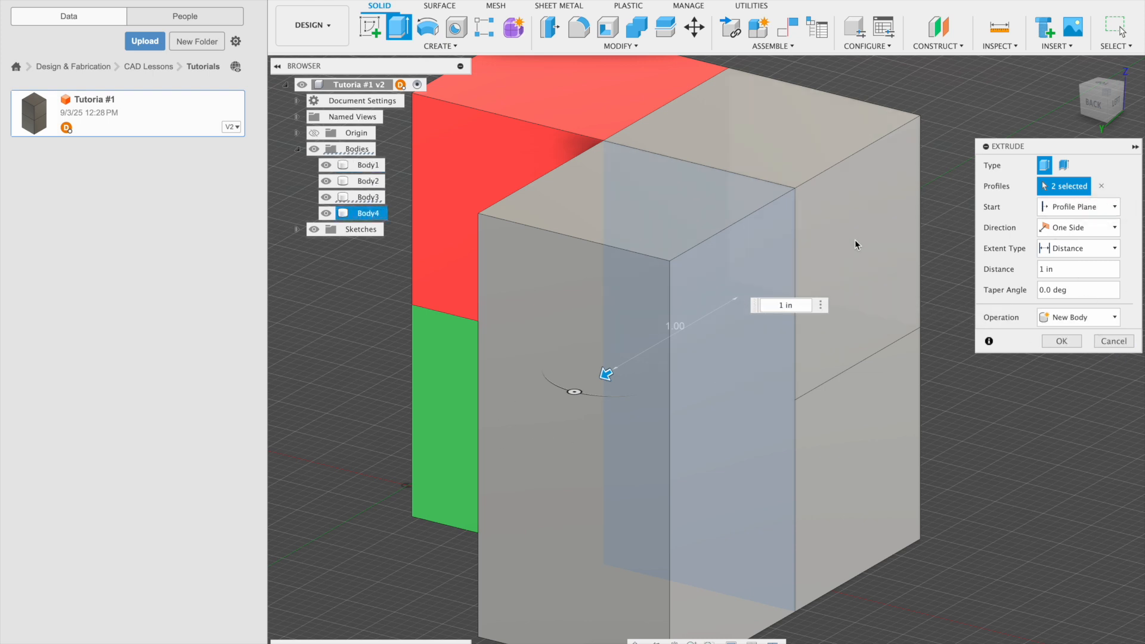
click(1104, 189)
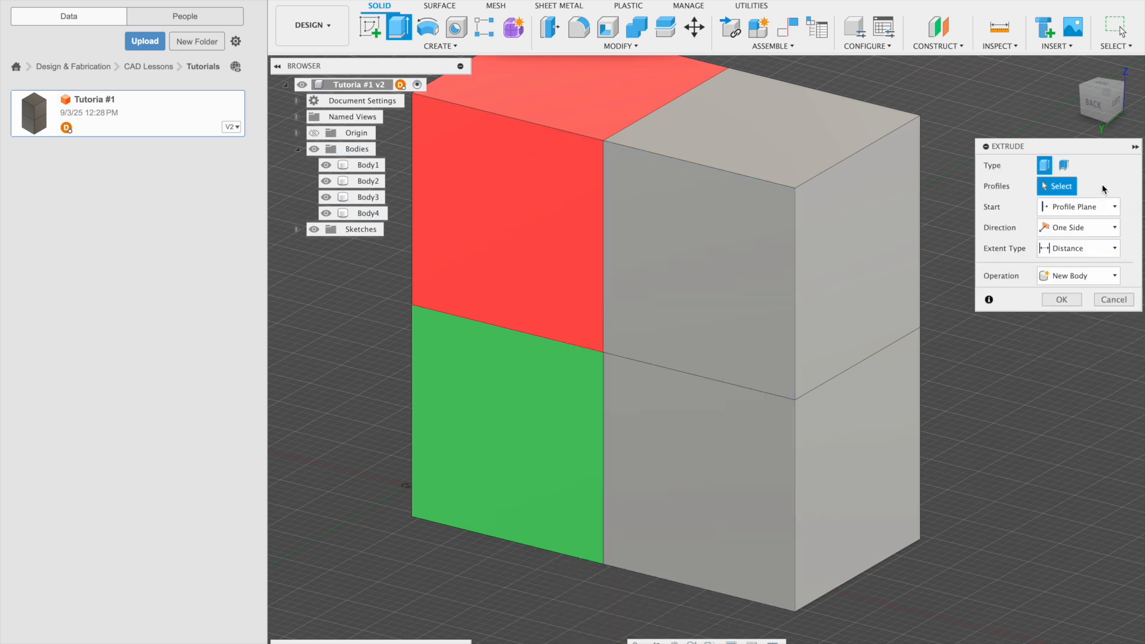
click(699, 475)
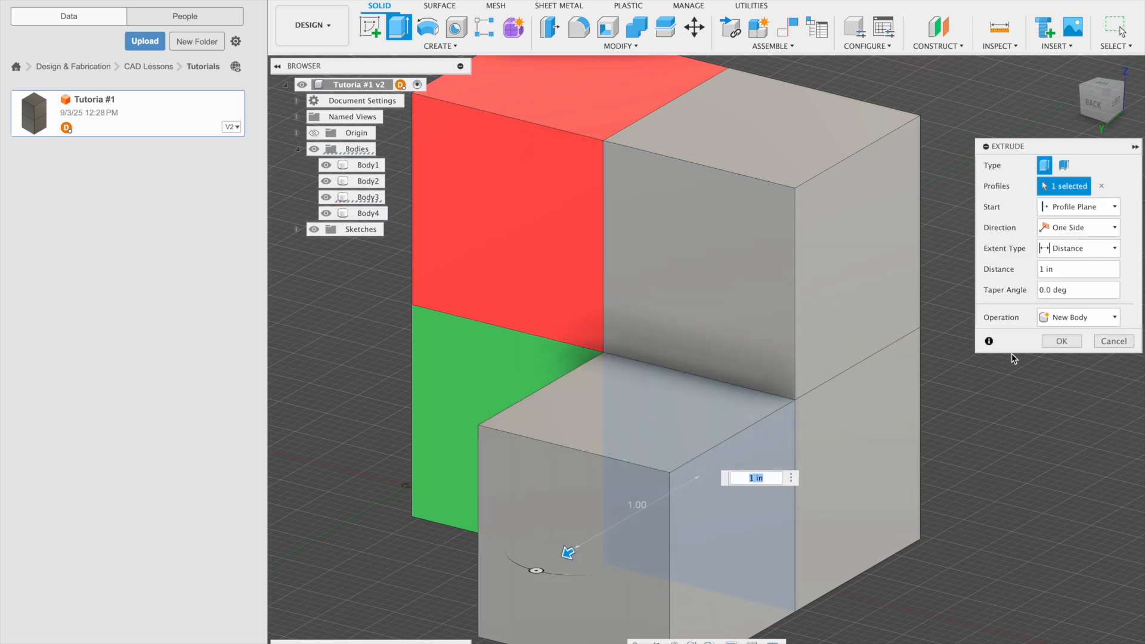
click(1058, 345)
Extrude the back face of the upper grey cube, Body4, 1 in as a new body
click(703, 272)
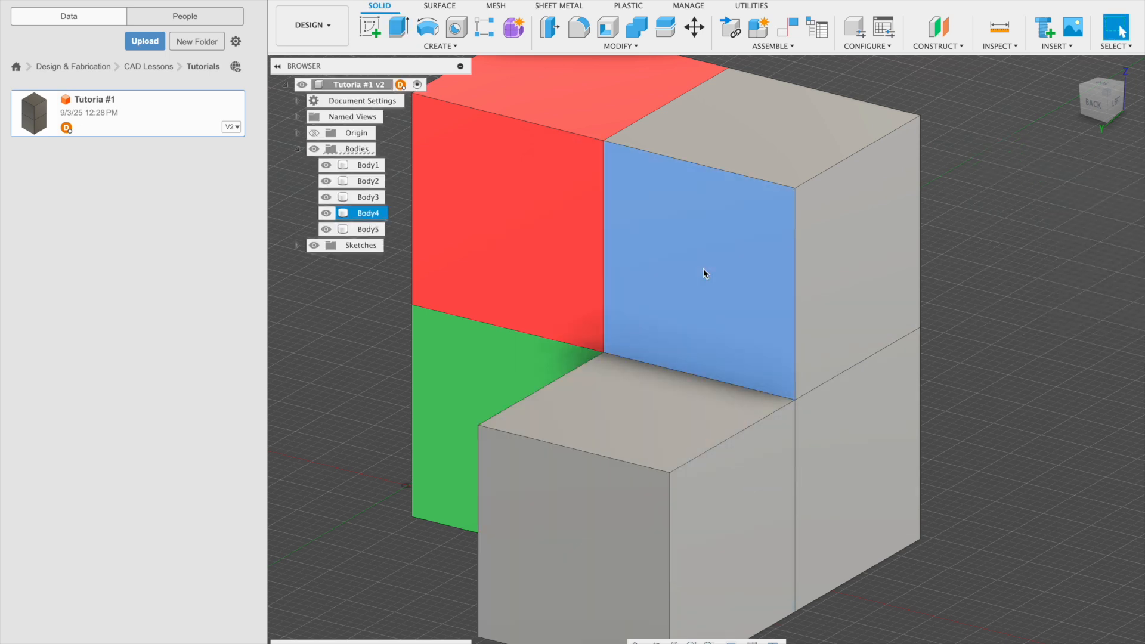
key(e)
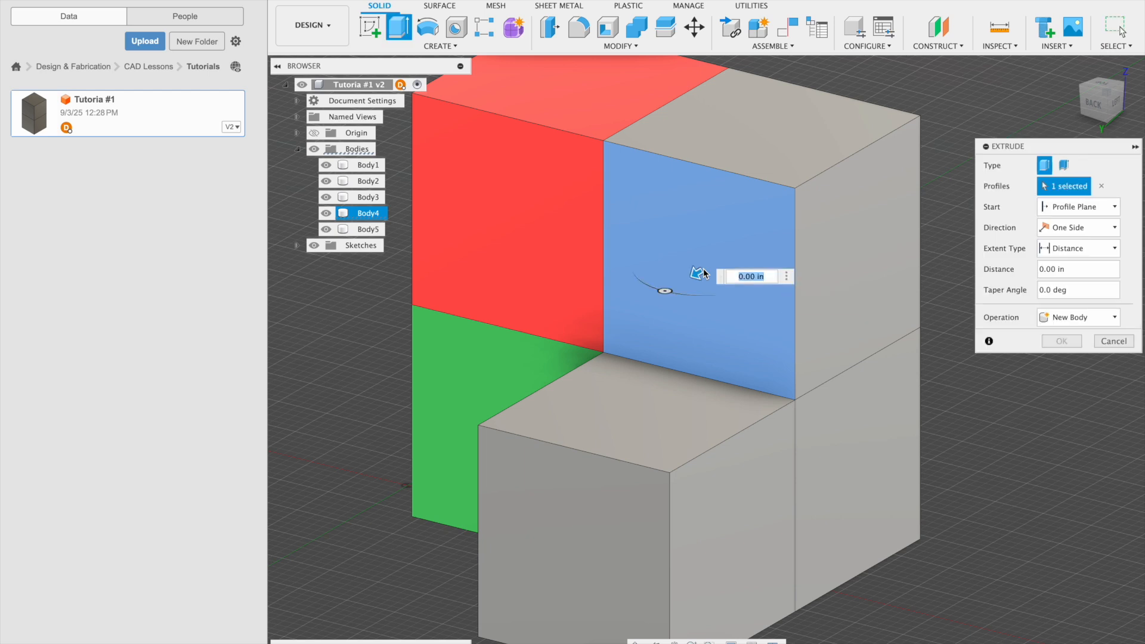
click(1069, 269)
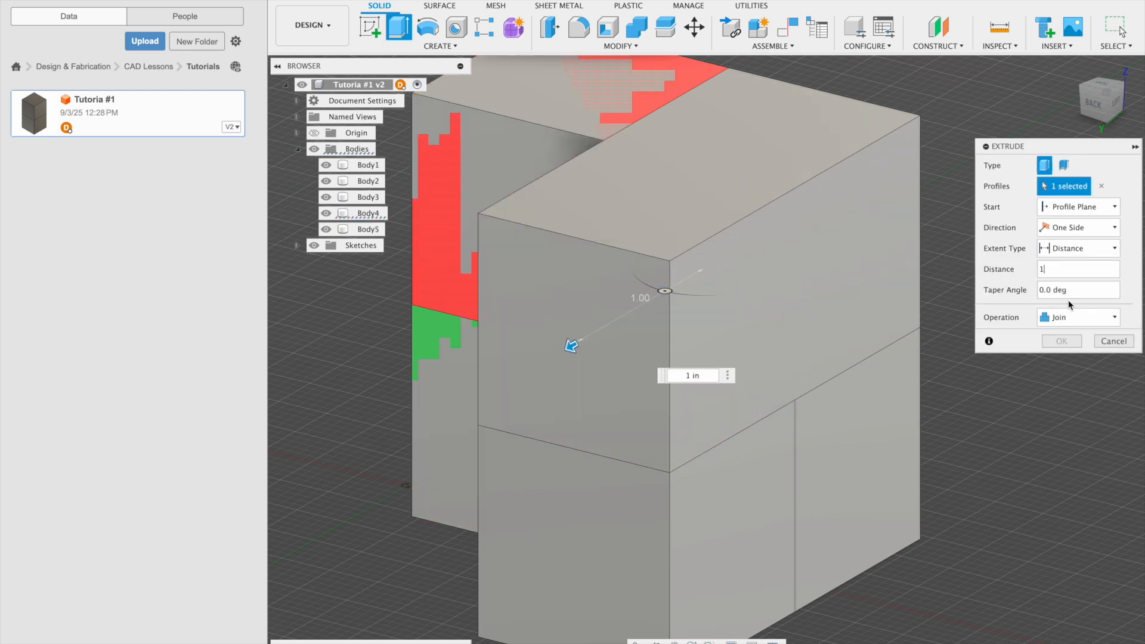
click(1084, 317)
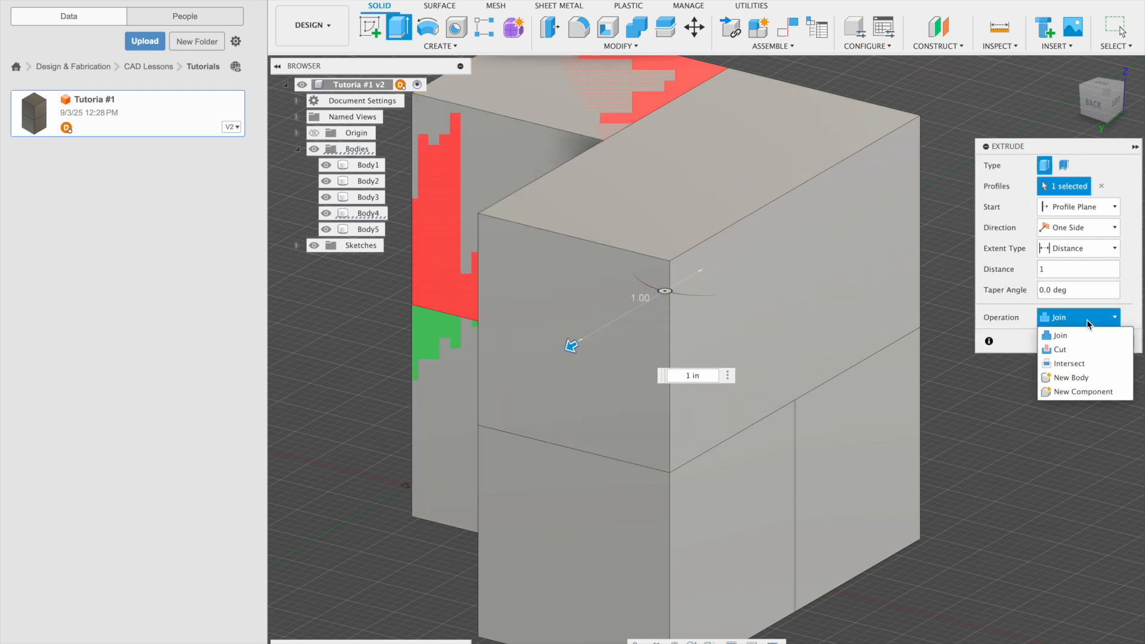
click(1079, 379)
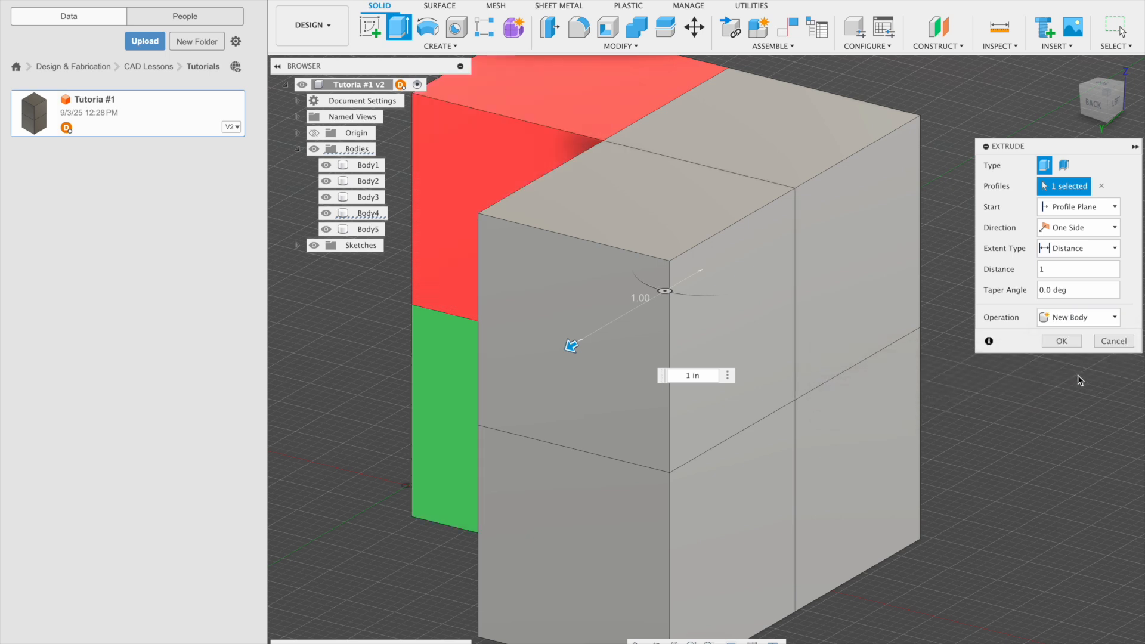
click(1073, 344)
Extrude the back face of the upper red cube, Body2, 1 in as a new body
click(456, 177)
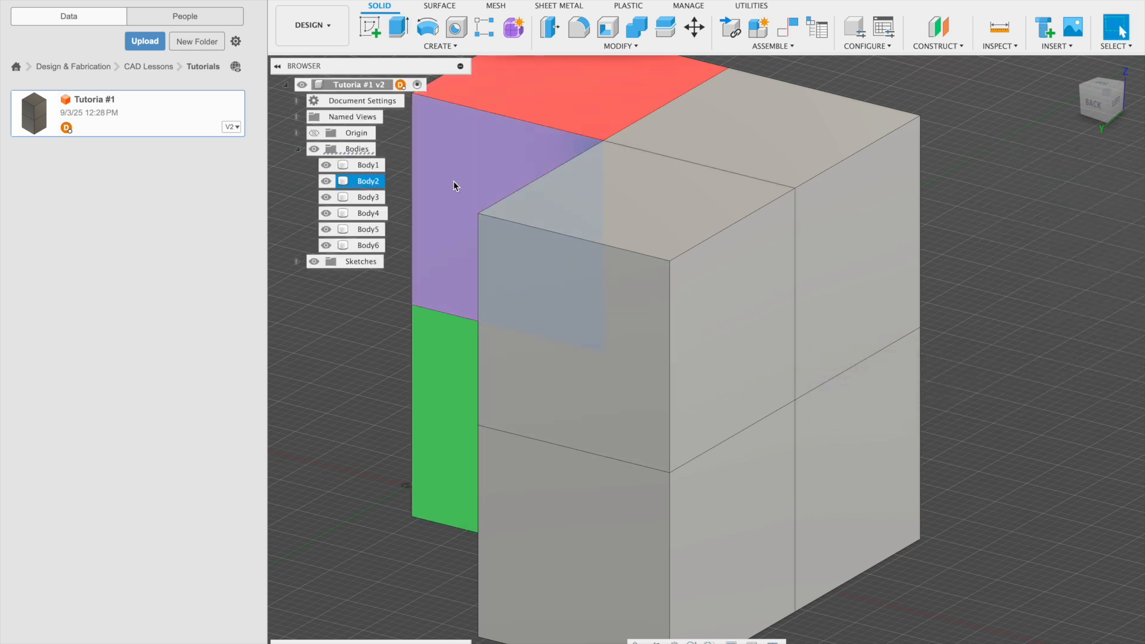
key(e)
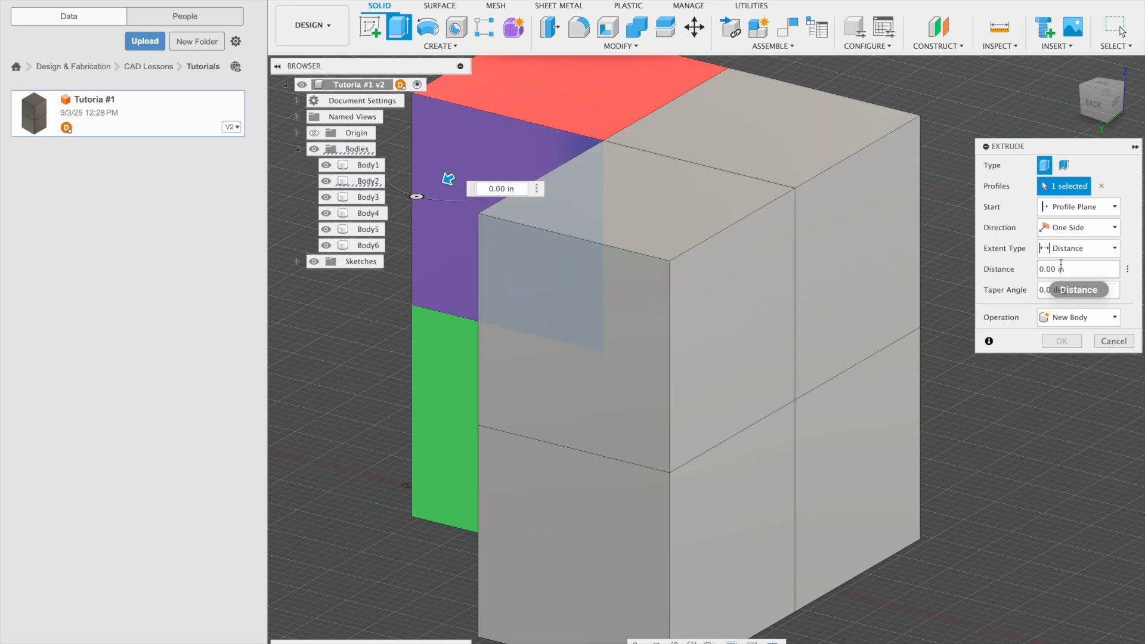
text(1)
click(1080, 317)
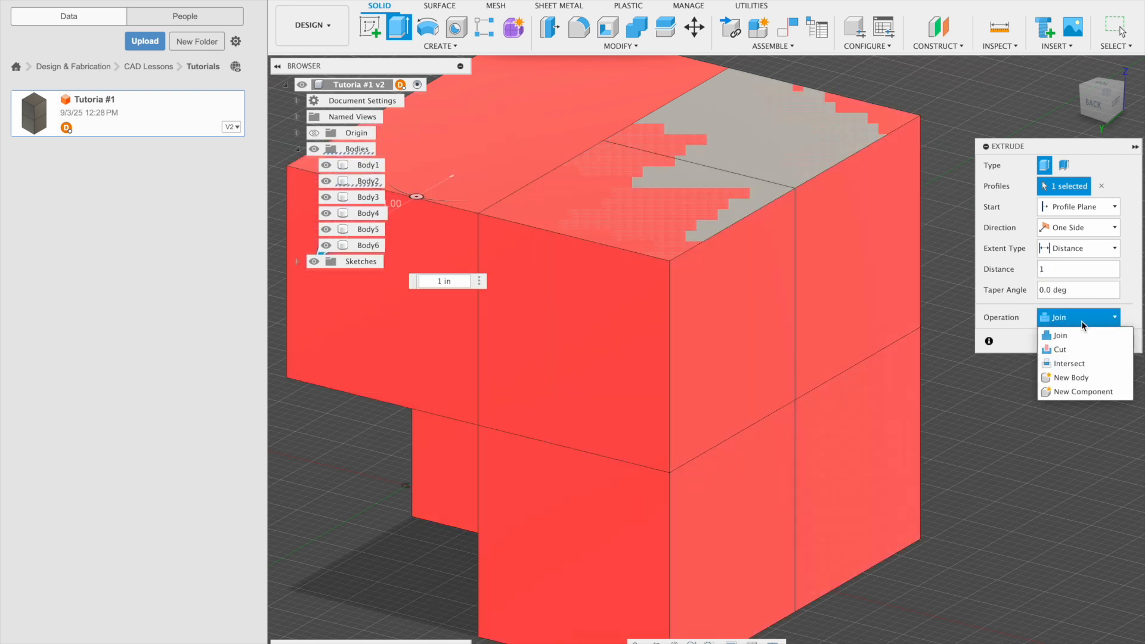
click(1074, 378)
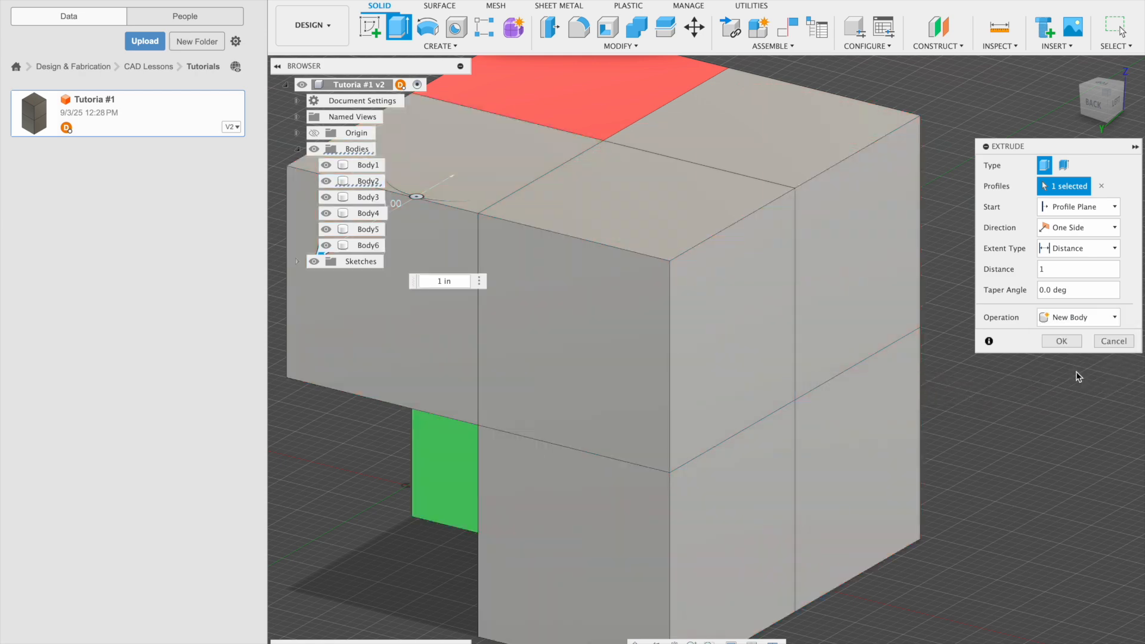
click(1061, 342)
Extrude the back face of the lower green cube, Body1, 1 in as a new body to fill the missing corner
scroll(890, 394, down, 5)
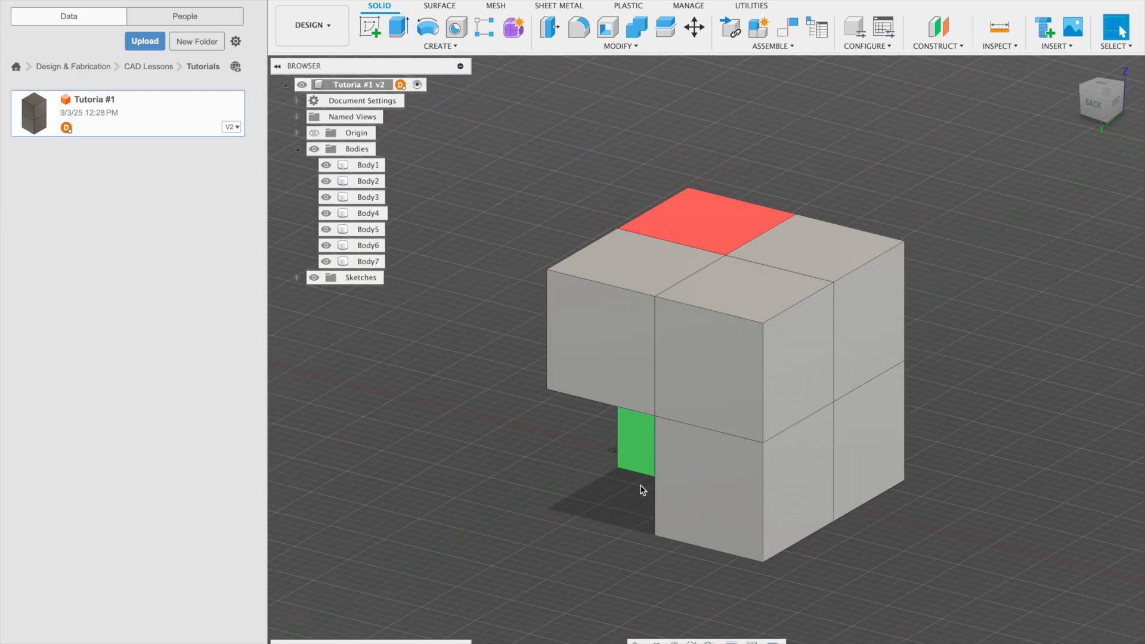
scroll(636, 488, down, 2)
shift+middle_drag(625, 492, 643, 473)
scroll(655, 471, up, 5)
scroll(629, 459, down, 5)
scroll(643, 474, up, 6)
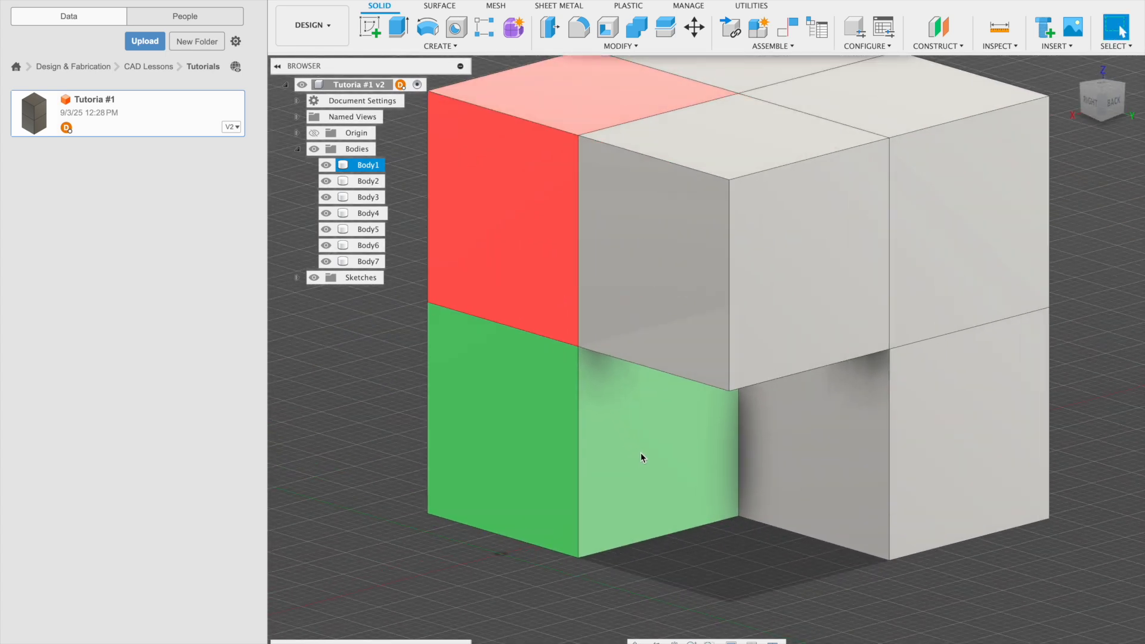
click(641, 458)
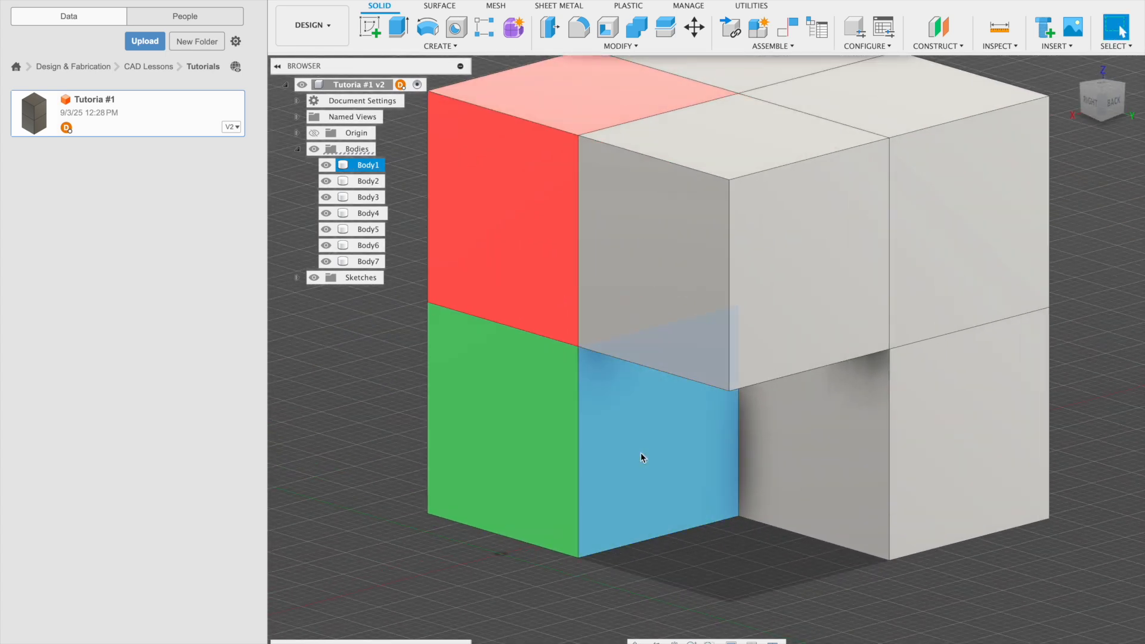
key(e)
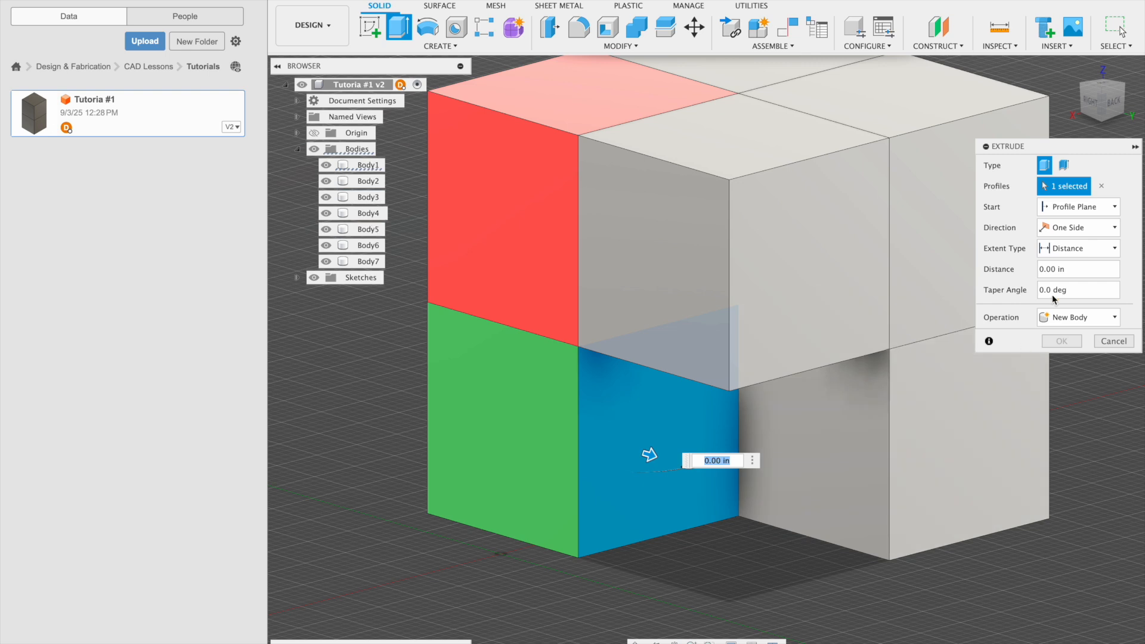
click(1063, 270)
click(1079, 318)
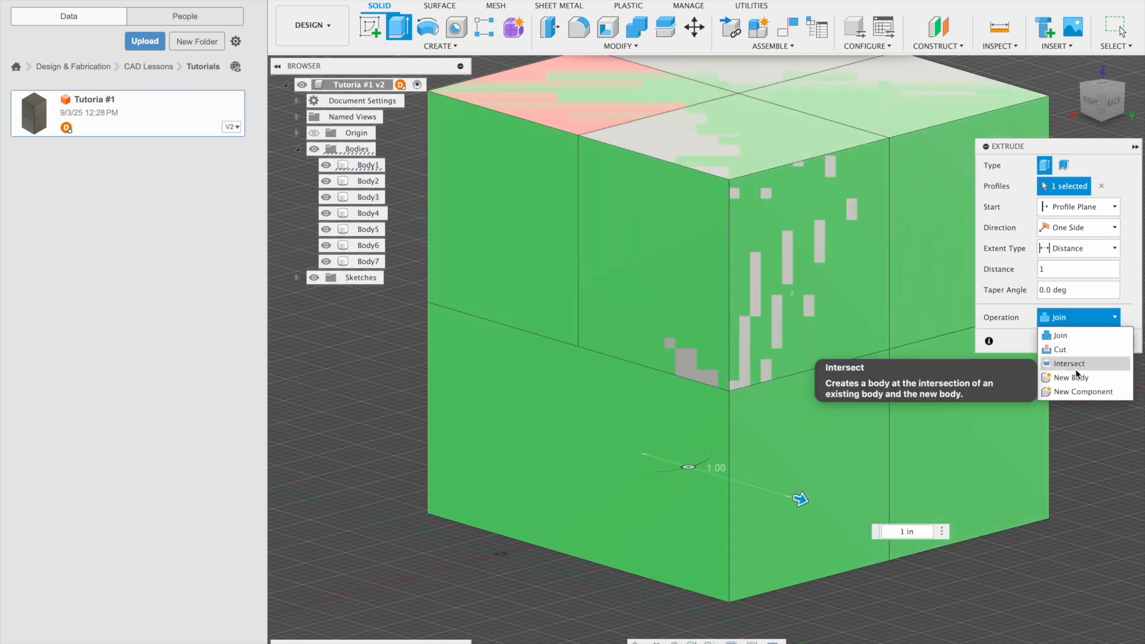
click(1074, 377)
click(1062, 341)
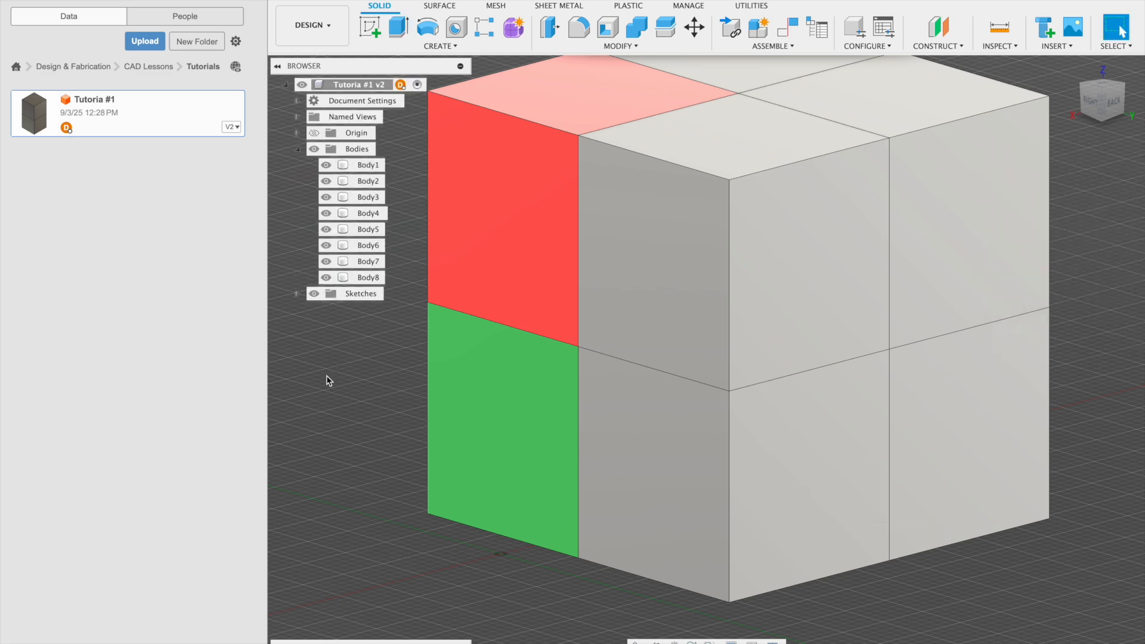
Download the Paint - Enamel Glossy (Yellow) appearance and apply it to Body3
scroll(325, 381, down, 3)
right_click(361, 198)
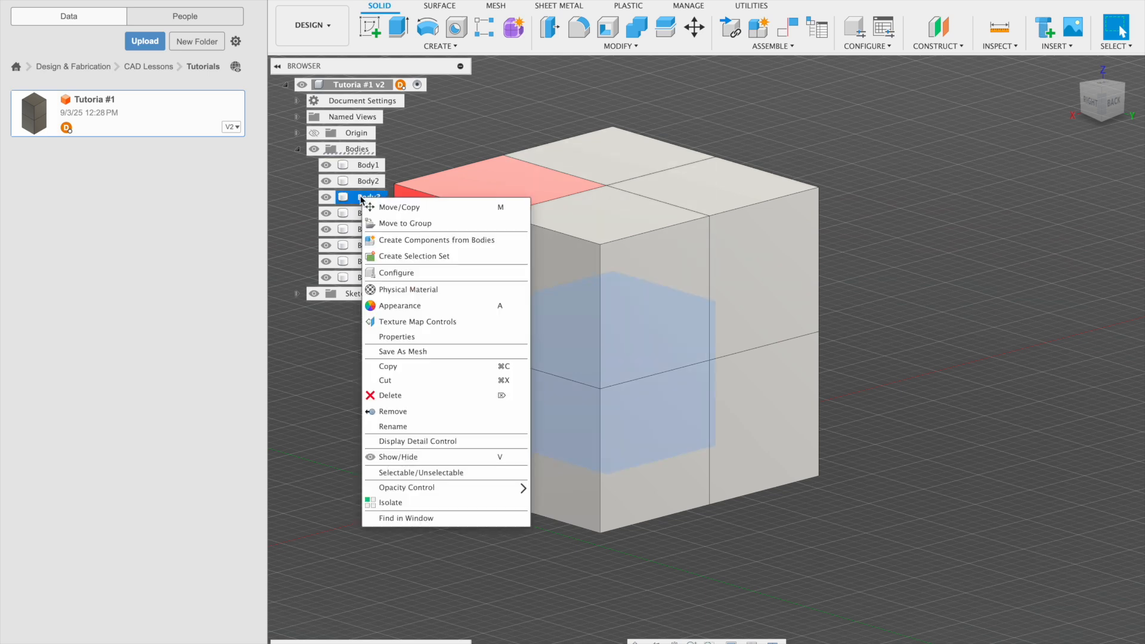
click(407, 310)
scroll(997, 554, down, 3)
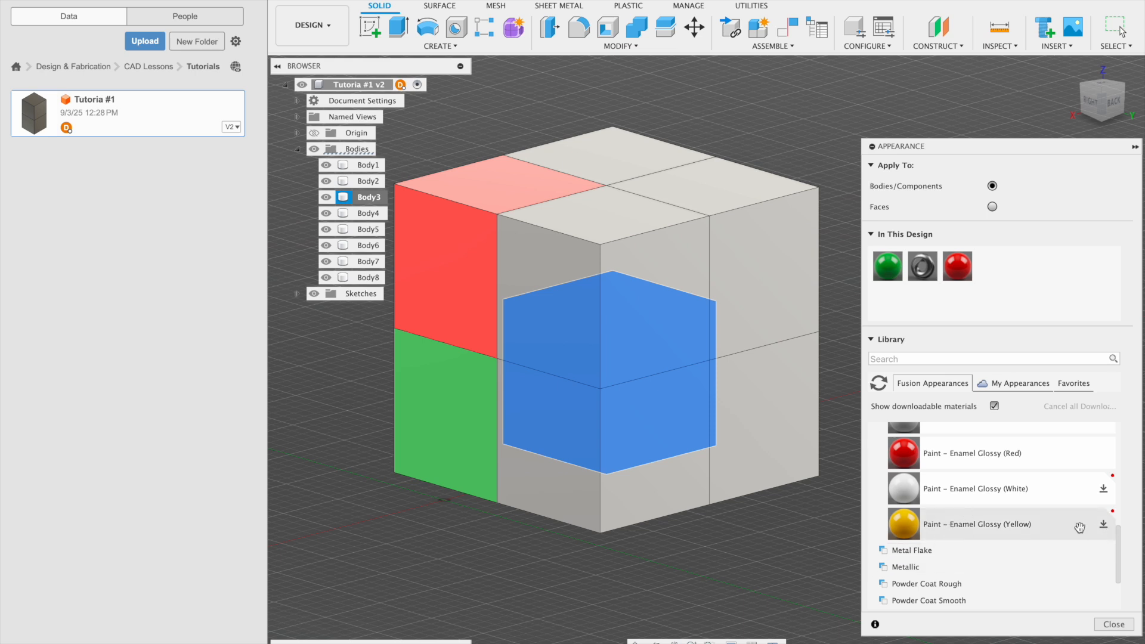
click(1103, 524)
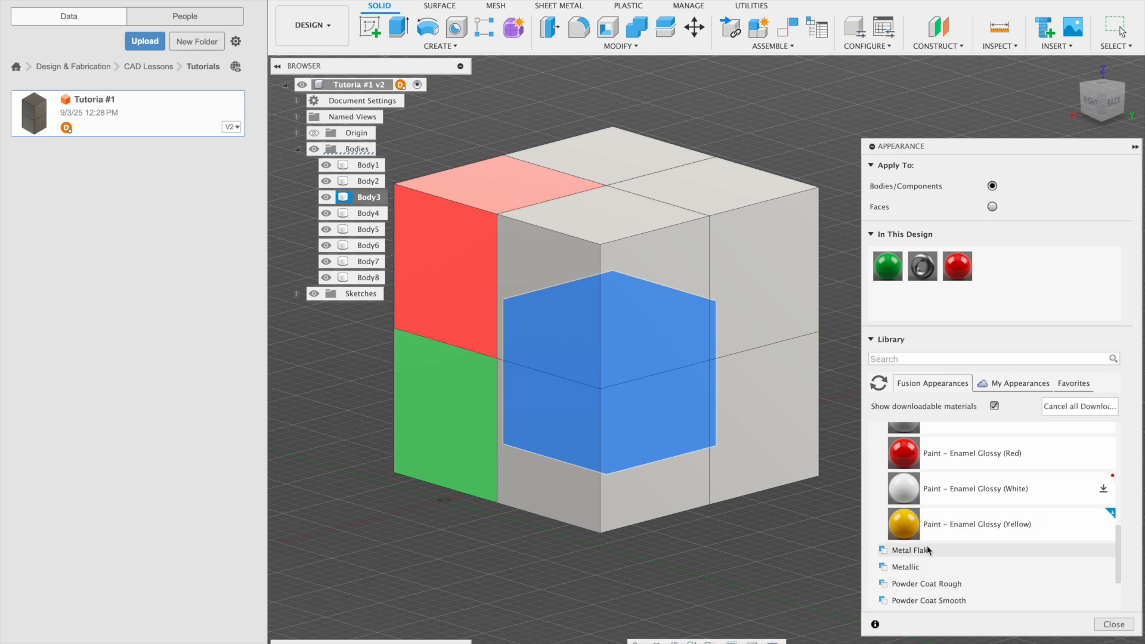
mouse_move(950, 528)
mouse_down()
mouse_move(550, 320)
mouse_move(352, 195)
mouse_move(361, 196)
mouse_up()
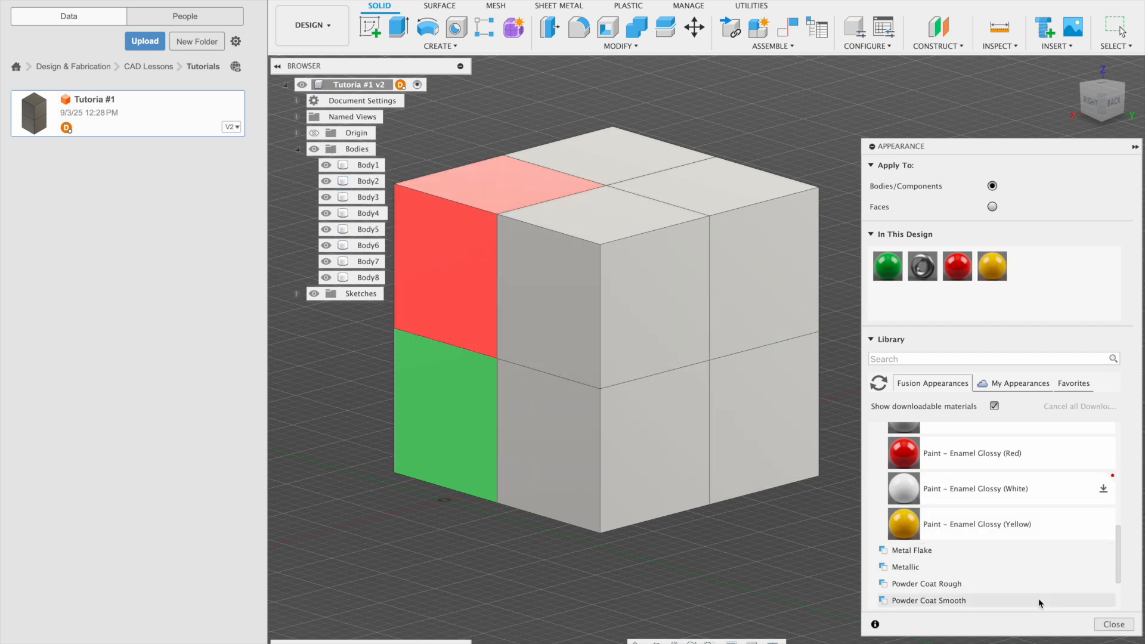
click(1114, 624)
Download the Paint - Metallic (Red) appearance and apply it to Body4, the grey cube above the yellow one
shift+middle_drag(511, 537, 636, 545)
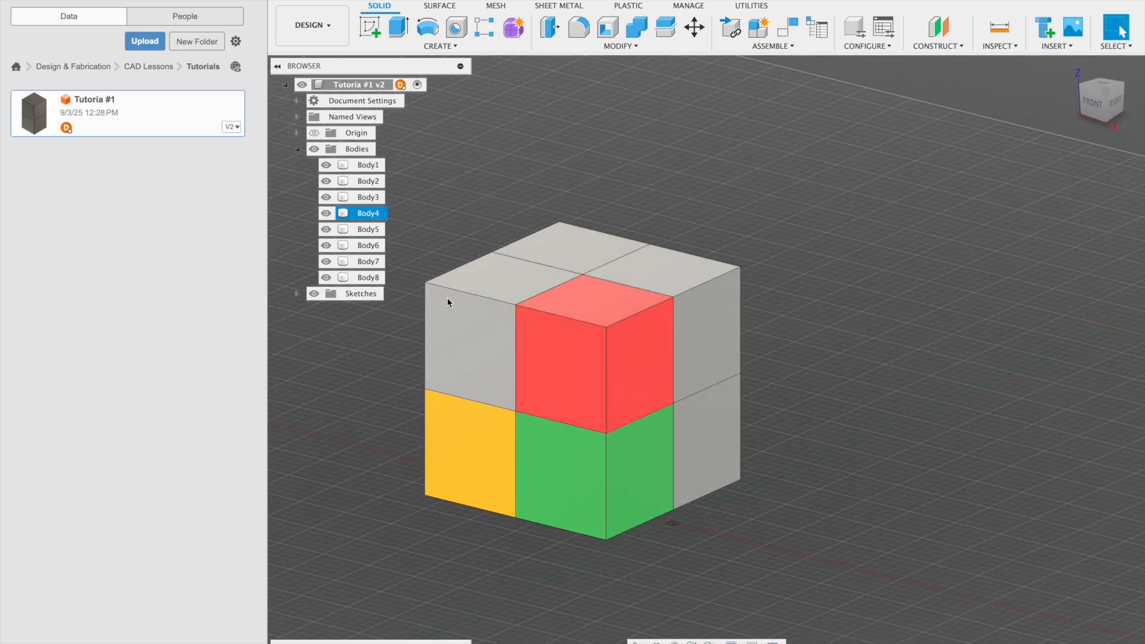
click(444, 335)
click(368, 214)
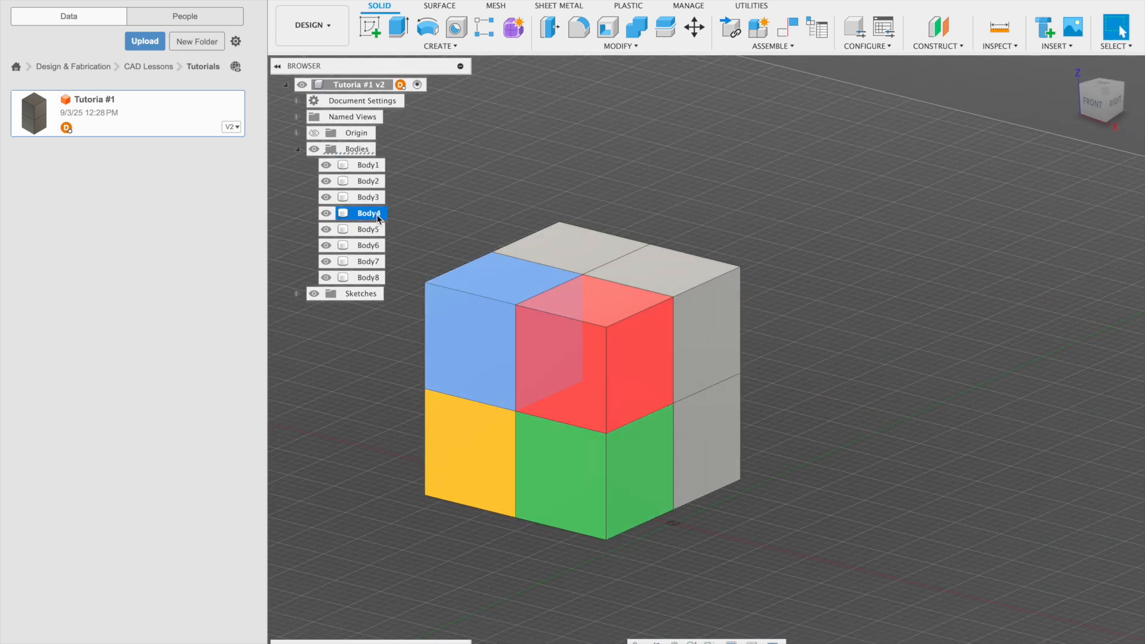
right_click(379, 216)
click(436, 327)
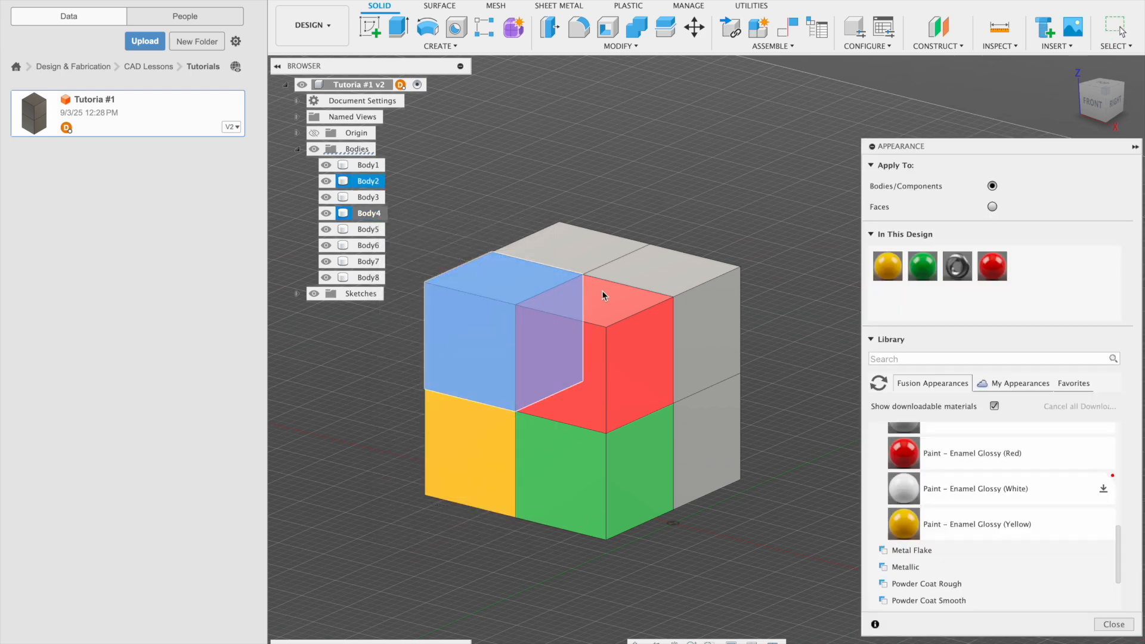
scroll(932, 550, down, 2)
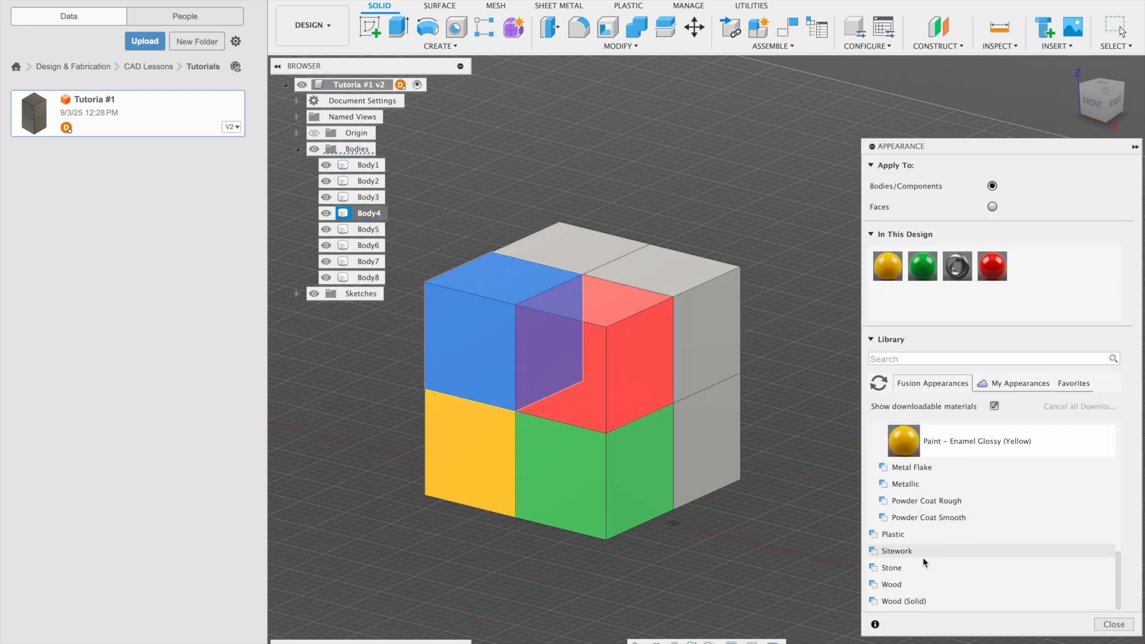
click(902, 484)
scroll(979, 519, down, 3)
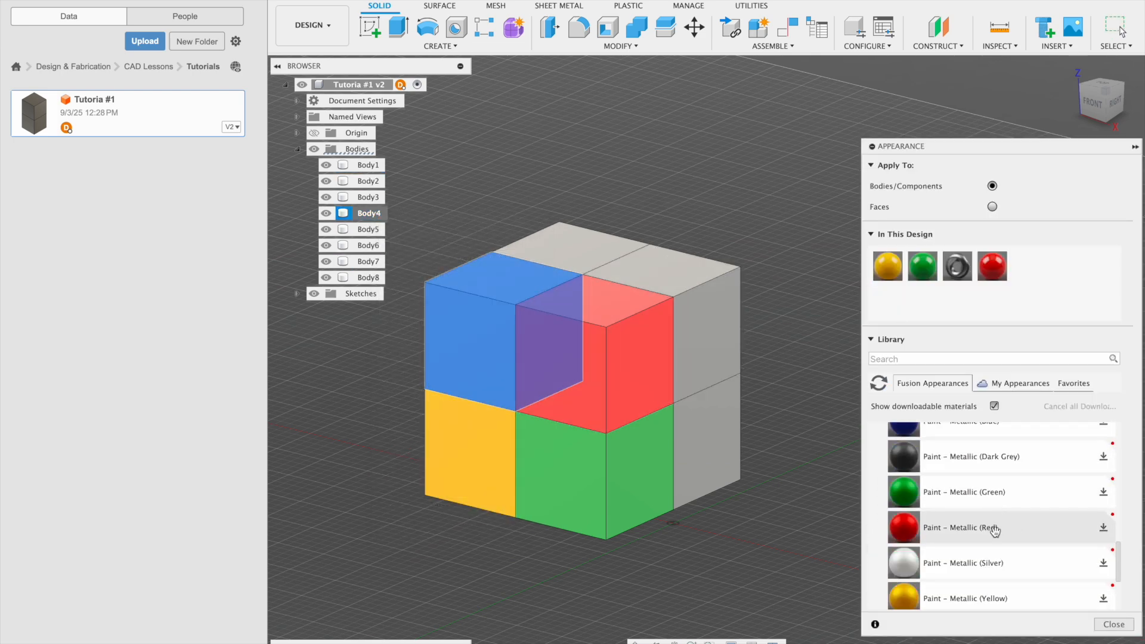
scroll(996, 533, down, 2)
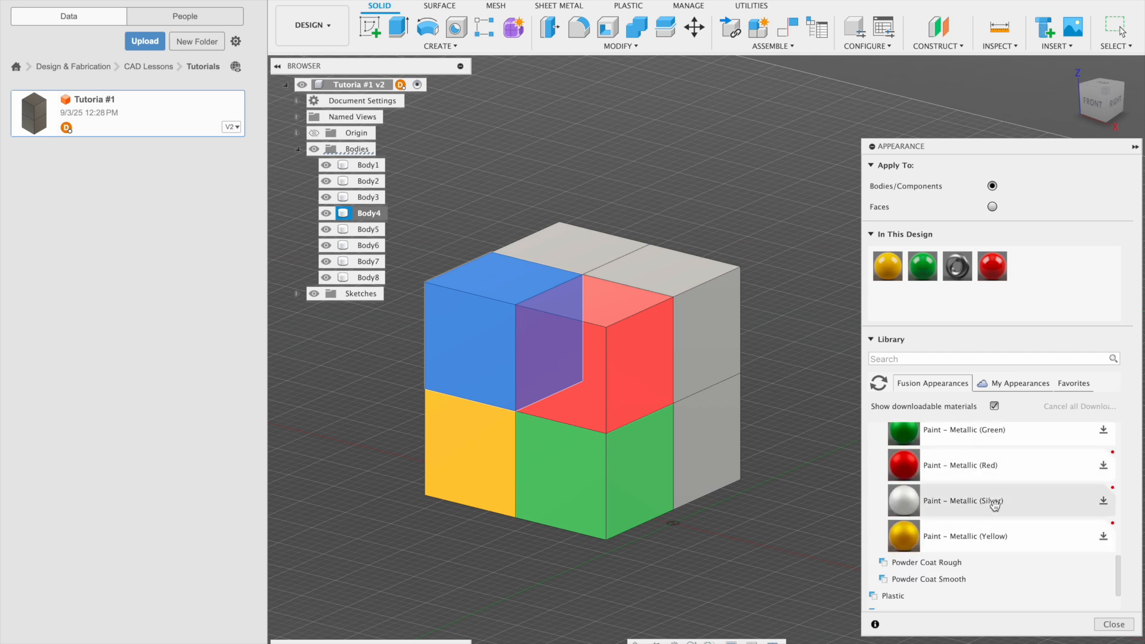
scroll(1003, 531, up, 2)
click(1103, 526)
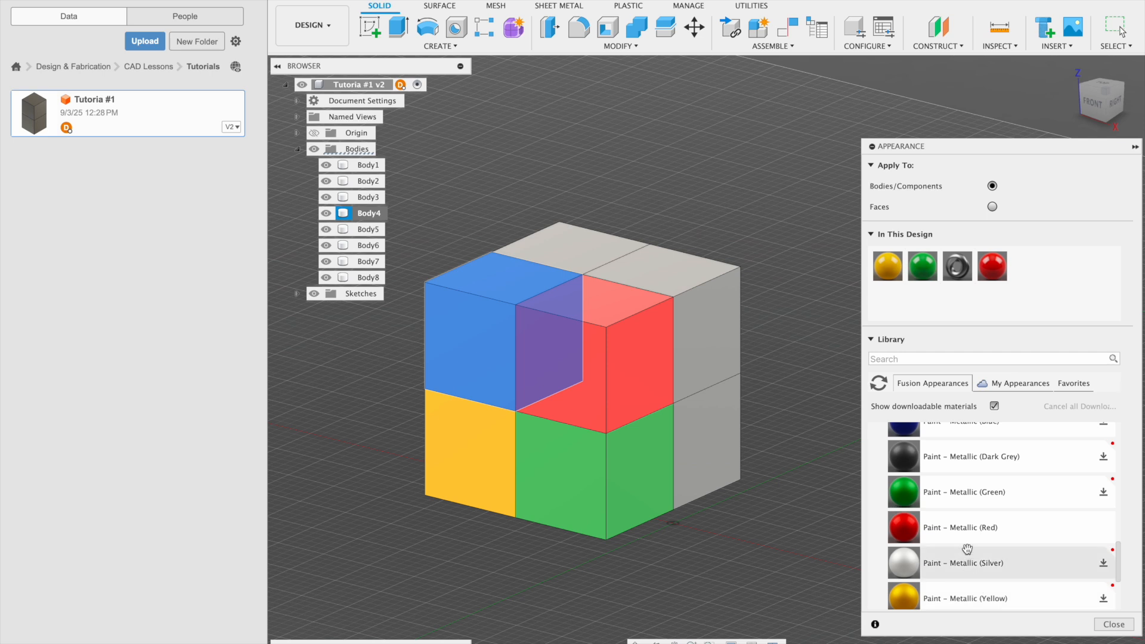
mouse_move(957, 533)
mouse_down()
mouse_move(856, 513)
mouse_move(479, 321)
mouse_up()
click(359, 426)
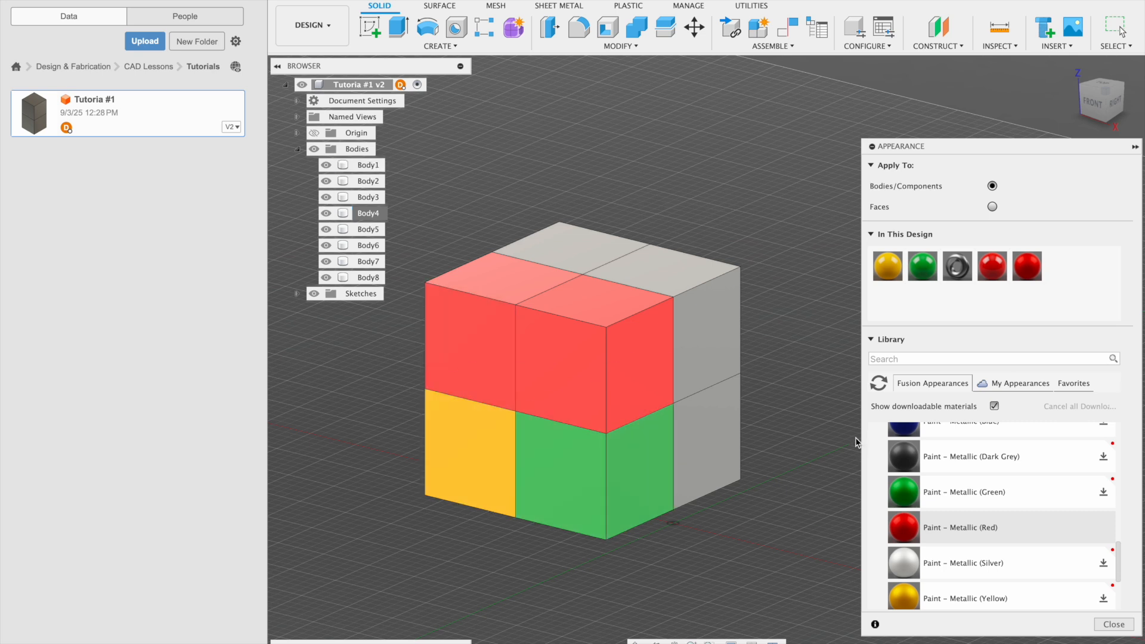
Apply the Fabric (Blue) appearance to Body7, the upper grey cube behind the original red cube
scroll(925, 468, up, 10)
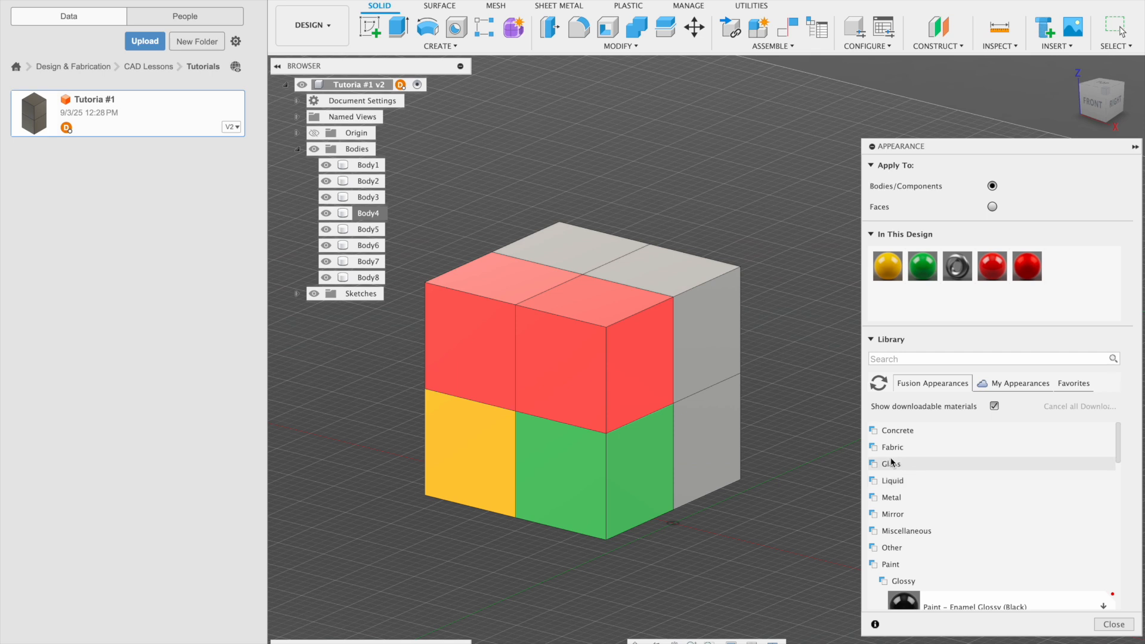
click(889, 448)
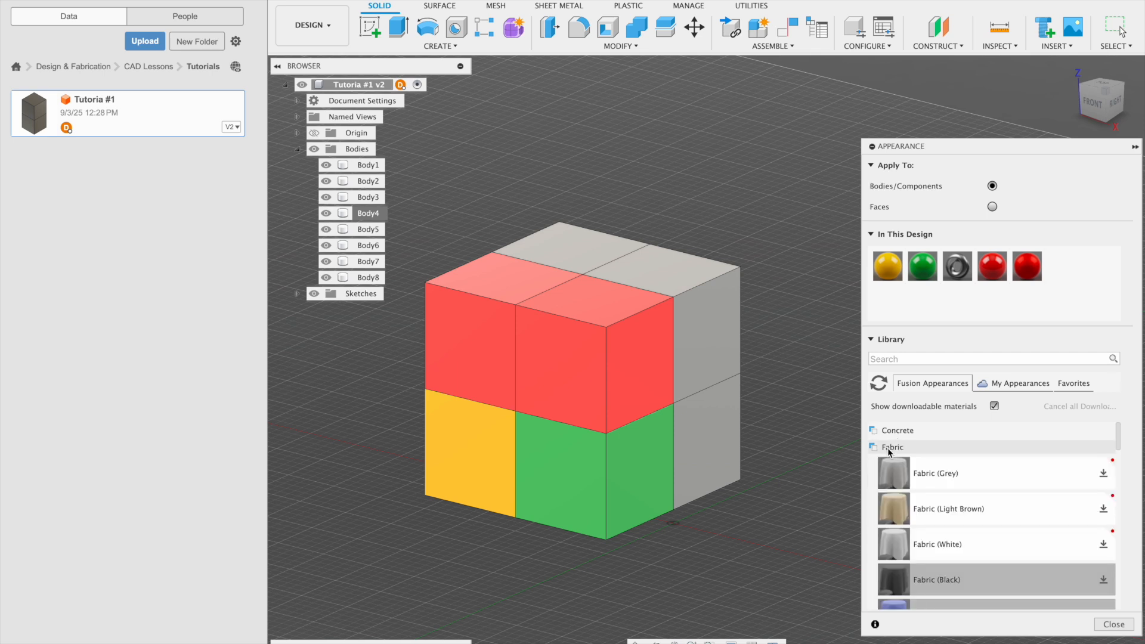
scroll(921, 530, down, 2)
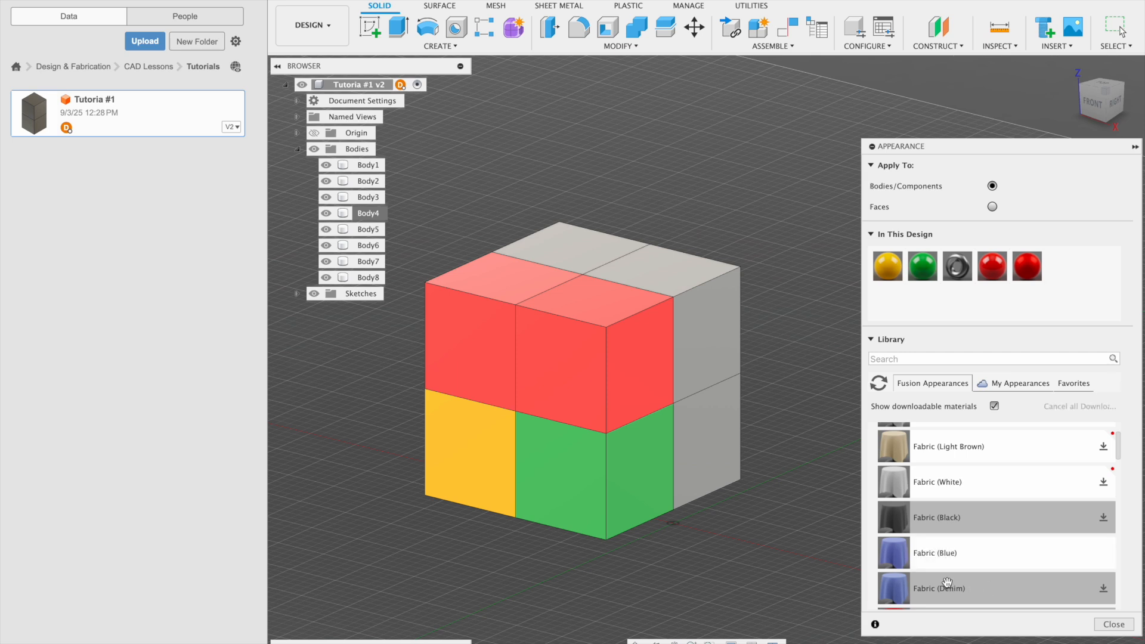
drag(919, 541, 713, 312)
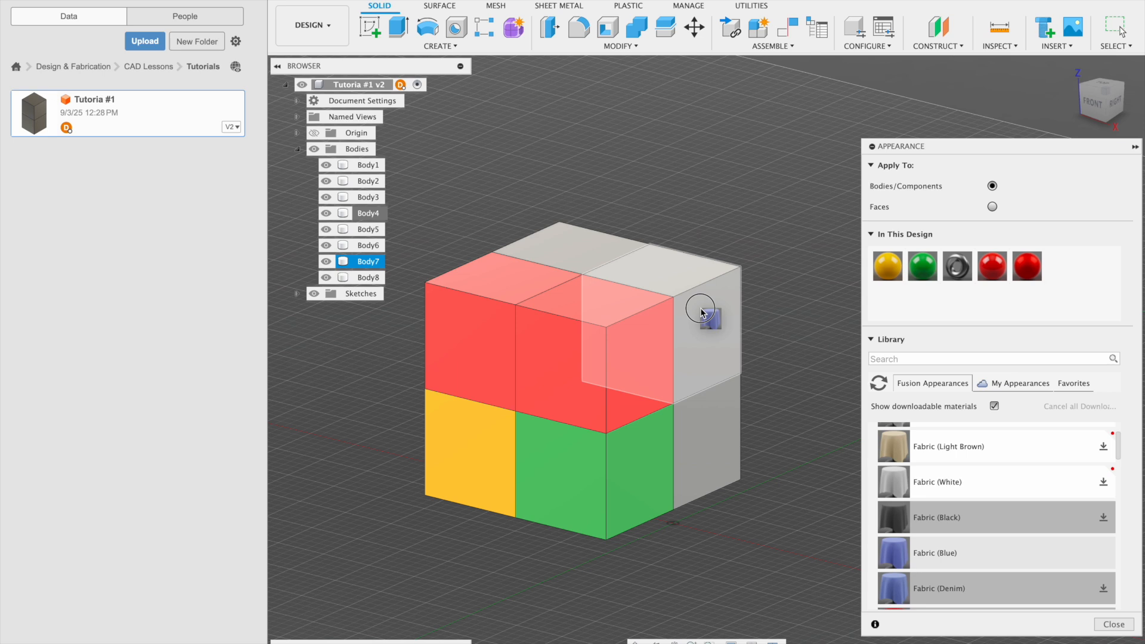
drag(702, 312, 702, 312)
Download the Fabric (Green) appearance and apply it to the remaining upper grey cube
scroll(1015, 493, down, 3)
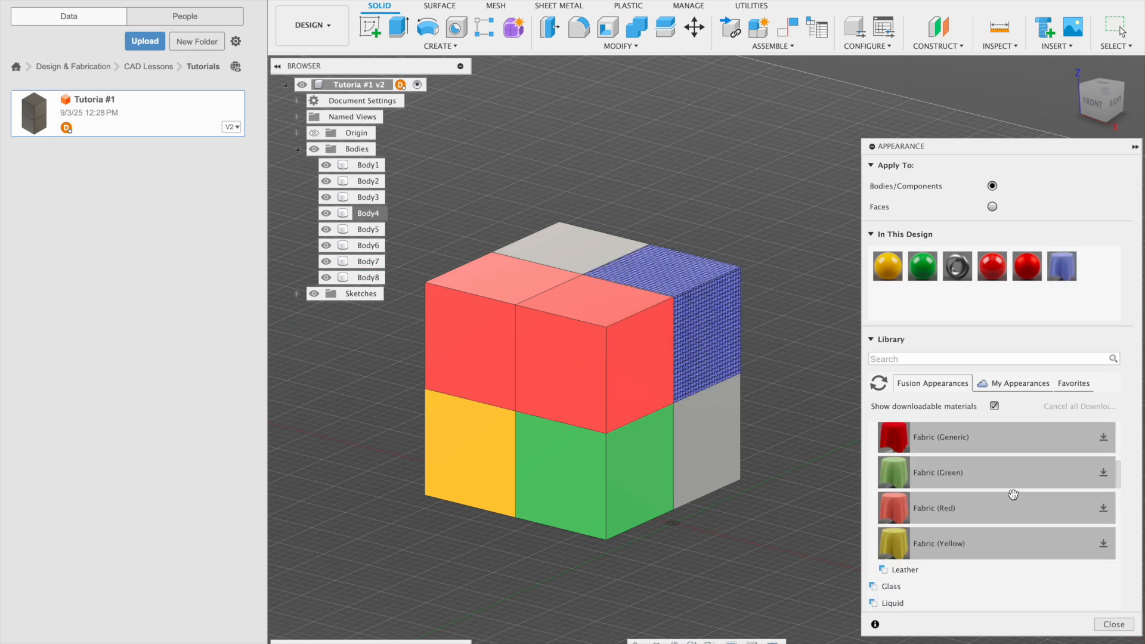
click(1105, 472)
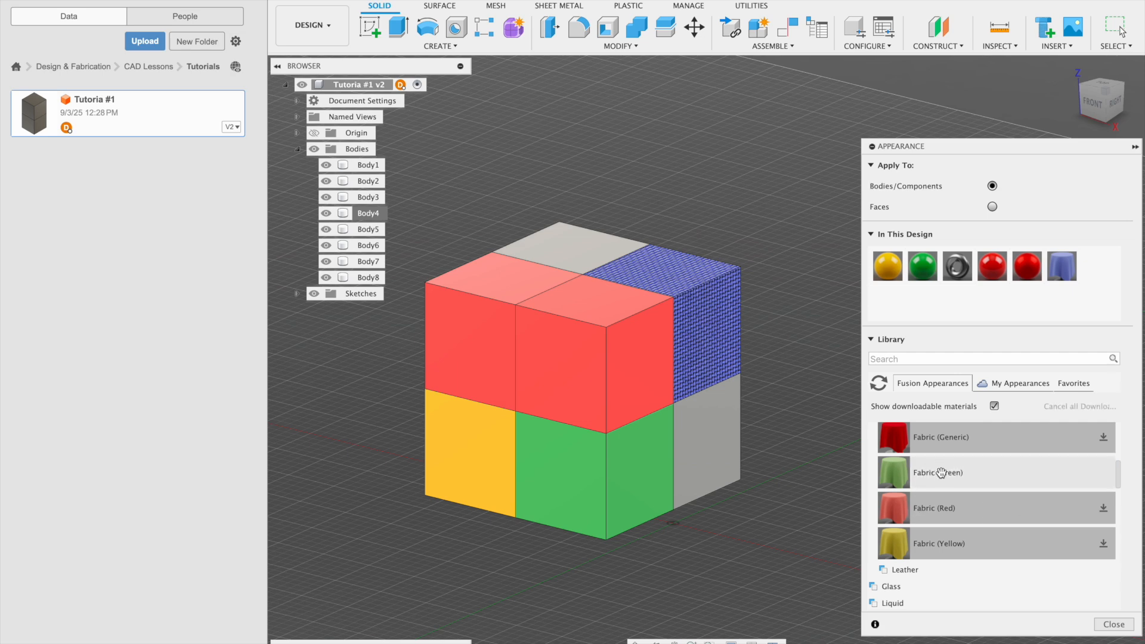
drag(811, 320, 591, 244)
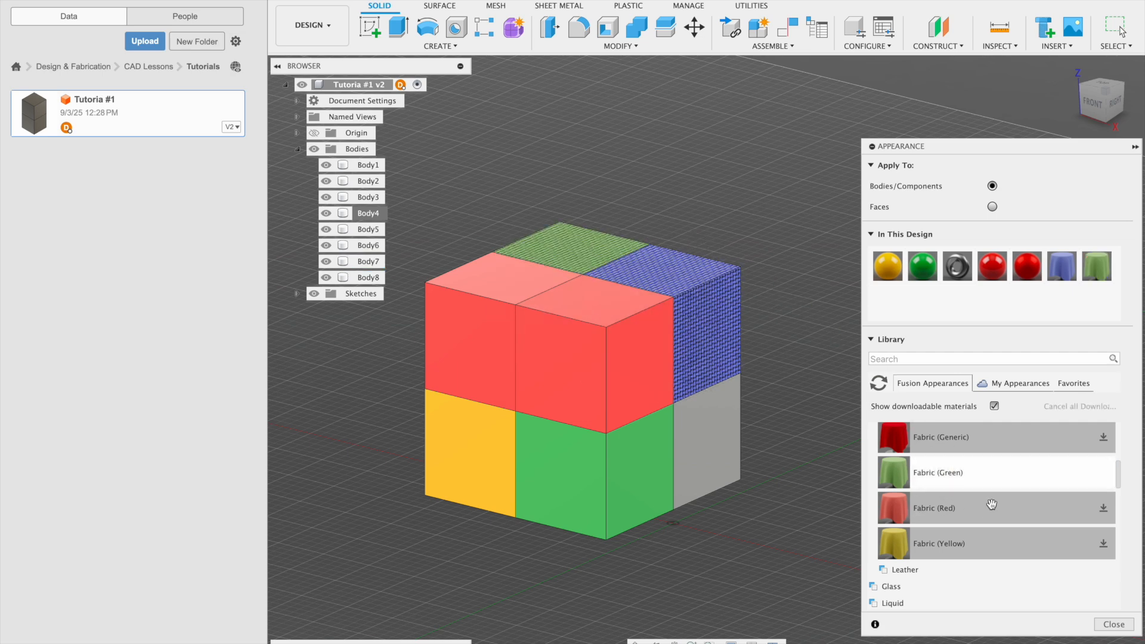
Download the Concrete appearance and apply it to the lower grey cube below the blue fabric one
scroll(968, 468, up, 5)
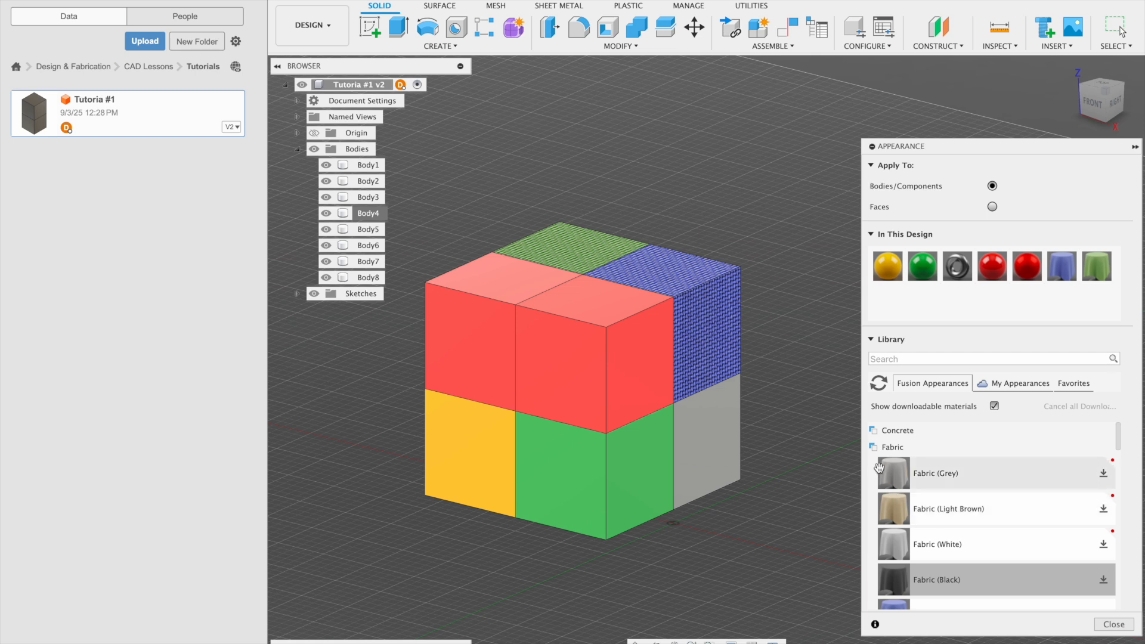
click(925, 430)
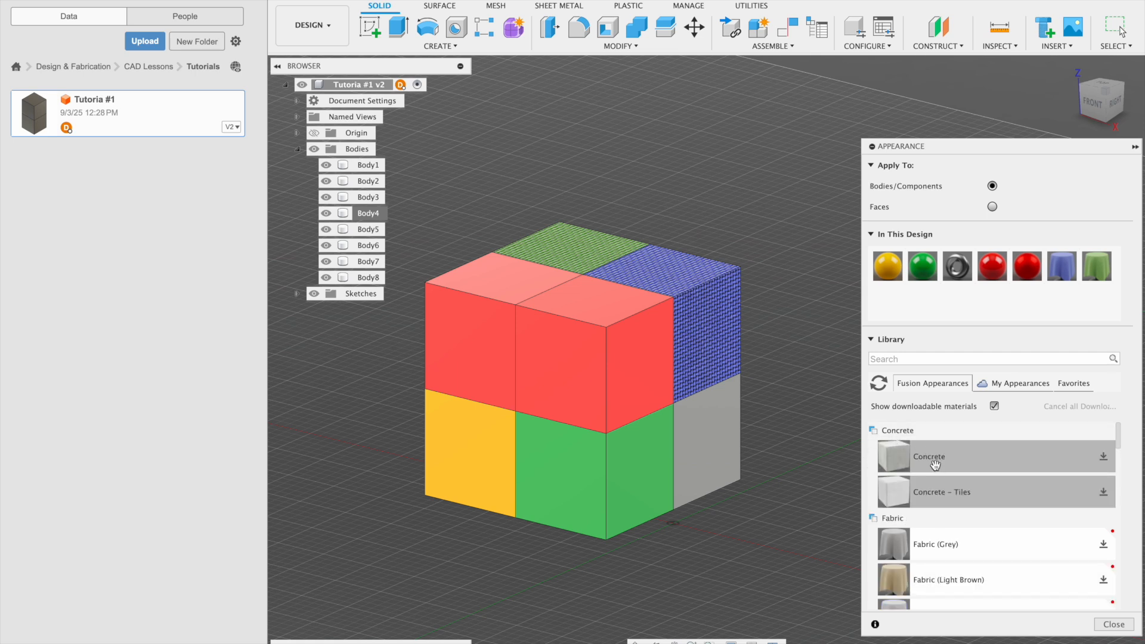
click(1105, 457)
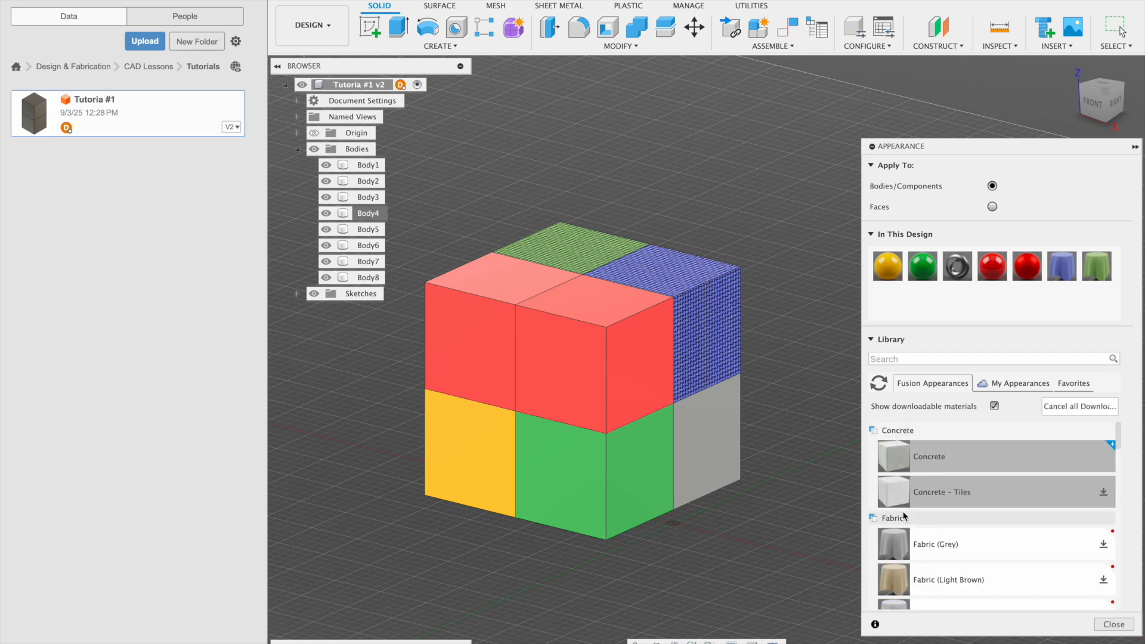
scroll(749, 531, down, 2)
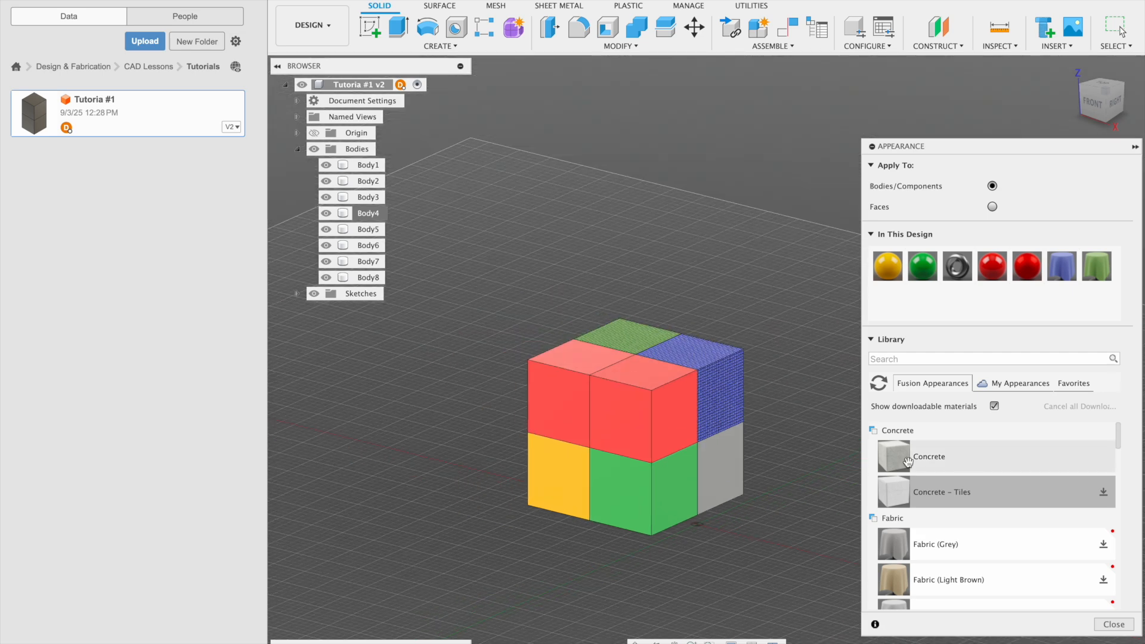
drag(803, 462, 725, 472)
Download the Water - Clear appearance from the Liquid category and apply it to Body5, the last grey lower cube
scroll(749, 544, down, 2)
shift+middle_drag(747, 545, 755, 493)
scroll(710, 516, up, 3)
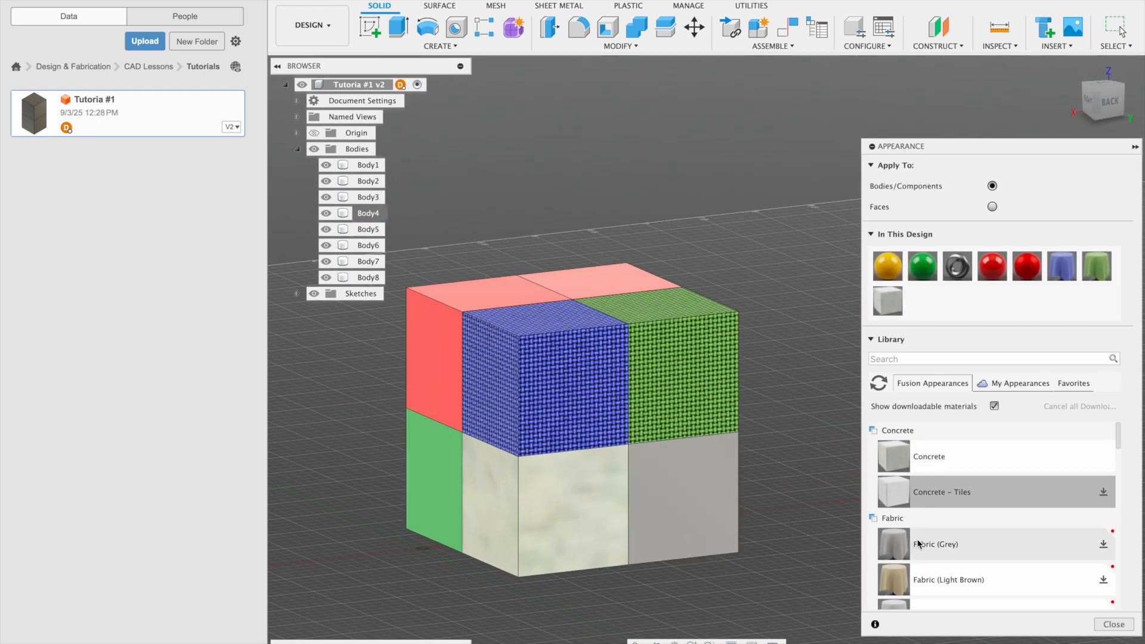
scroll(982, 536, down, 5)
scroll(1005, 550, down, 5)
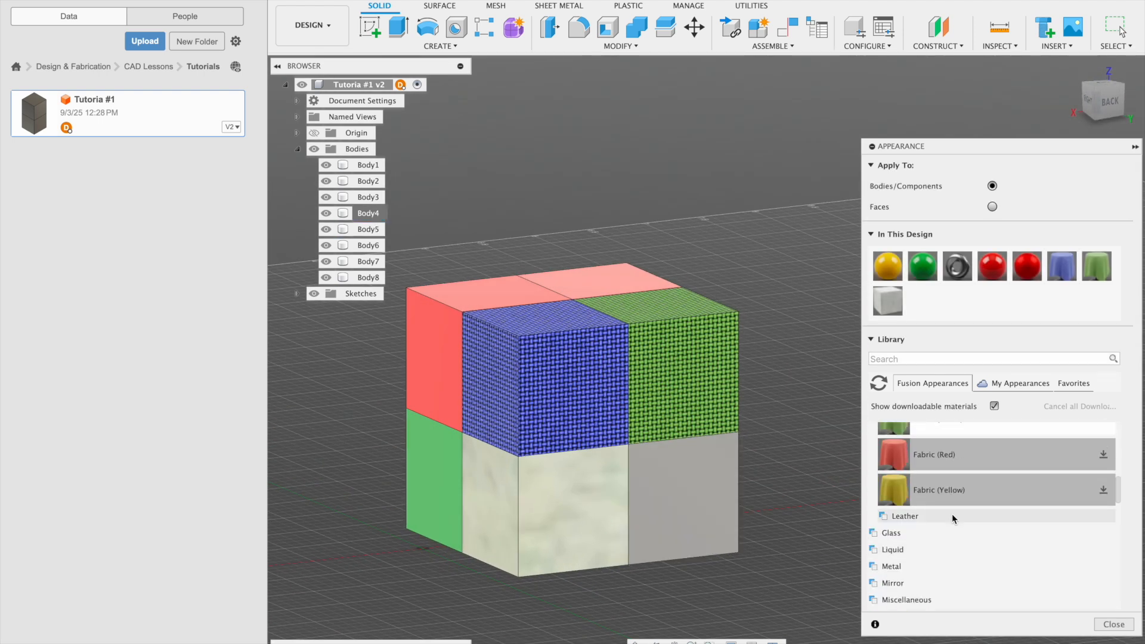
scroll(942, 525, down, 2)
click(892, 488)
scroll(894, 501, down, 2)
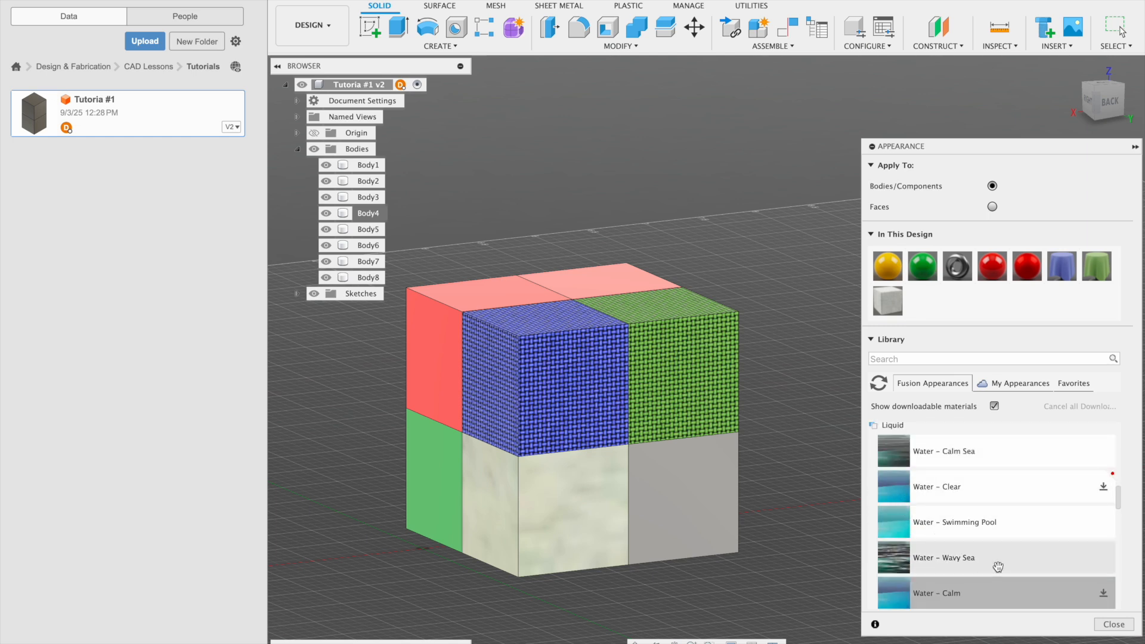
click(1103, 488)
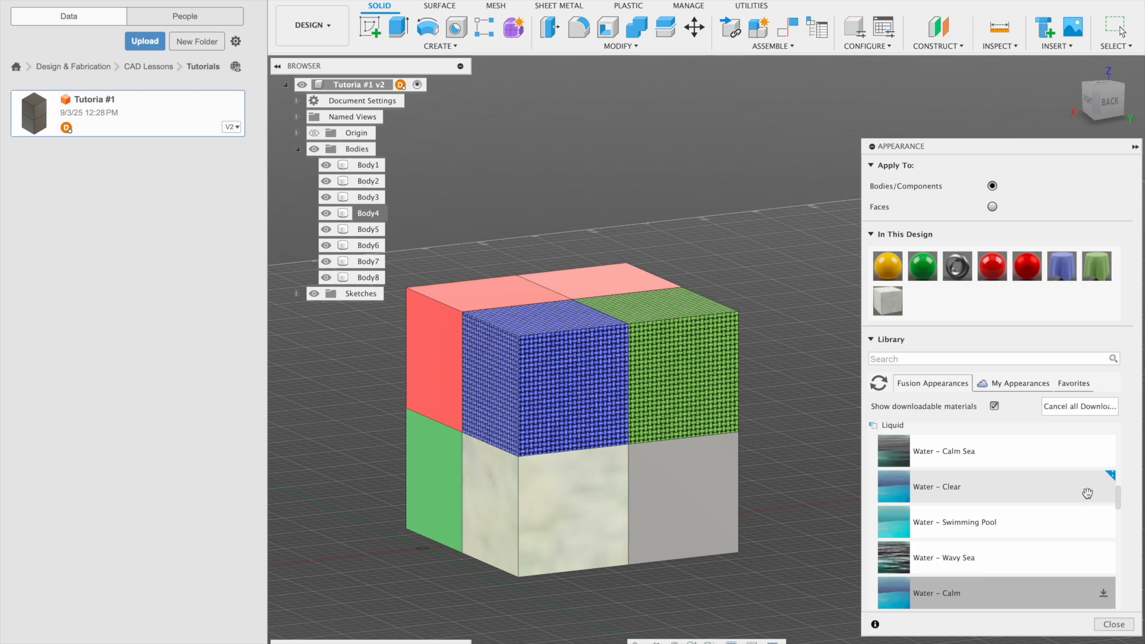
drag(942, 494, 696, 498)
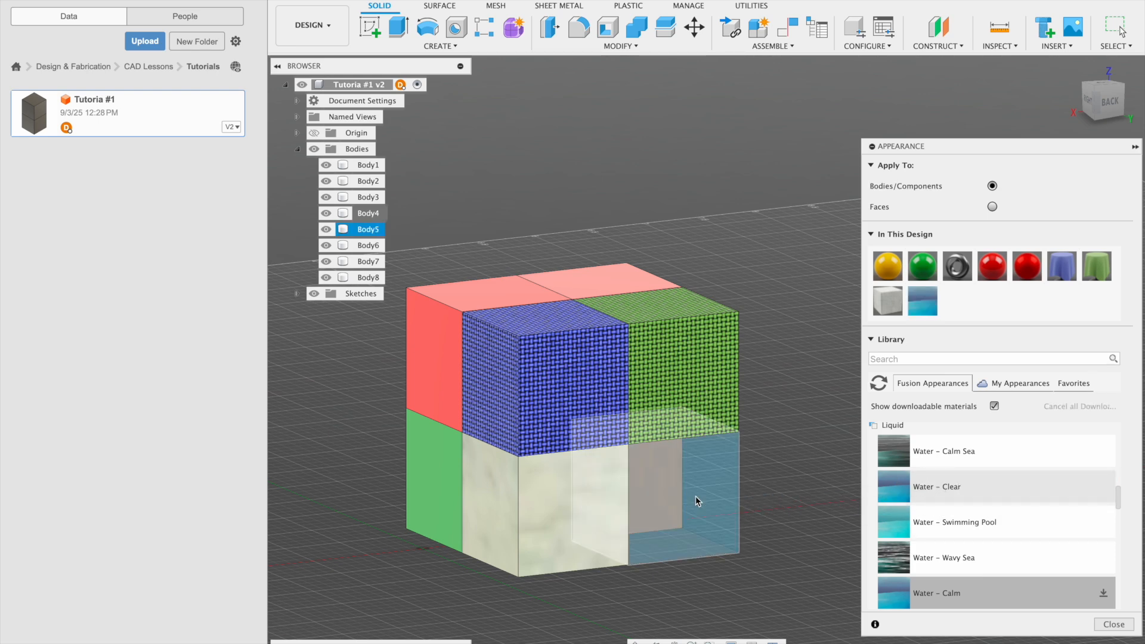
click(1114, 624)
Show the block from above its front faces and save the design as a new version described as User Saved
scroll(685, 543, down, 3)
shift+middle_drag(691, 543, 954, 460)
scroll(936, 468, down, 3)
scroll(931, 483, up, 5)
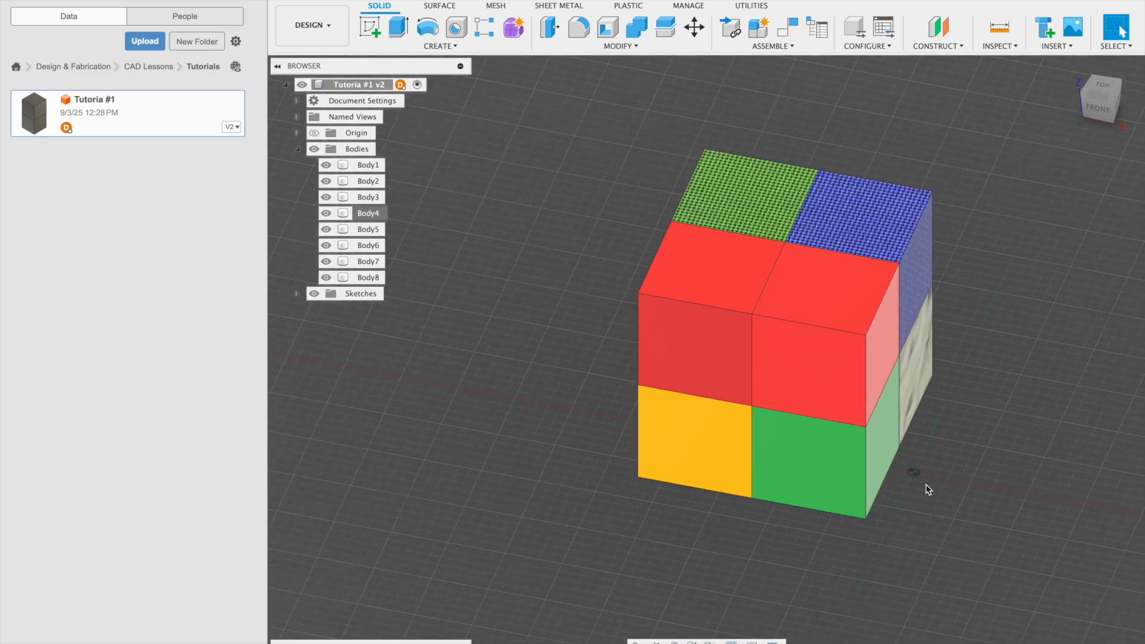
shift+middle_drag(926, 486, 877, 428)
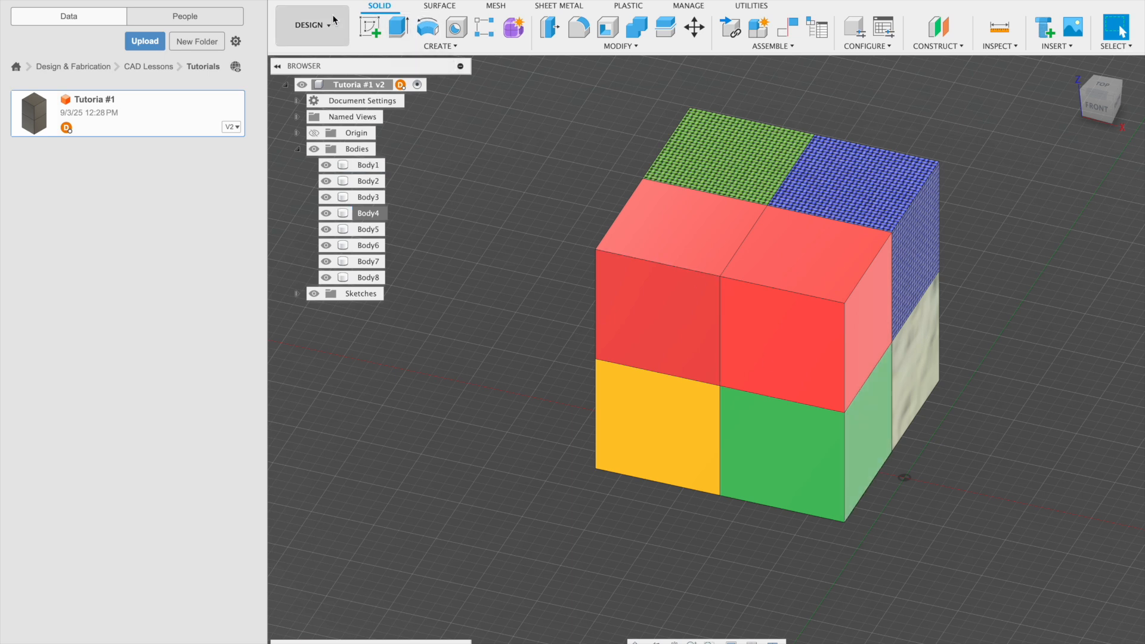
key(super+s)
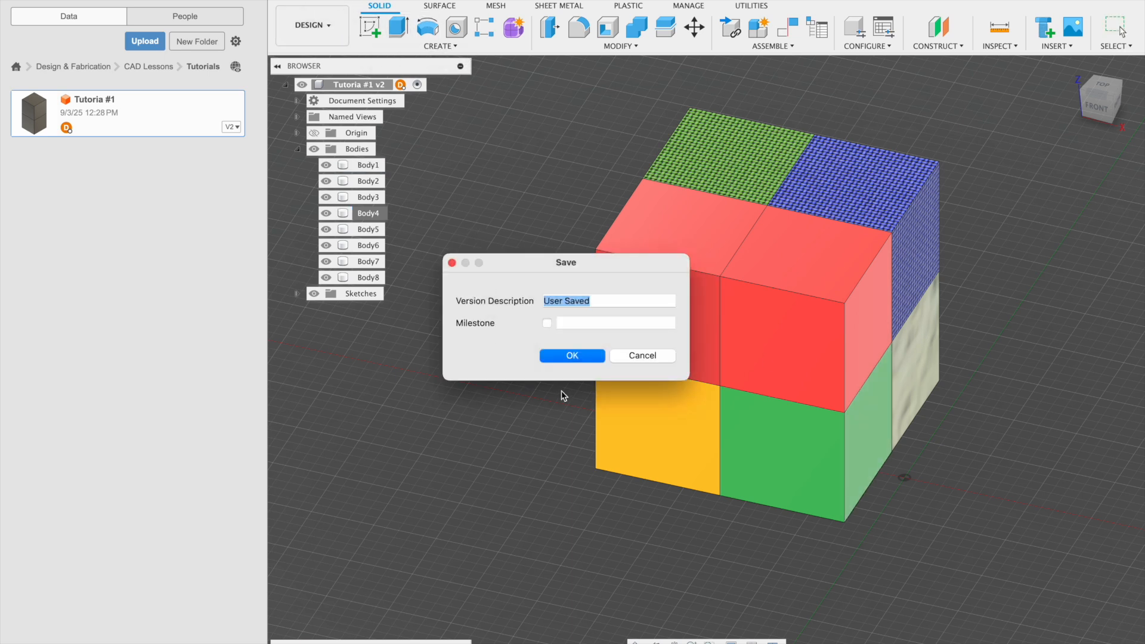
click(582, 359)
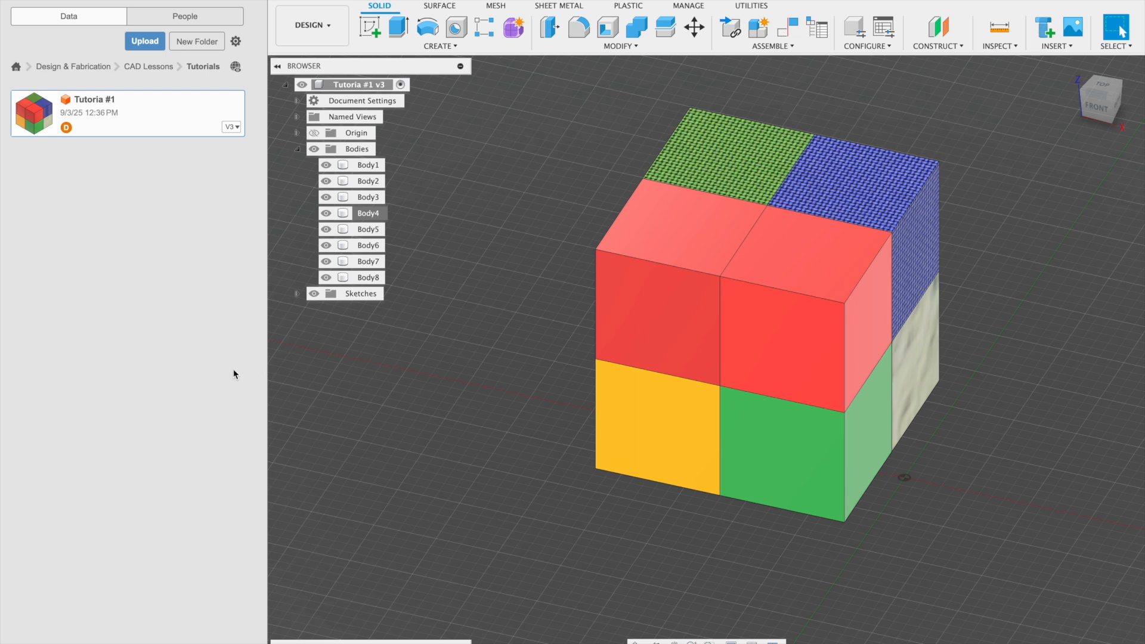
Switch to the Render workspace and run an in-canvas render of the cube block
click(333, 34)
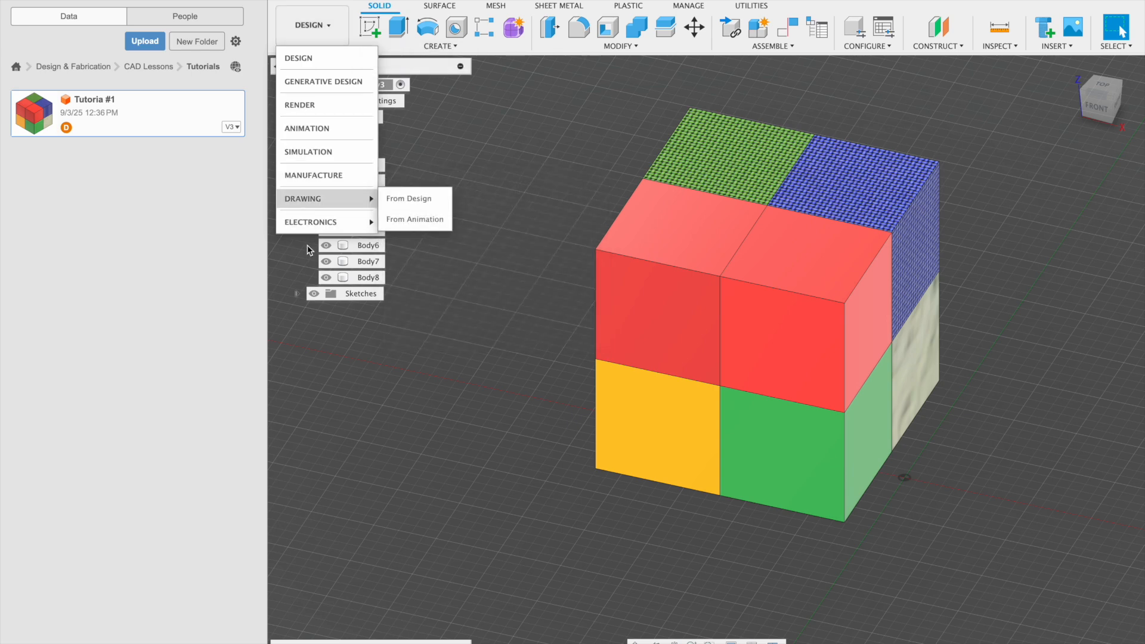
click(307, 108)
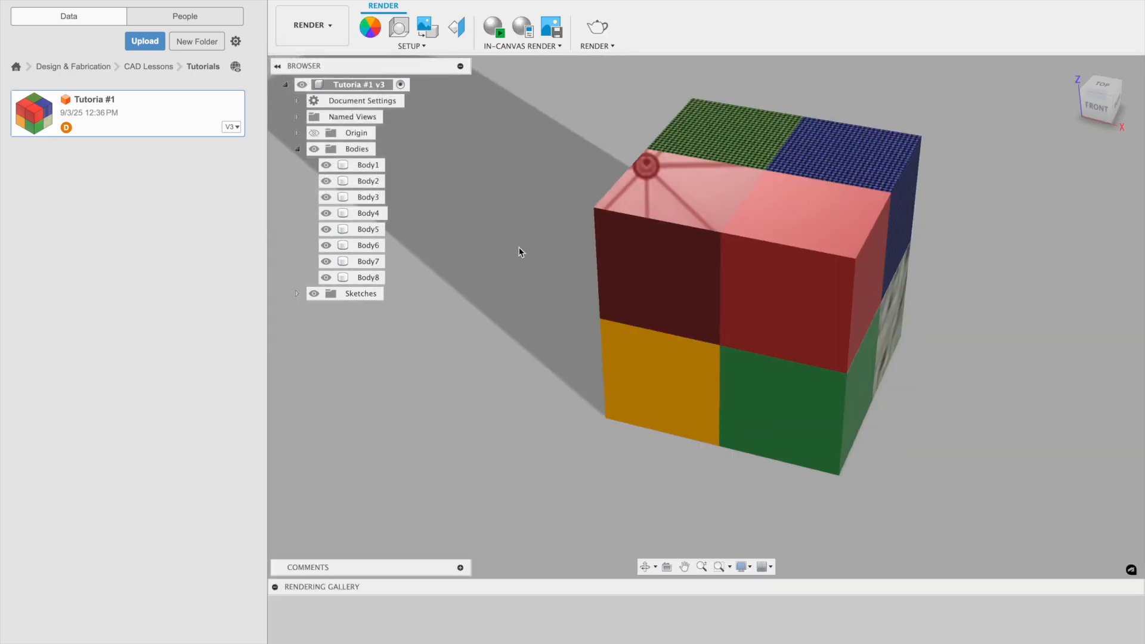
click(948, 449)
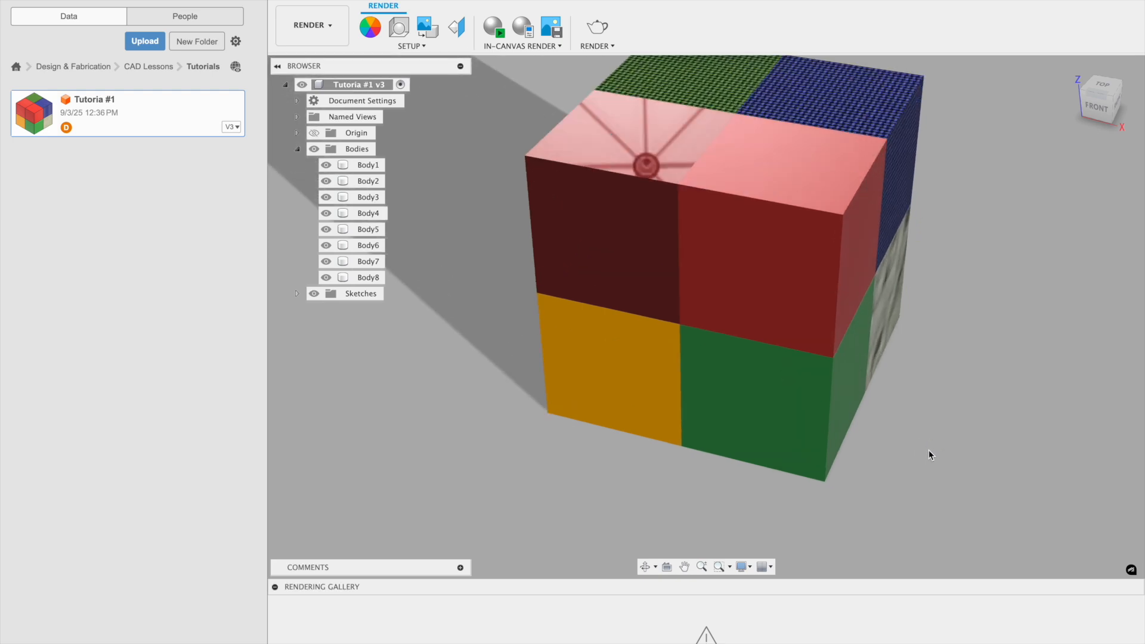
mouse_move(956, 424)
middle_down()
mouse_move(928, 427)
mouse_move(948, 443)
mouse_move(987, 409)
mouse_move(905, 376)
mouse_move(968, 417)
middle_up()
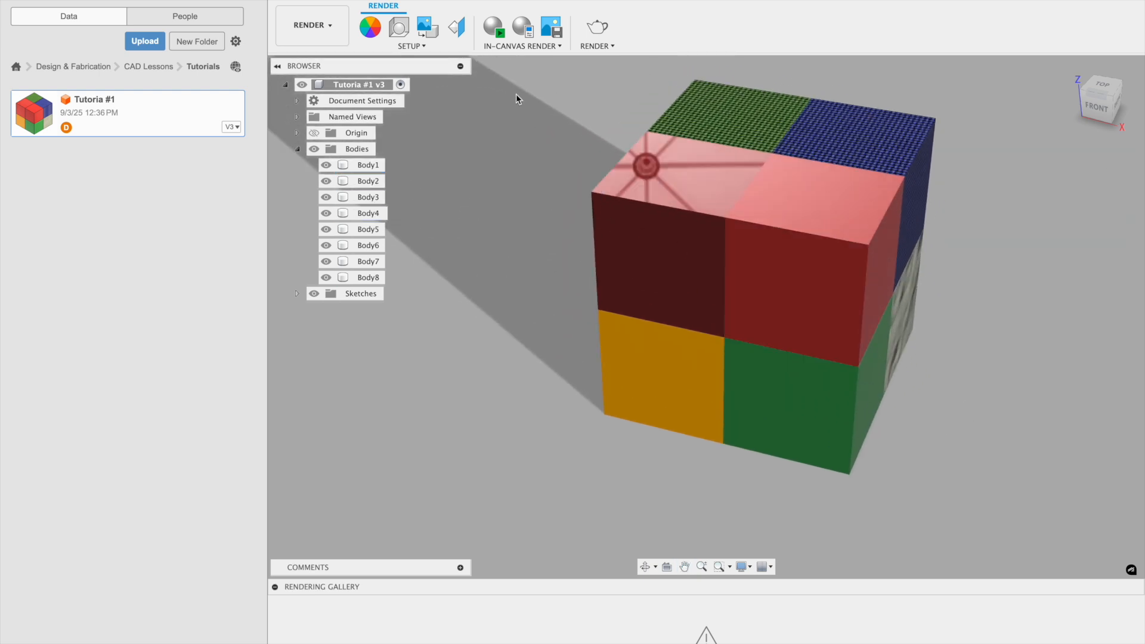
click(540, 47)
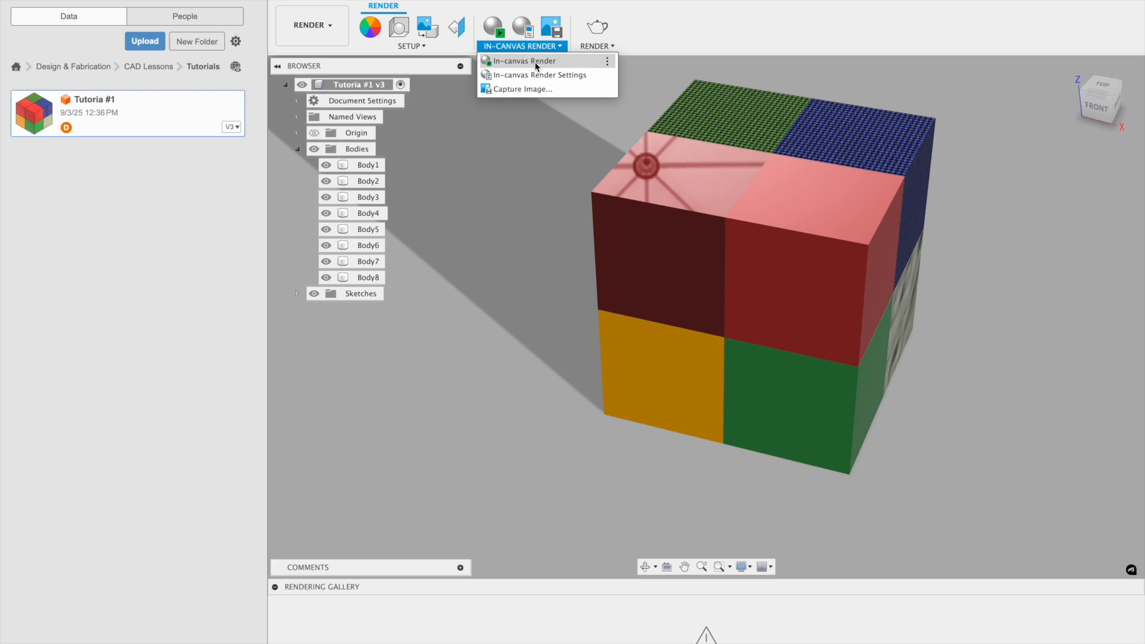
click(537, 62)
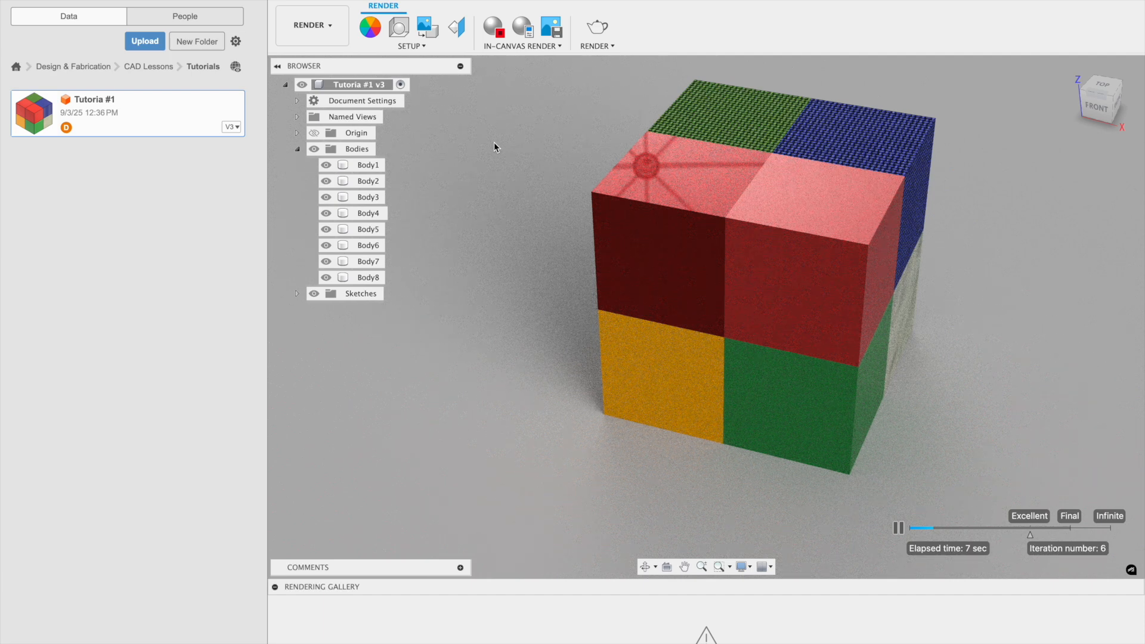
click(707, 169)
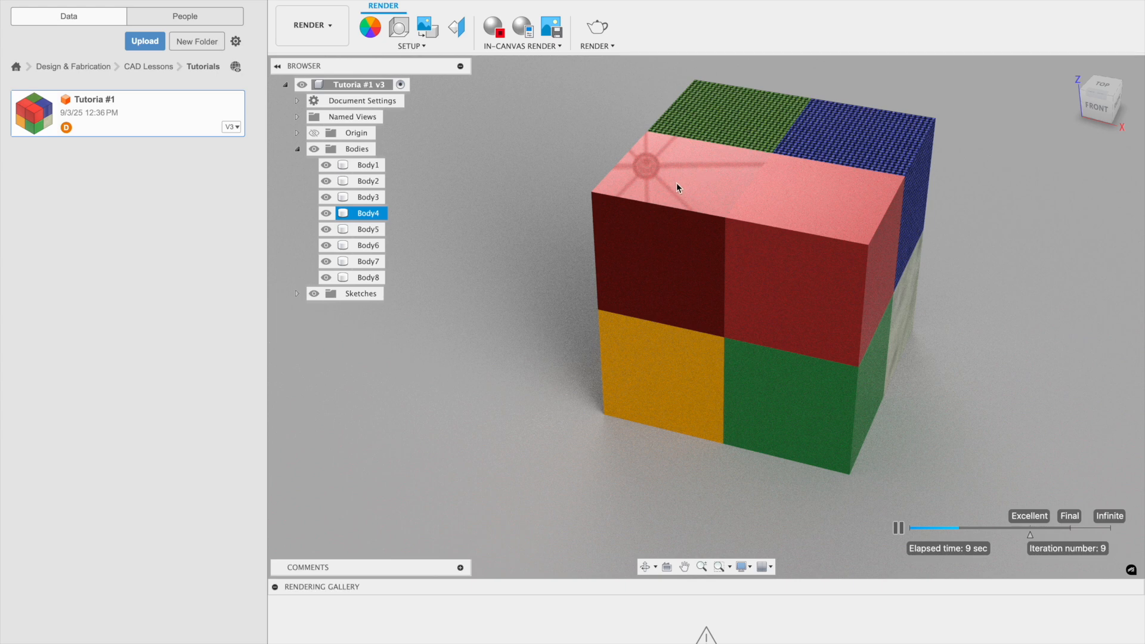
click(477, 249)
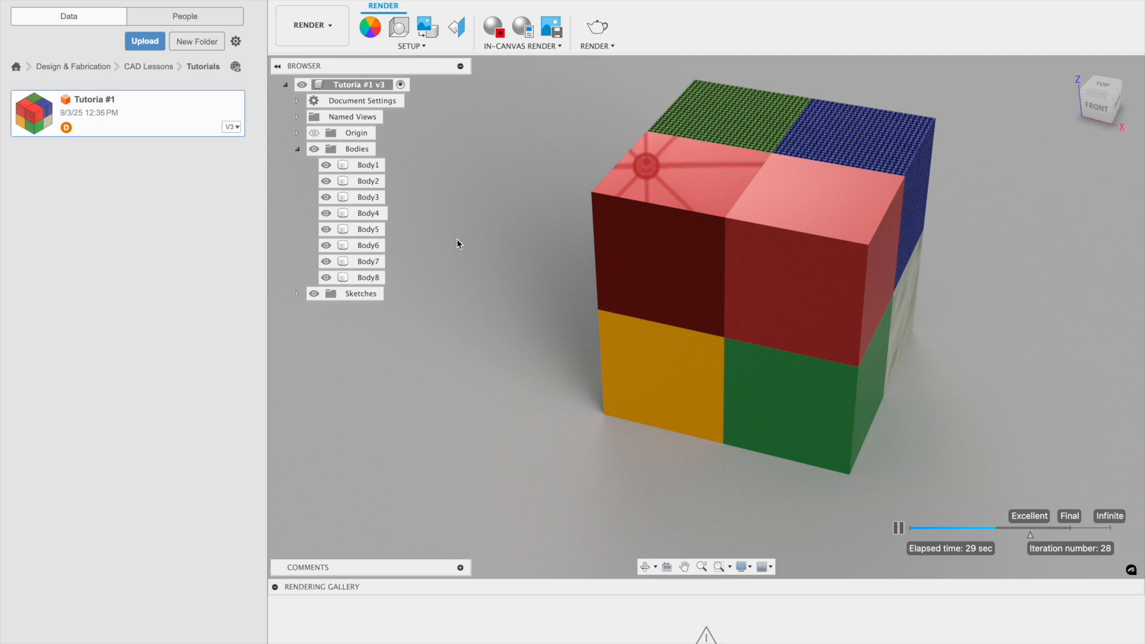
Create a new drawing from the design on a size A sheet
click(334, 32)
mouse_move(312, 200)
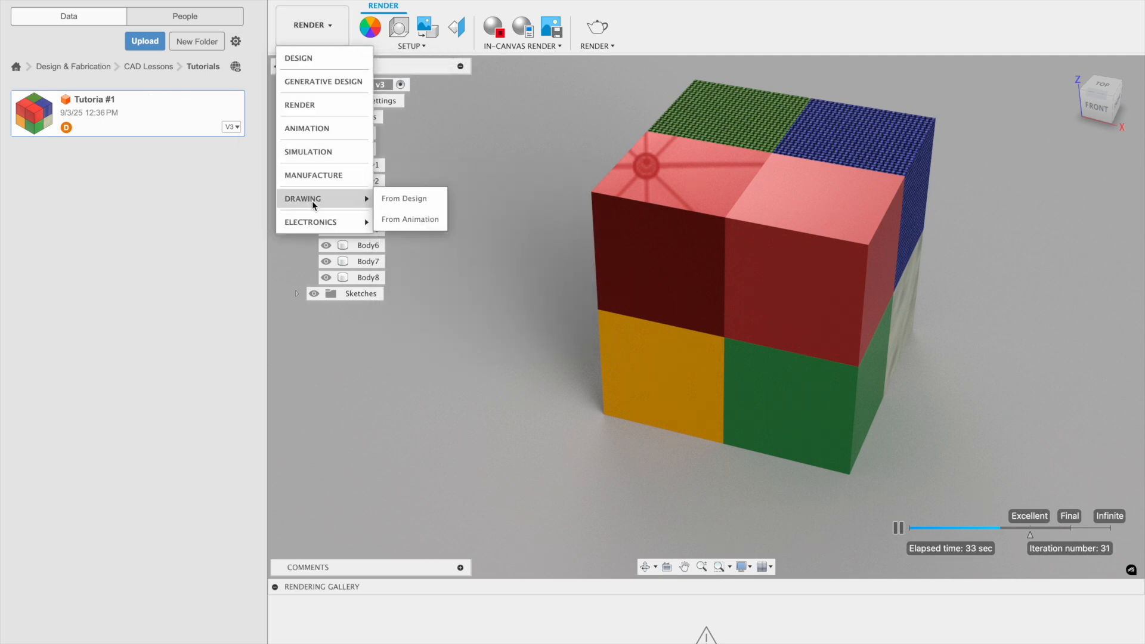
click(402, 200)
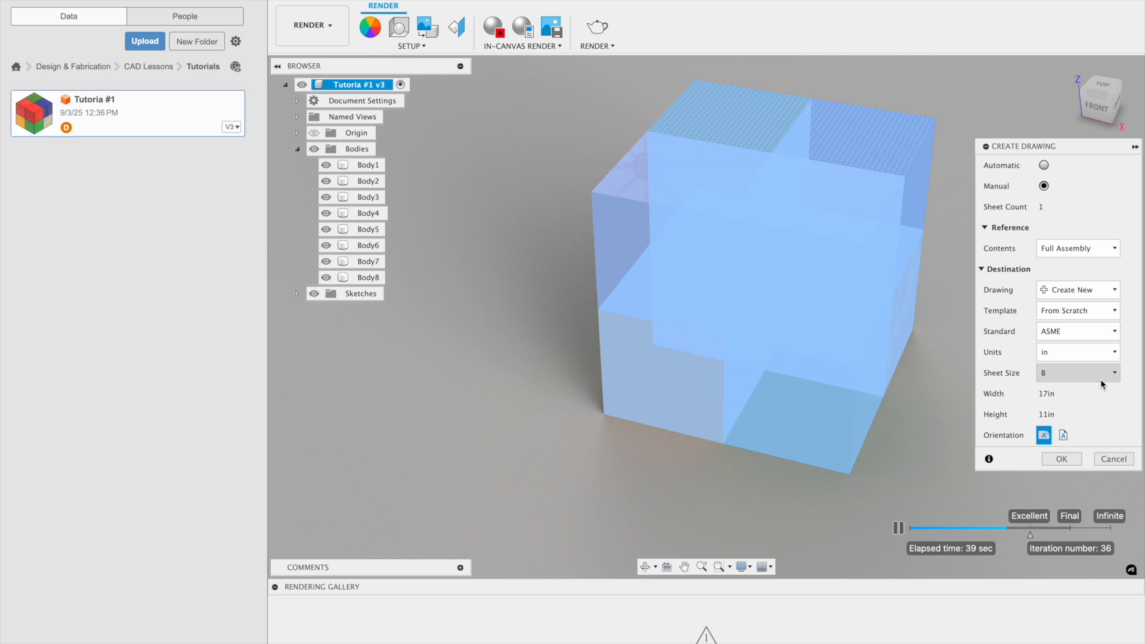
click(1068, 377)
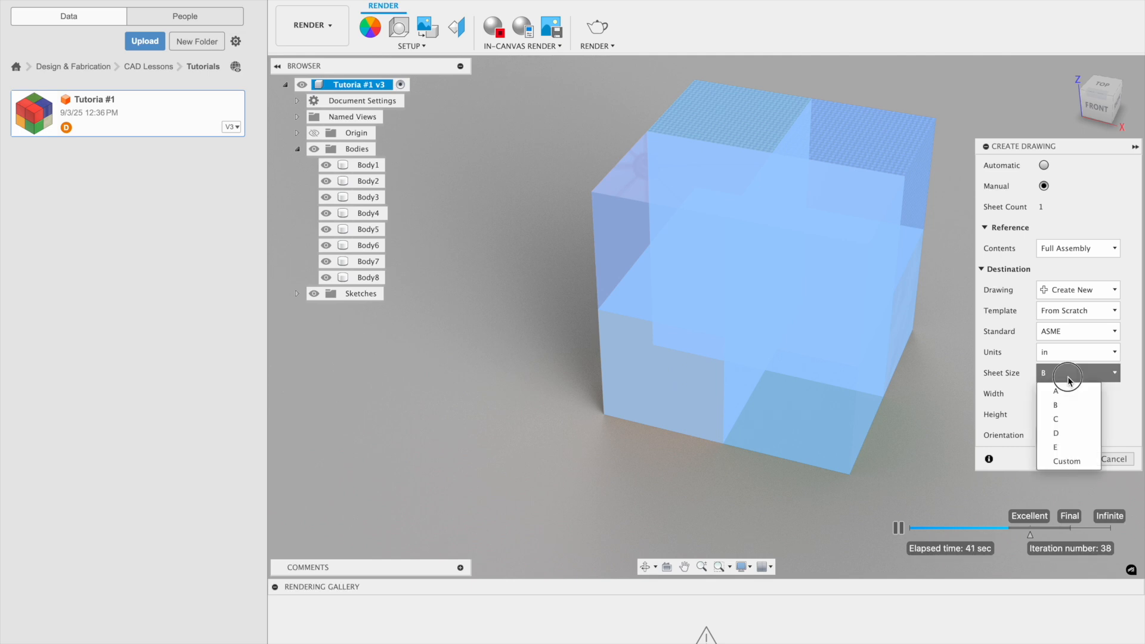
click(1064, 392)
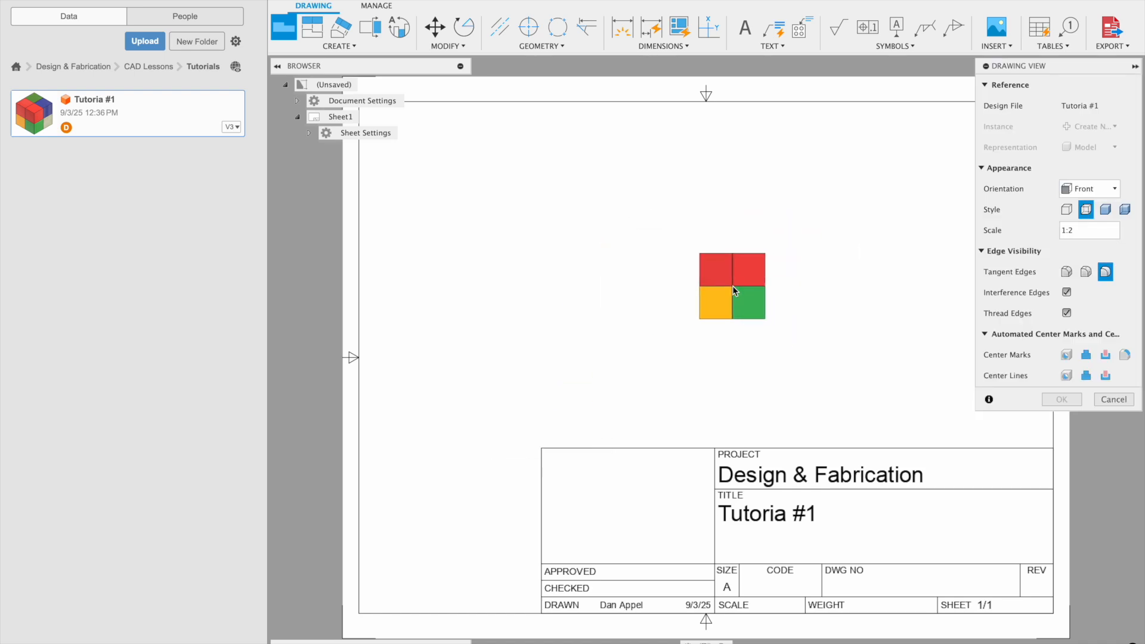
Place the base view in the upper middle of the sheet at 1:1 scale with the NE Isometric orientation
click(750, 292)
click(1083, 229)
key(BackSpace)
text(1)
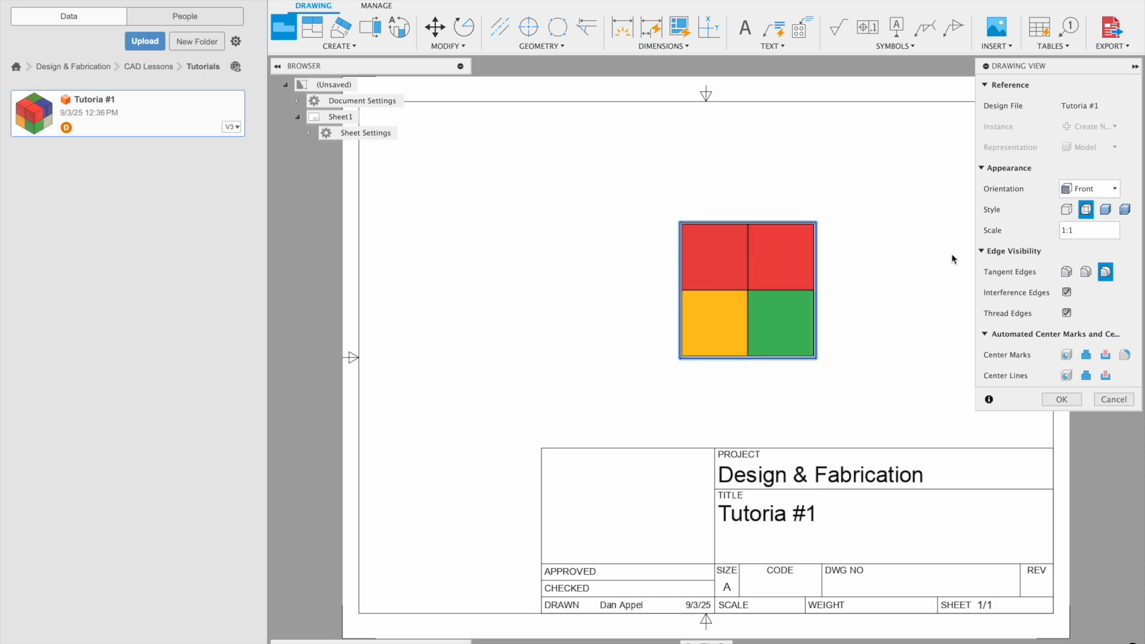
click(1081, 190)
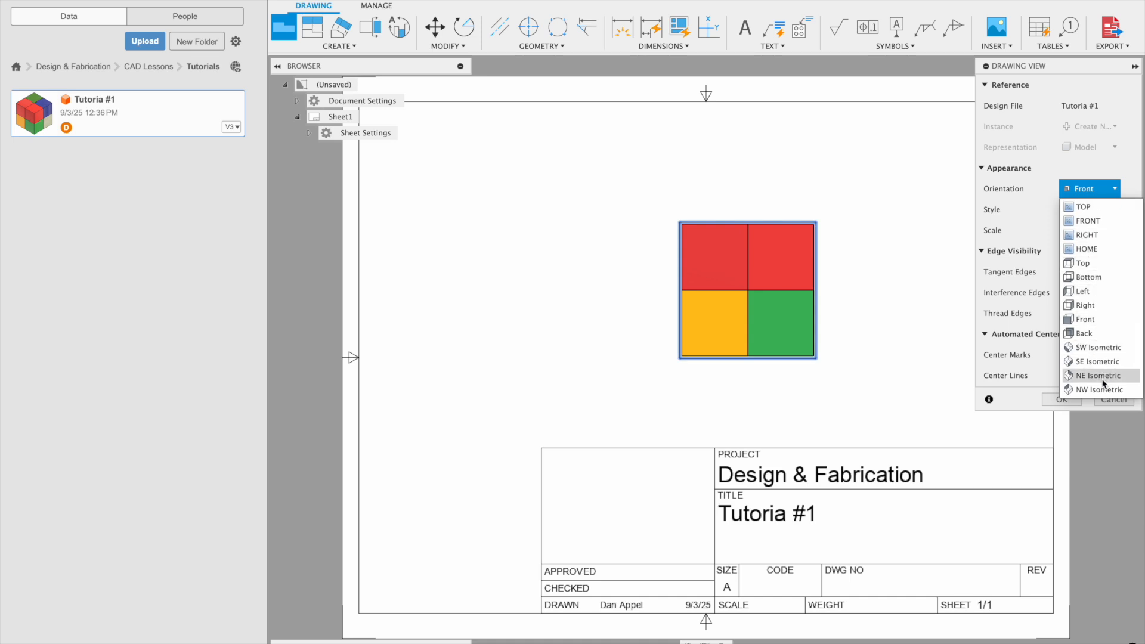
click(1103, 376)
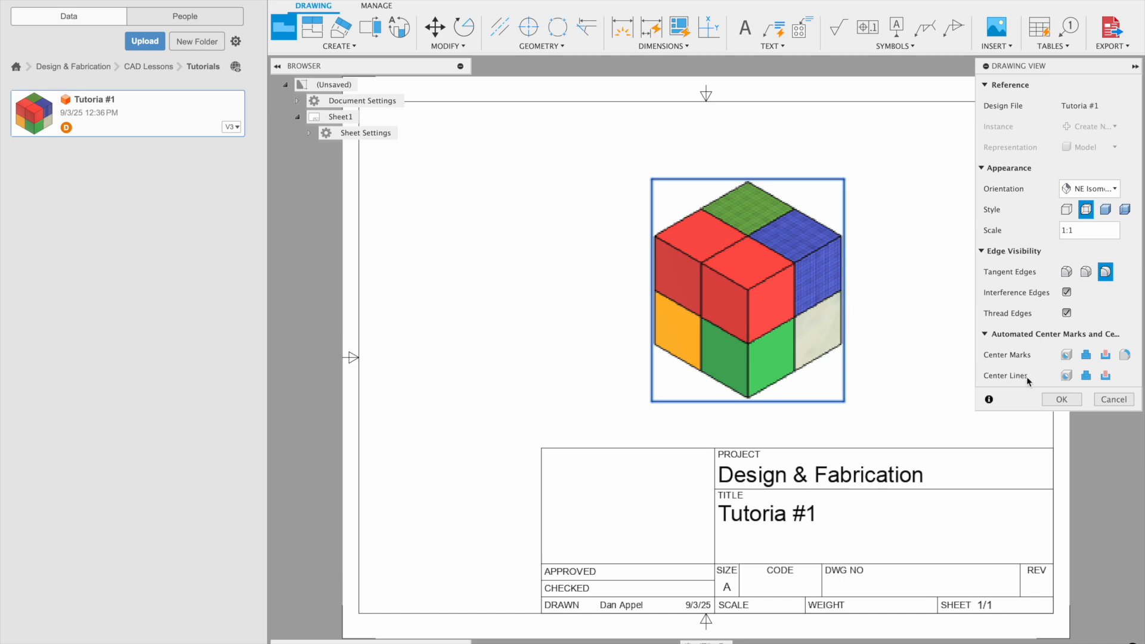
click(1062, 400)
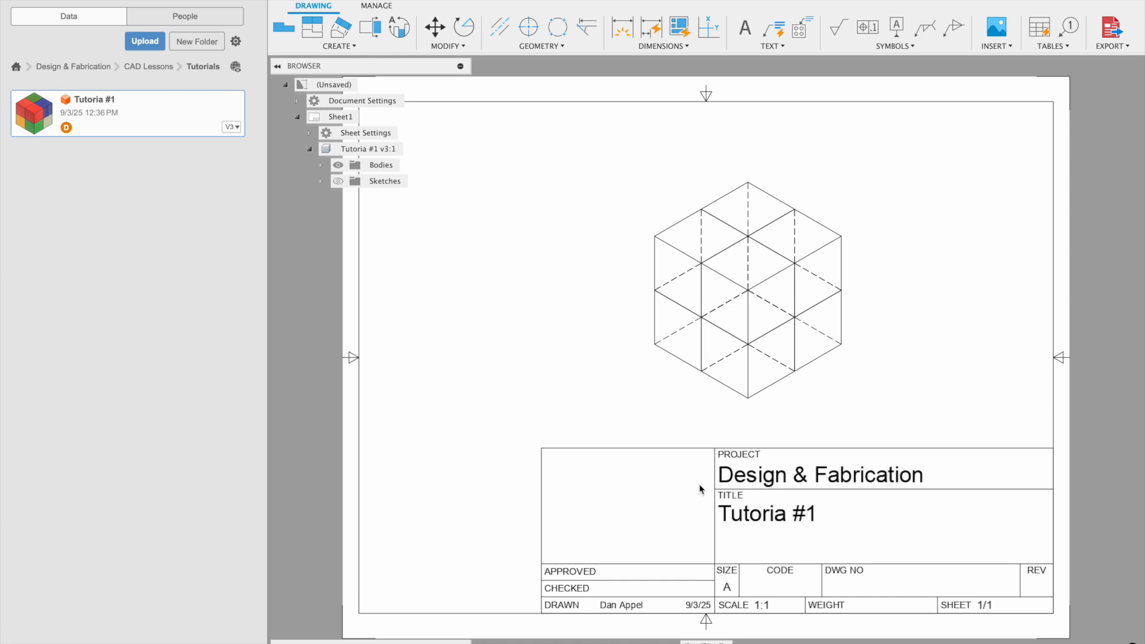
Delete the sheet's title block and move the isometric view down to the middle of the sheet
click(738, 453)
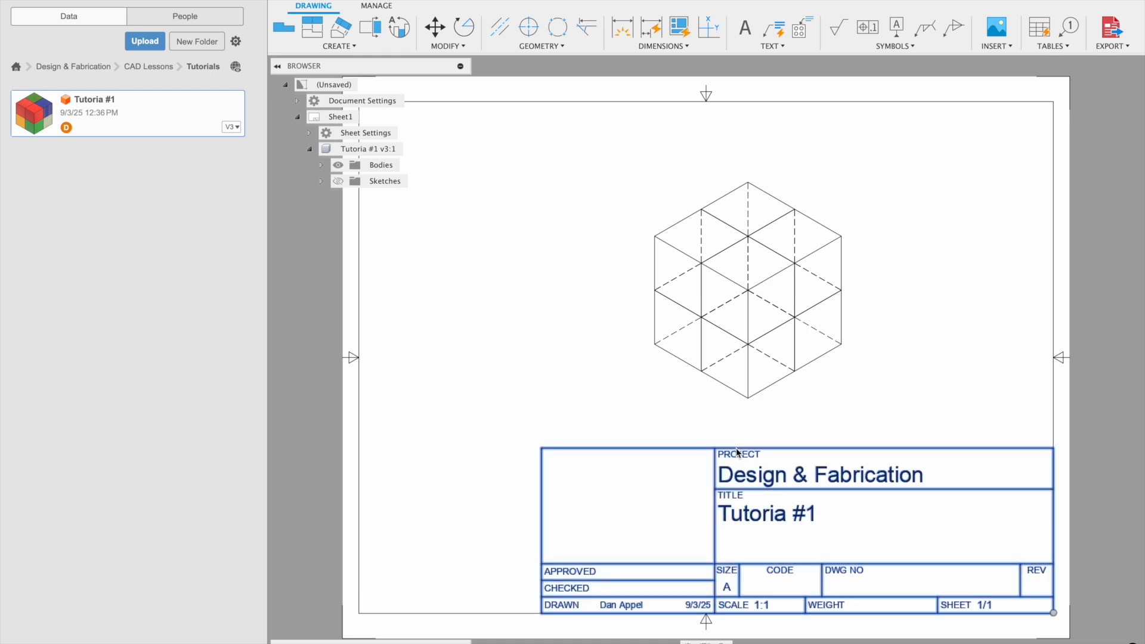
key(Delete)
drag(703, 282, 672, 325)
Compare the isometric view's display styles and set it to shaded without hidden edges
double_click(704, 327)
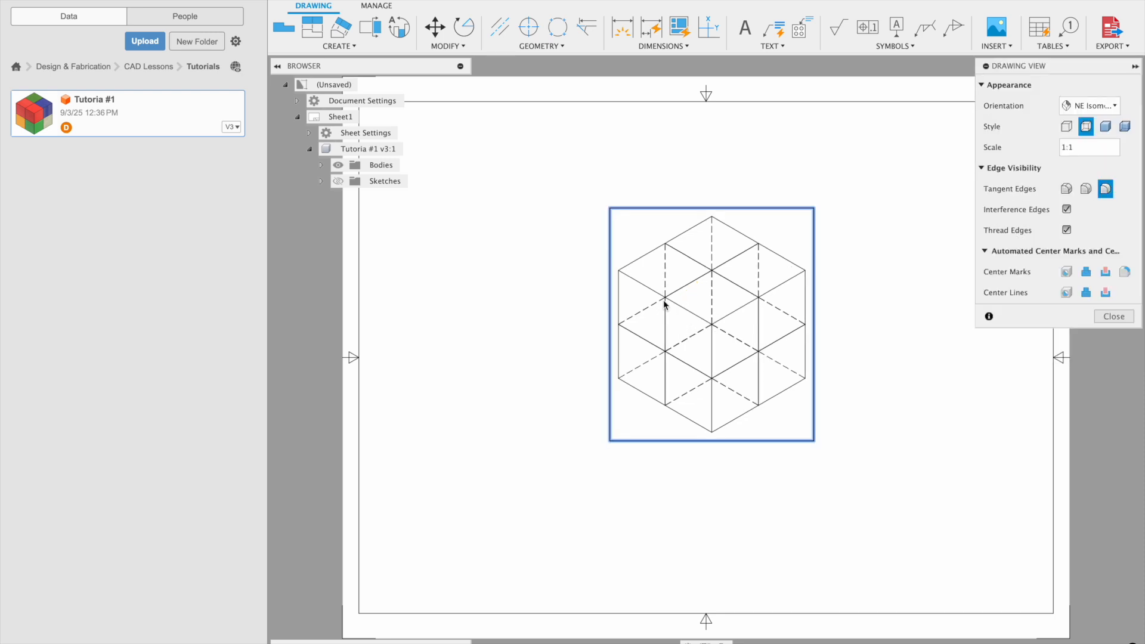
click(1071, 131)
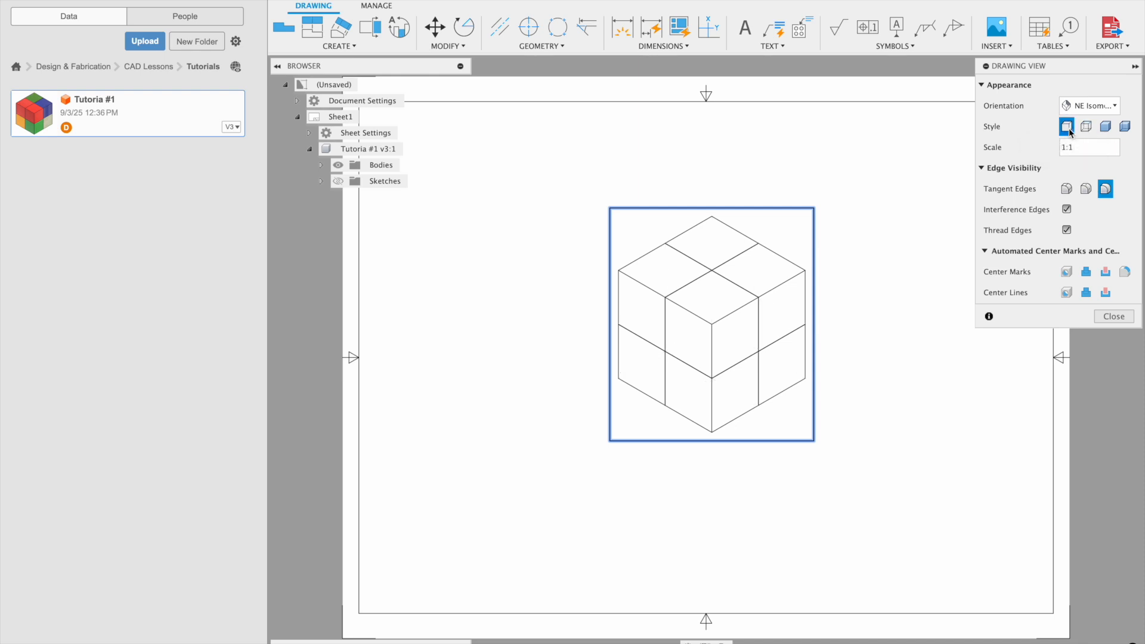
click(1086, 127)
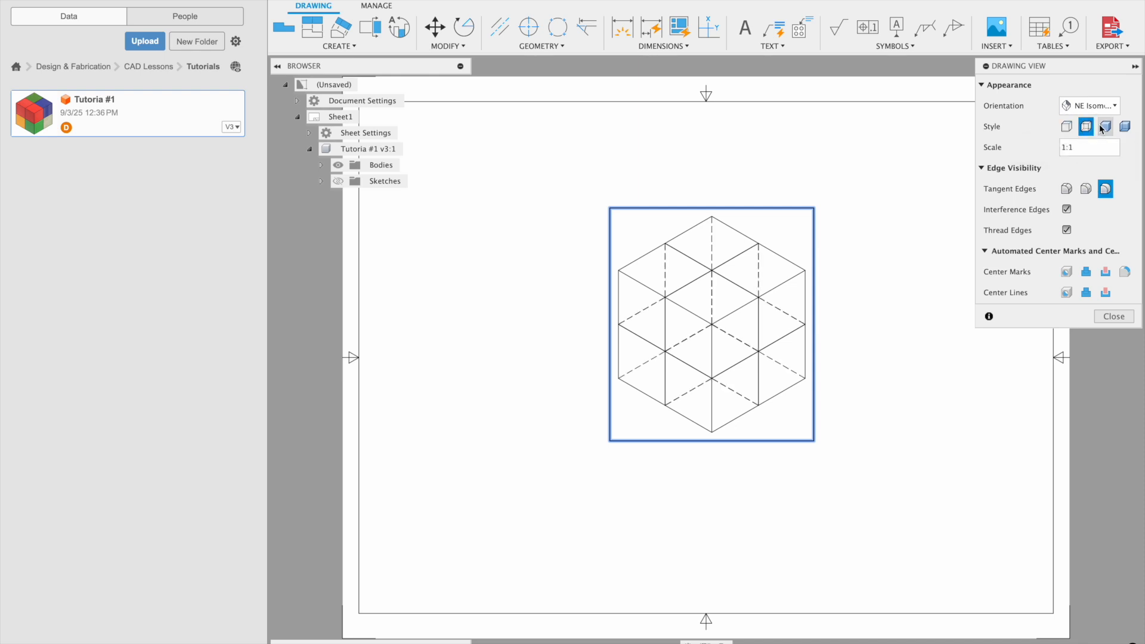
click(1105, 128)
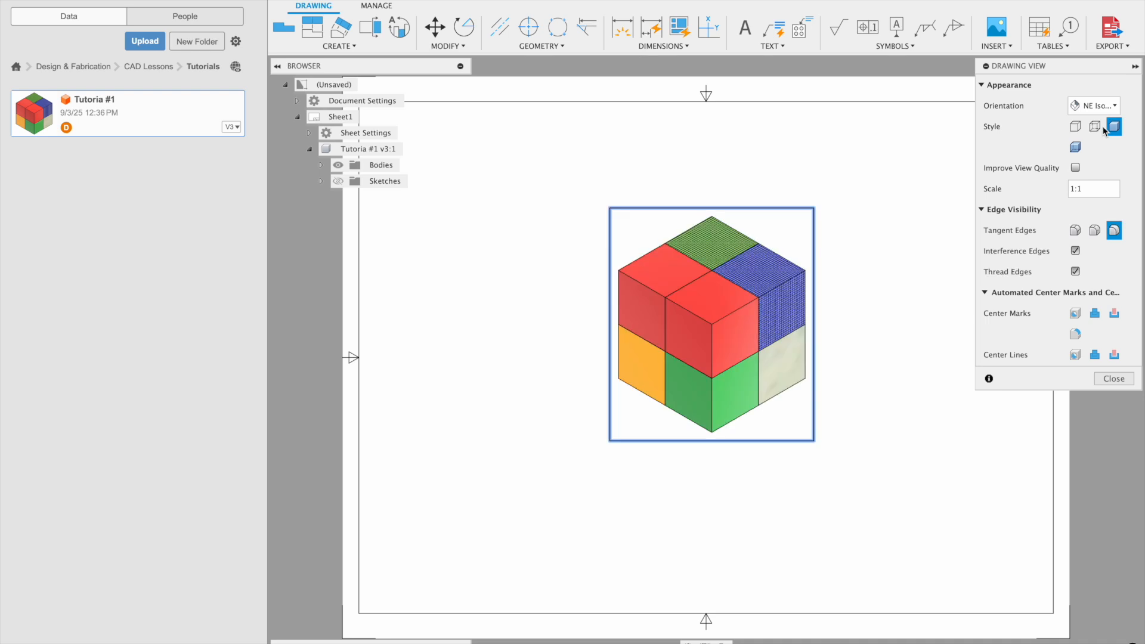
click(1076, 147)
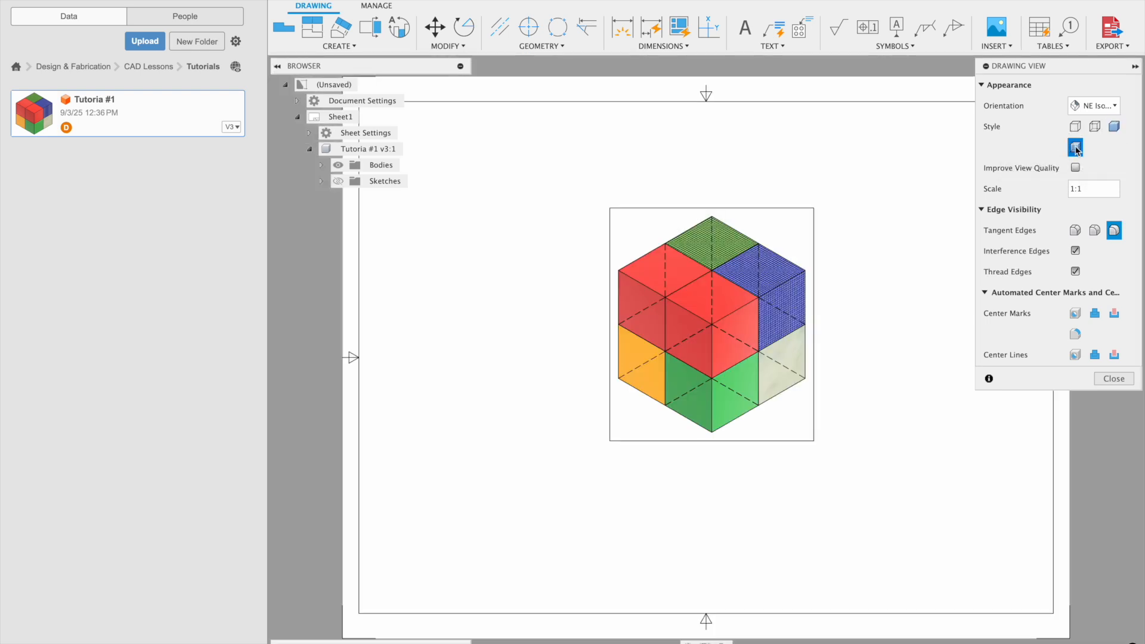
click(1113, 127)
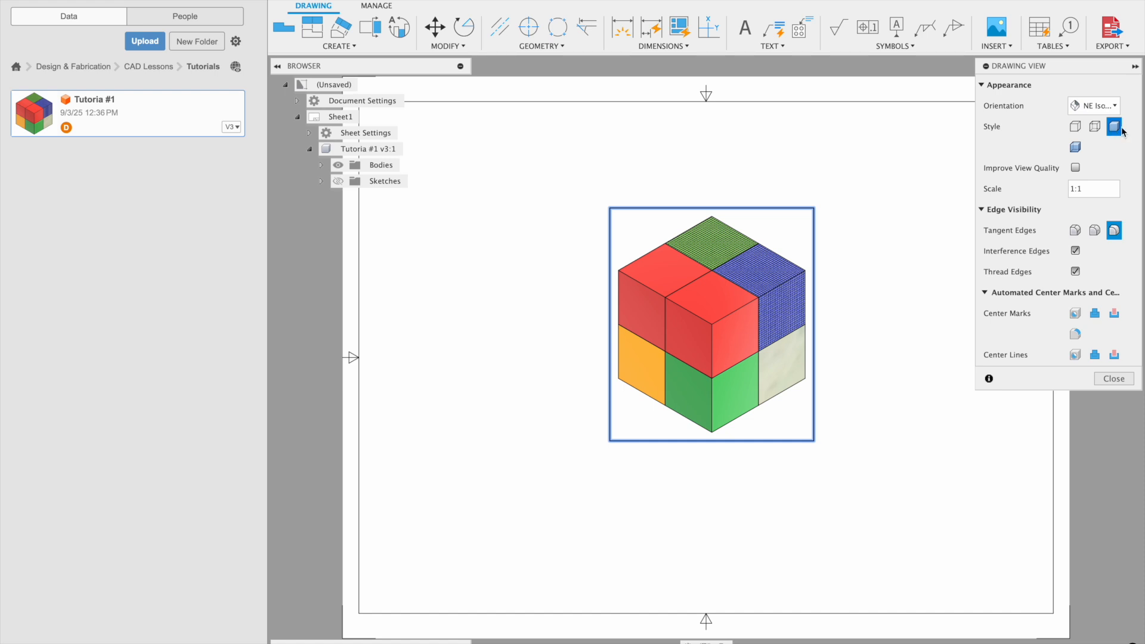
click(1111, 379)
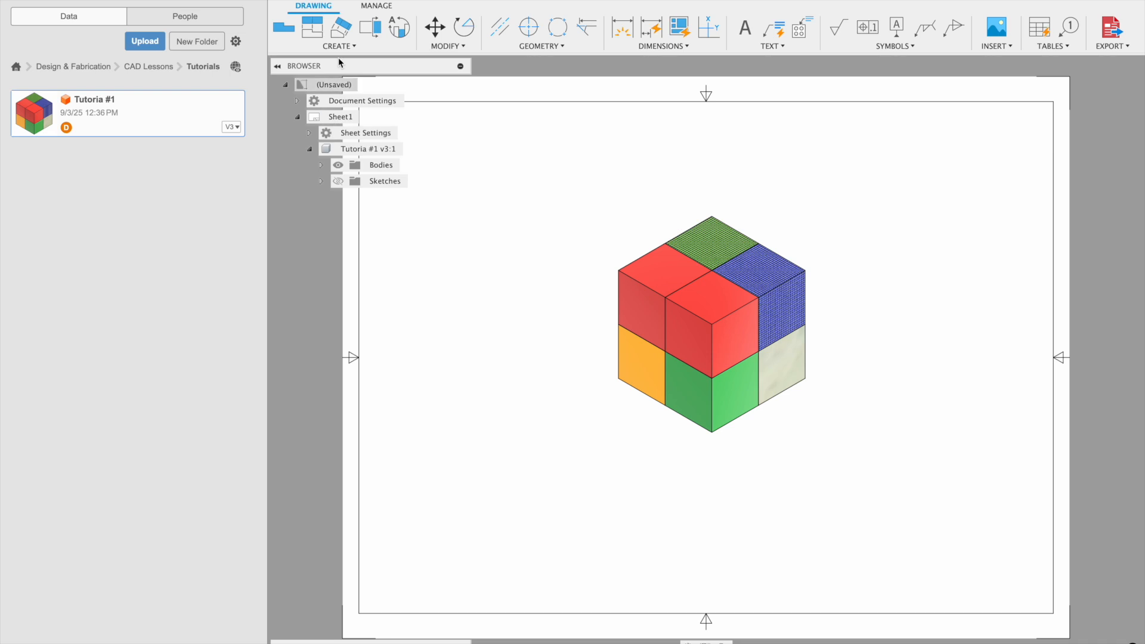
Try placing four projected views around the isometric view, and undo them
click(312, 30)
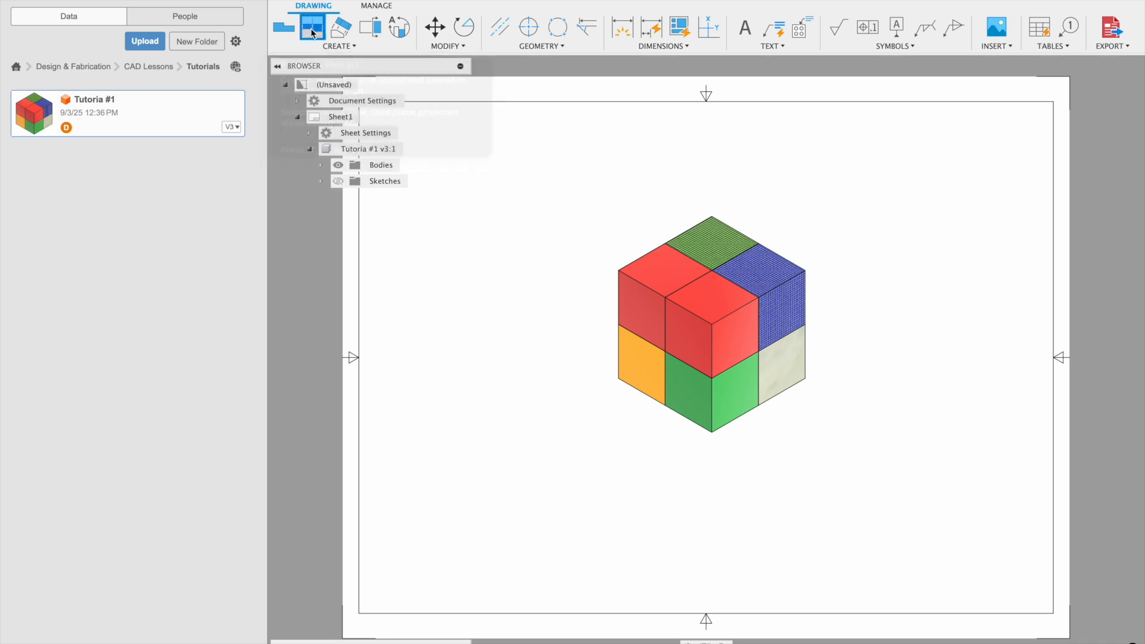
click(685, 339)
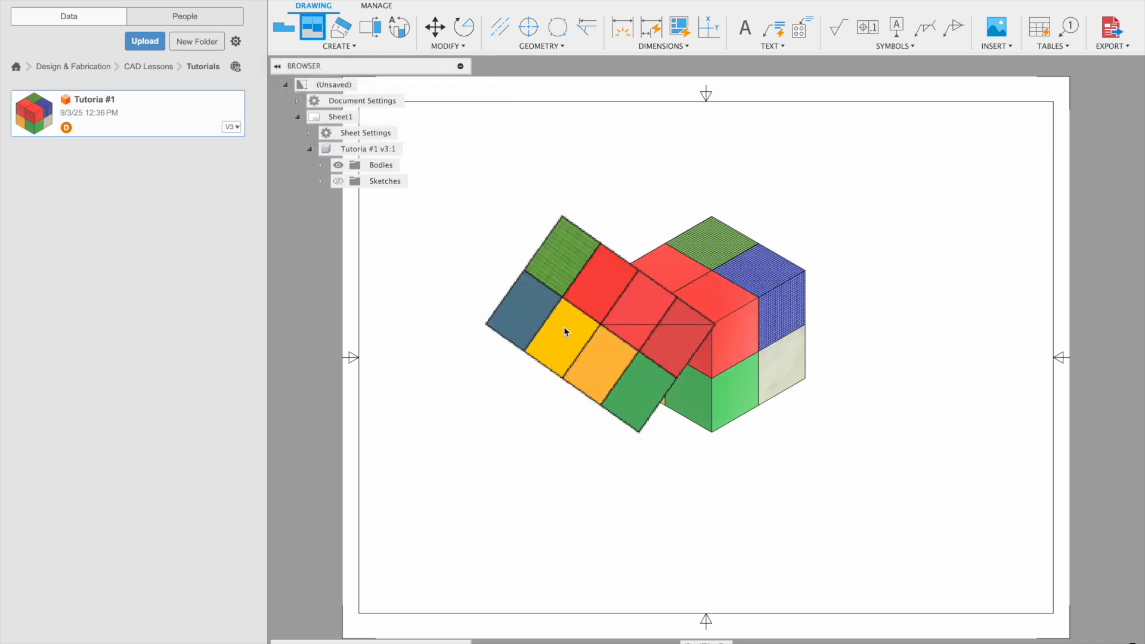
click(474, 340)
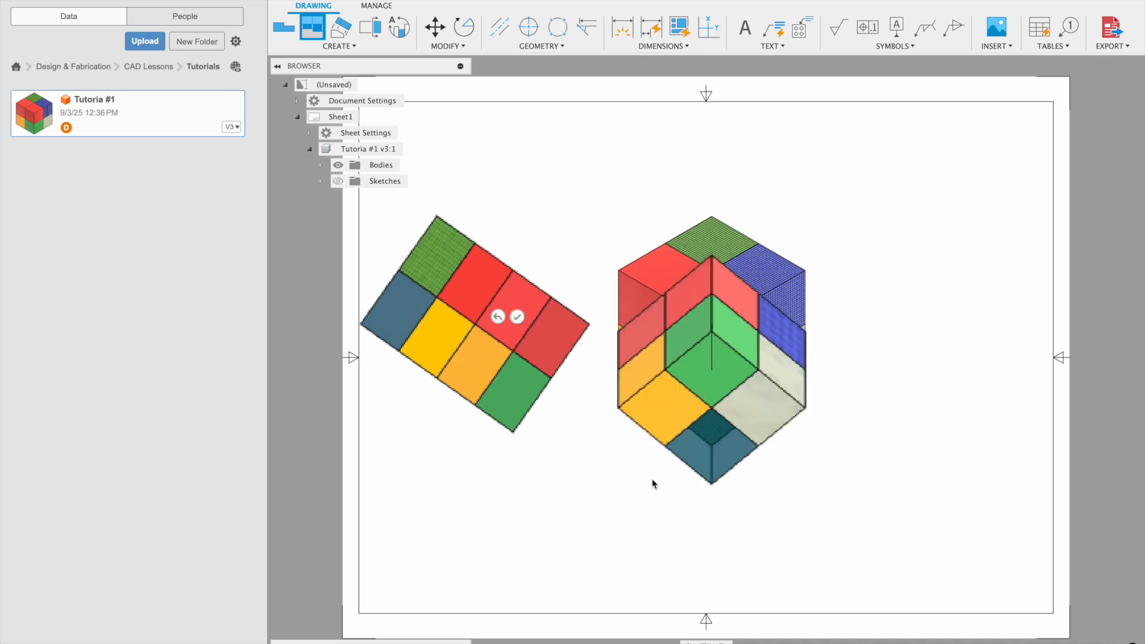
click(649, 508)
click(943, 297)
click(803, 173)
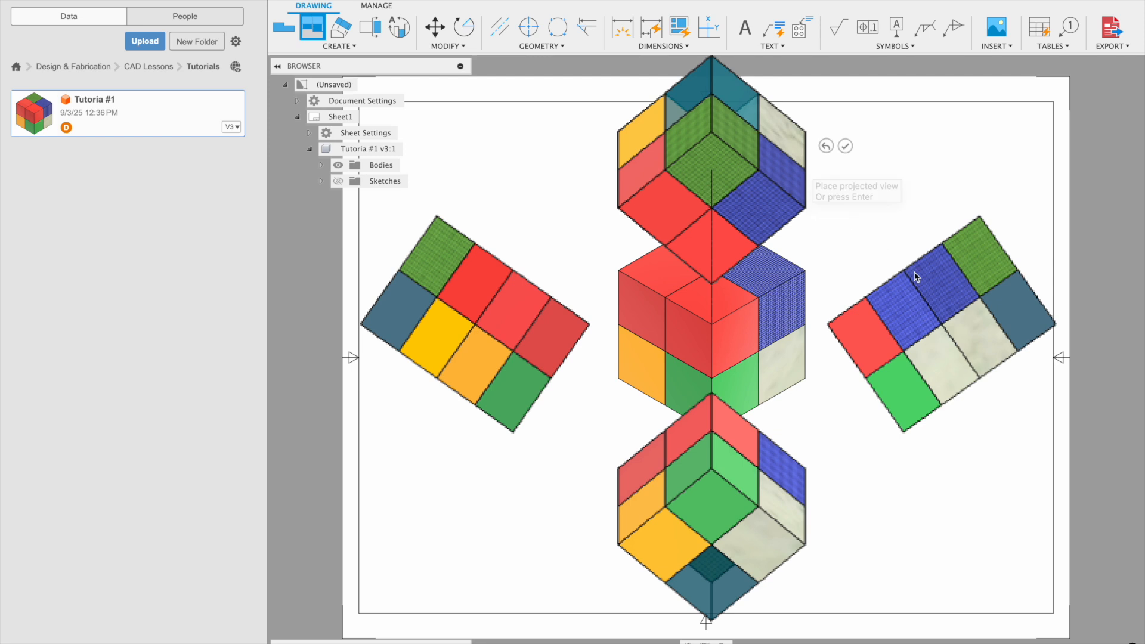
key(Return)
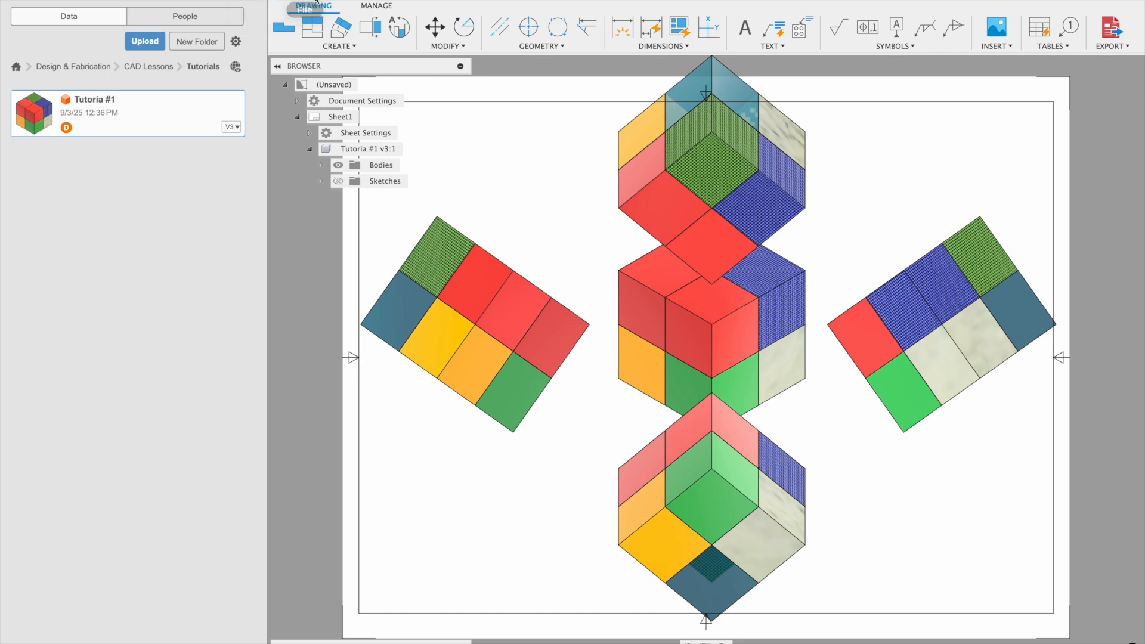
key(ctrl+z)
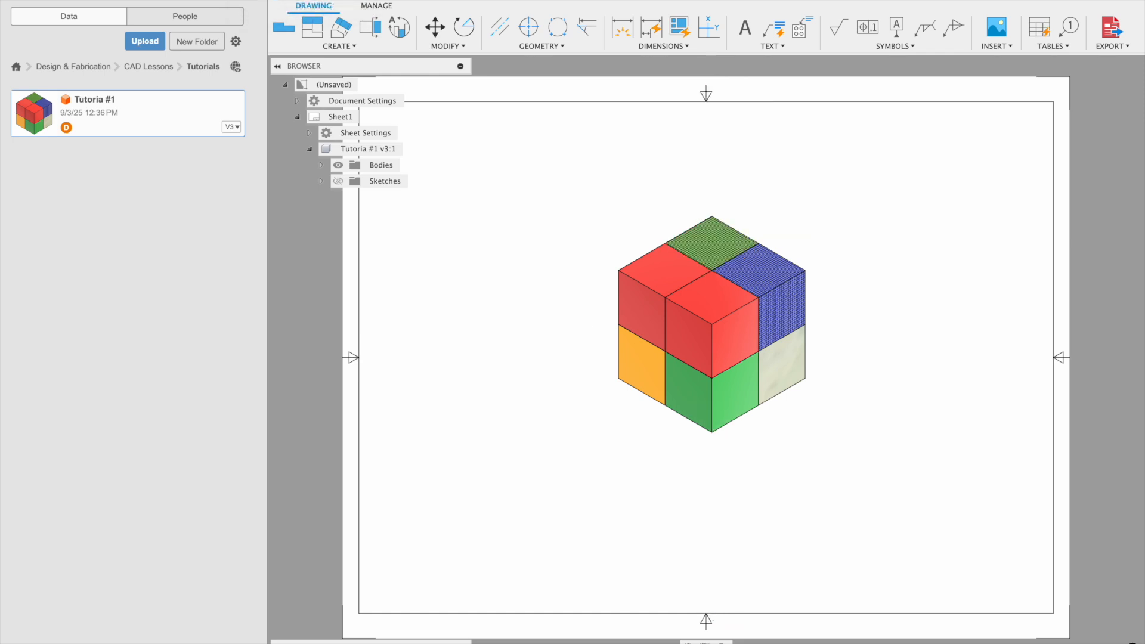
Change the isometric base view's orientation to TOP
double_click(680, 275)
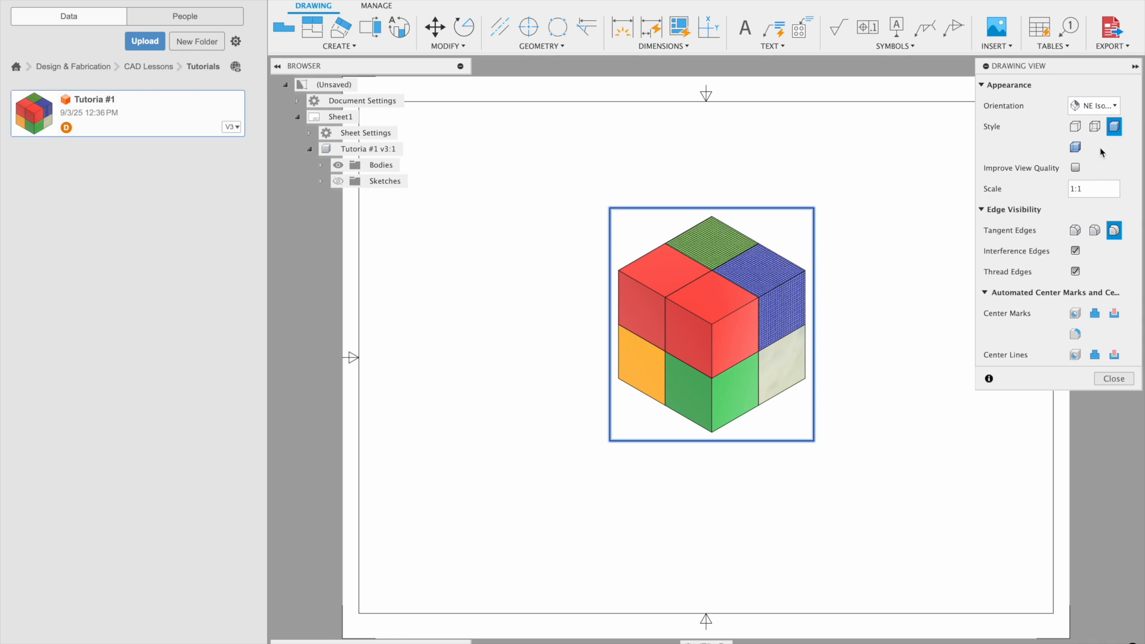
click(1095, 113)
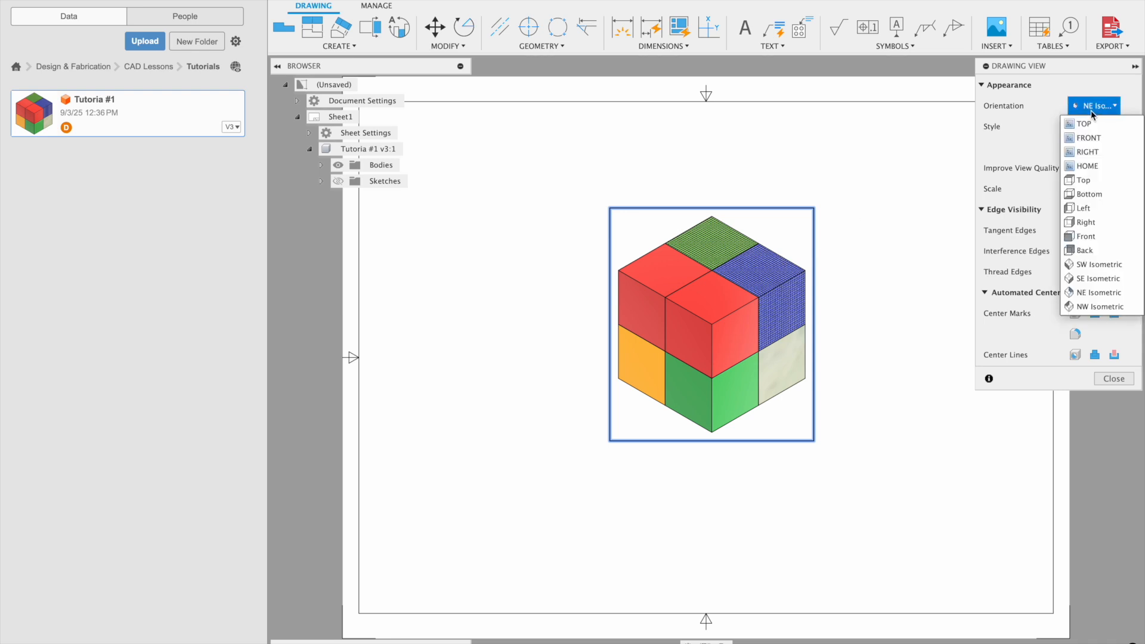
click(1096, 123)
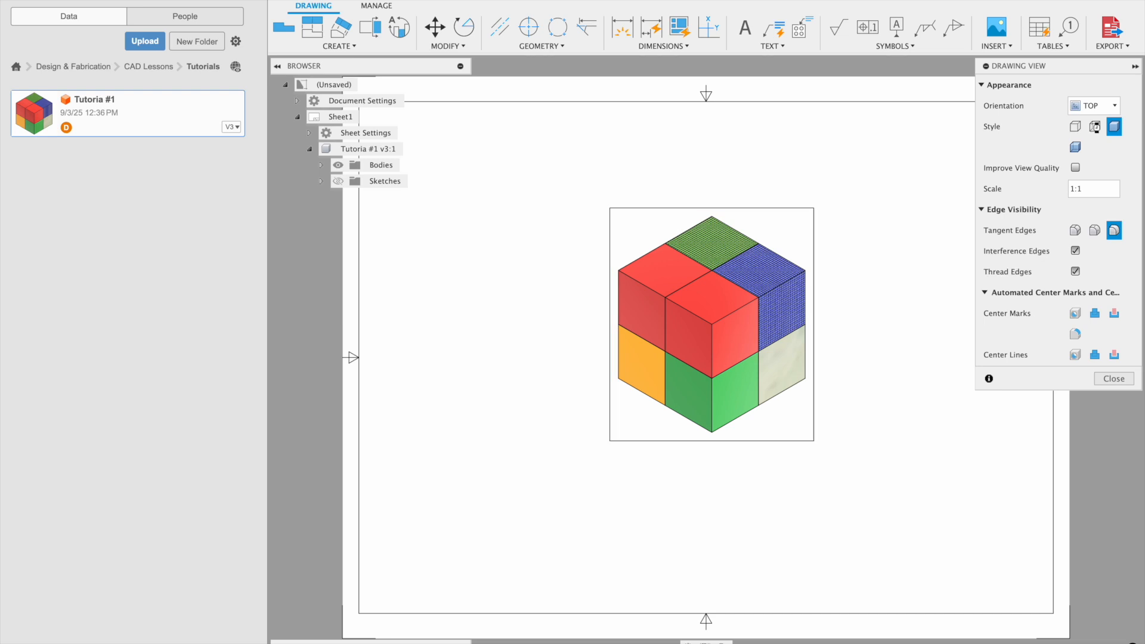
click(1124, 380)
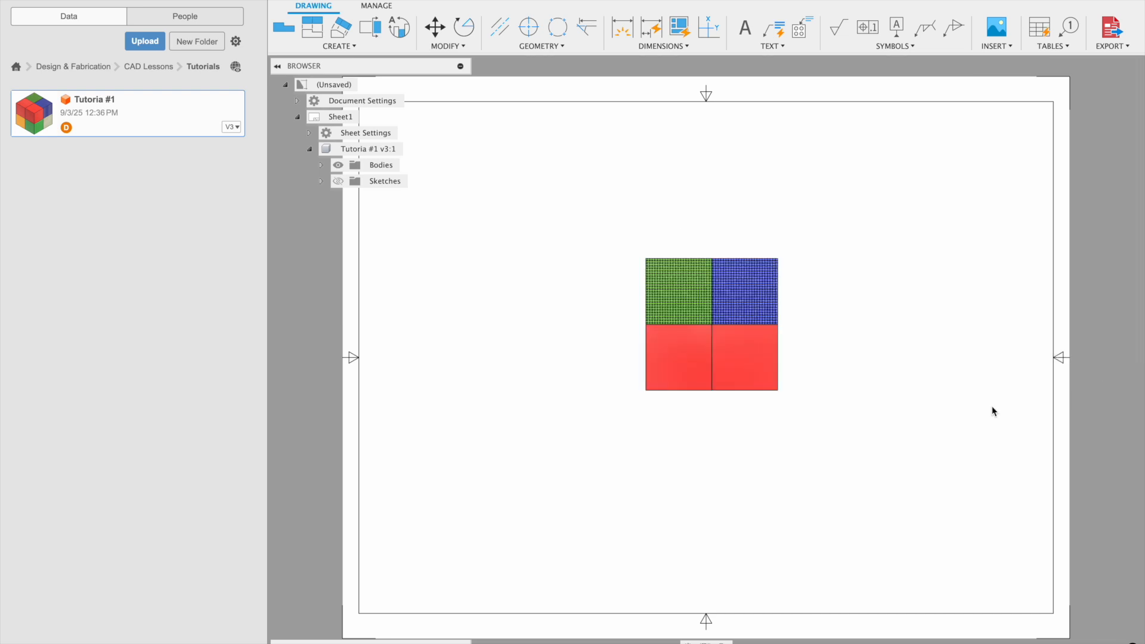
Project four orthographic views from the central top view, one on its left, right, lower and upper side
click(676, 373)
click(312, 28)
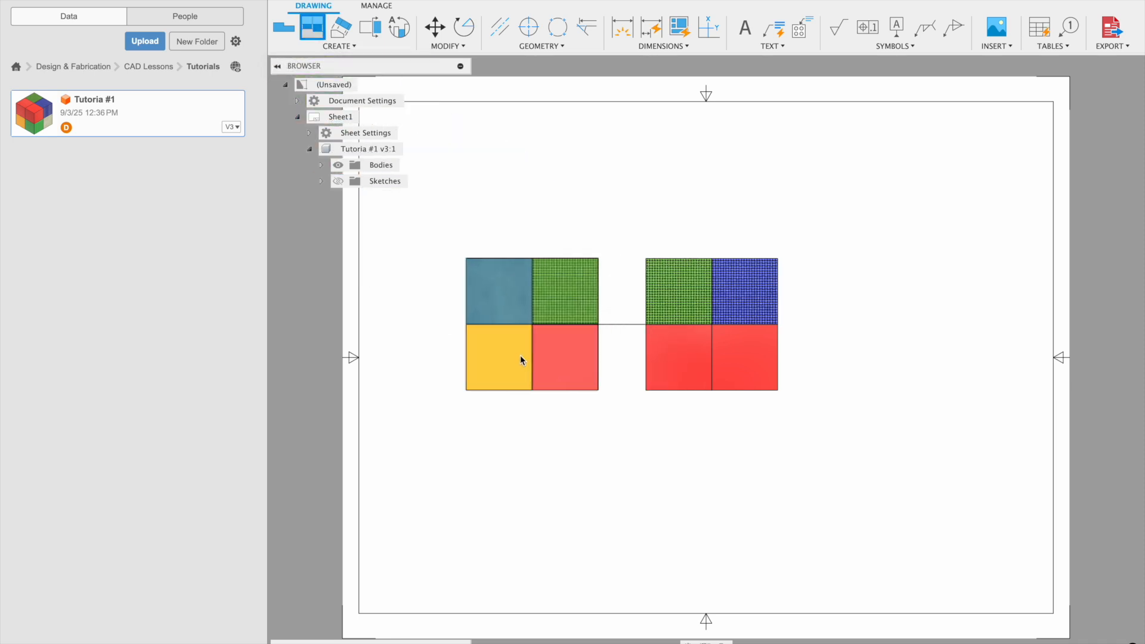
click(496, 359)
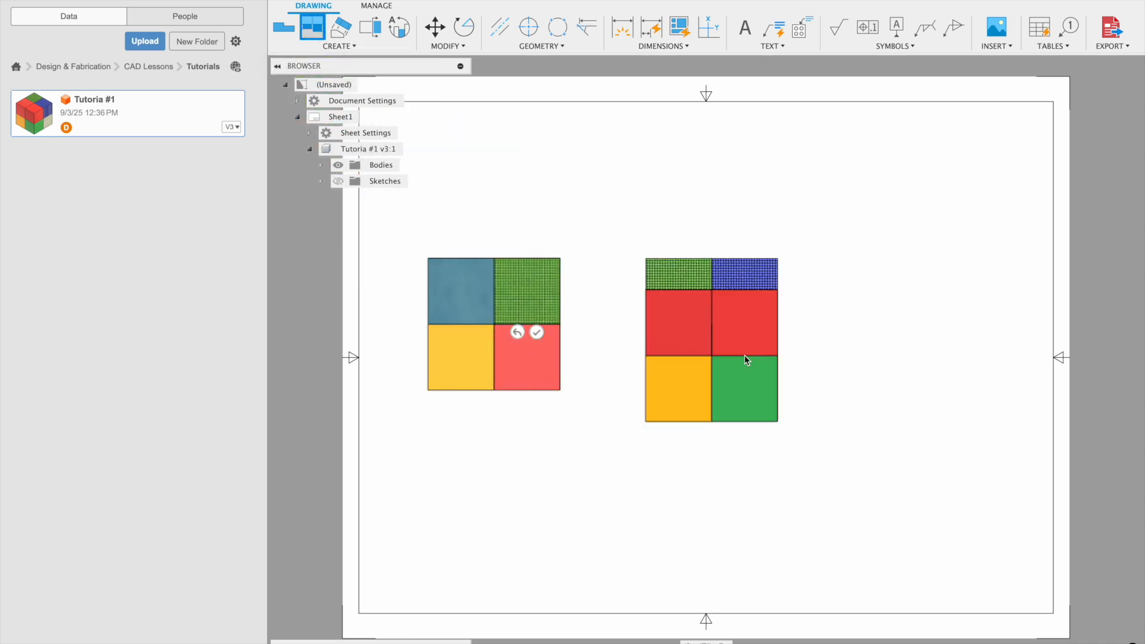
click(930, 358)
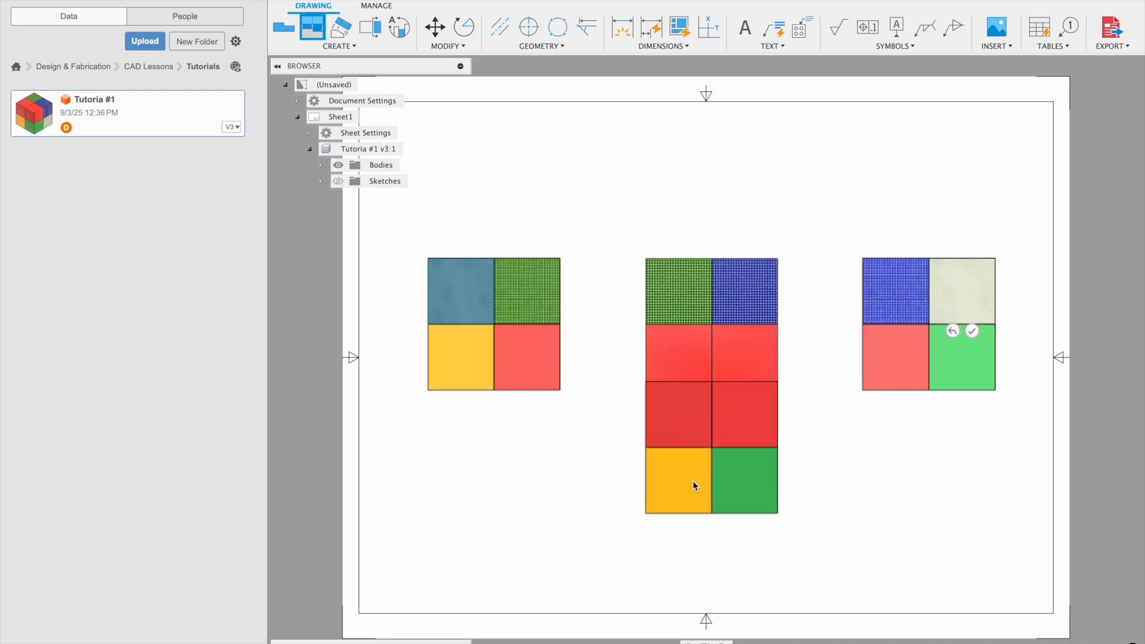
click(697, 503)
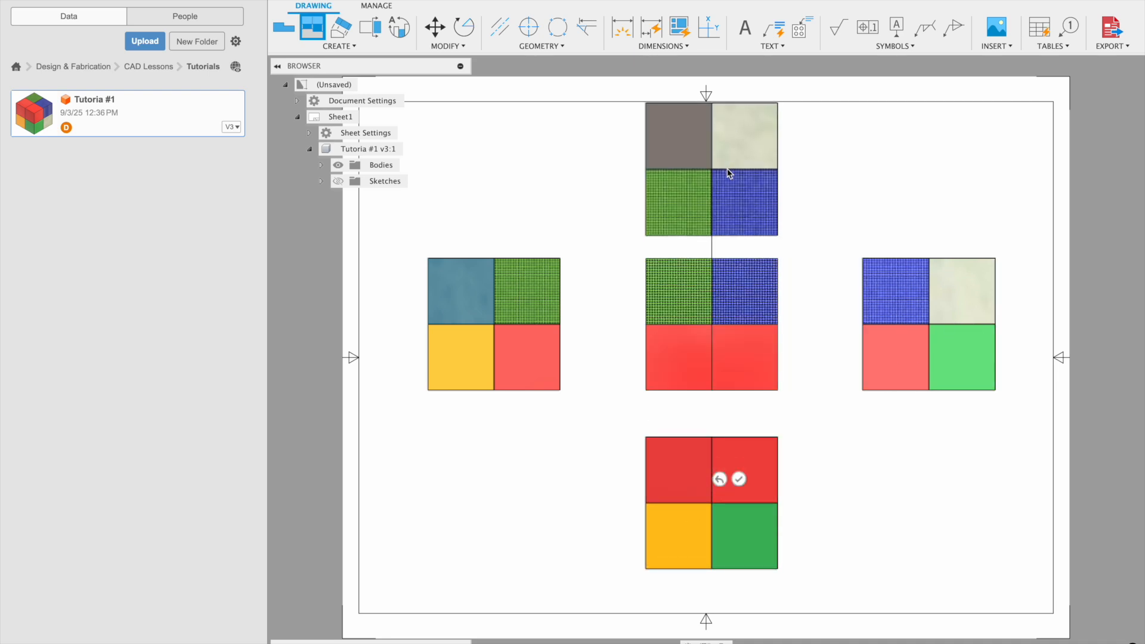
click(731, 173)
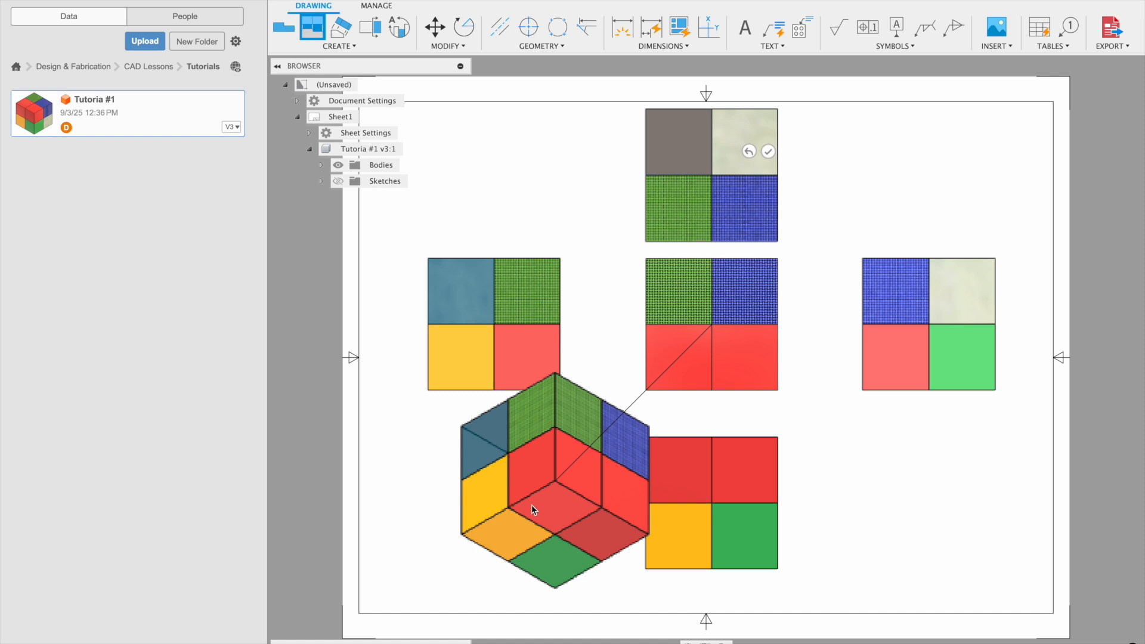
Add four diagonally projected isometric views near the sheet's corners and finish the projected views
click(494, 511)
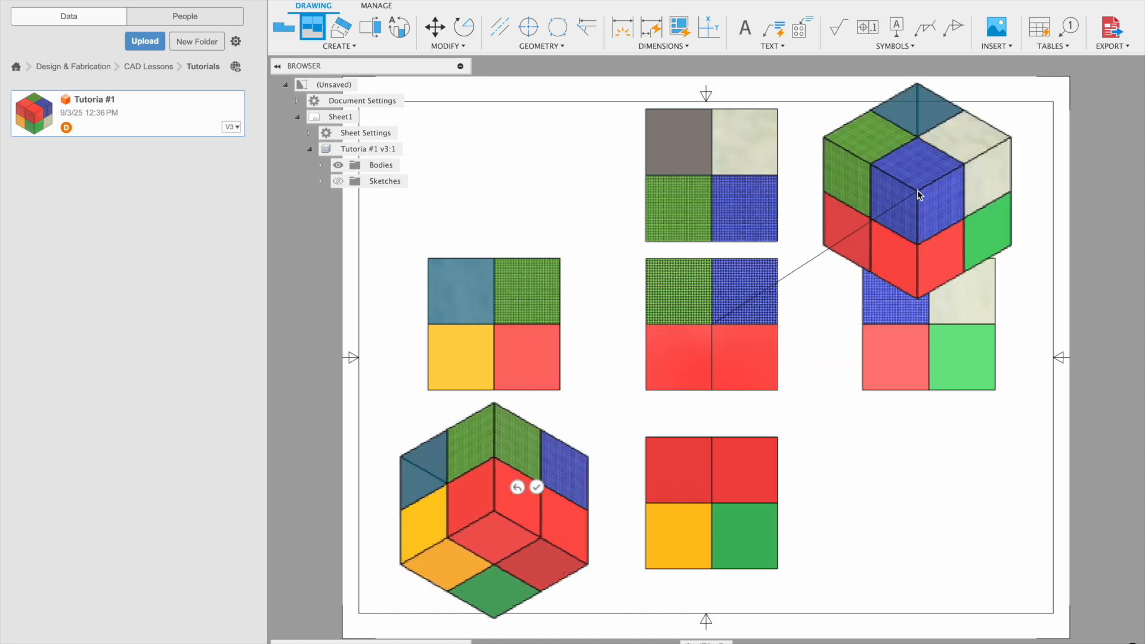
click(920, 191)
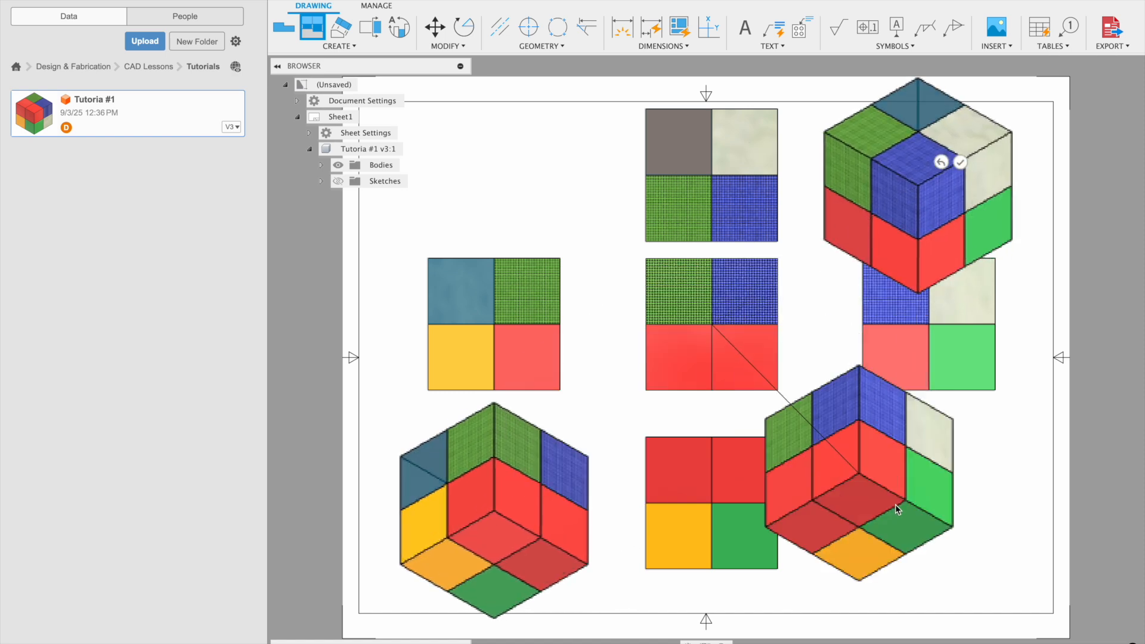
click(917, 509)
click(492, 177)
key(Return)
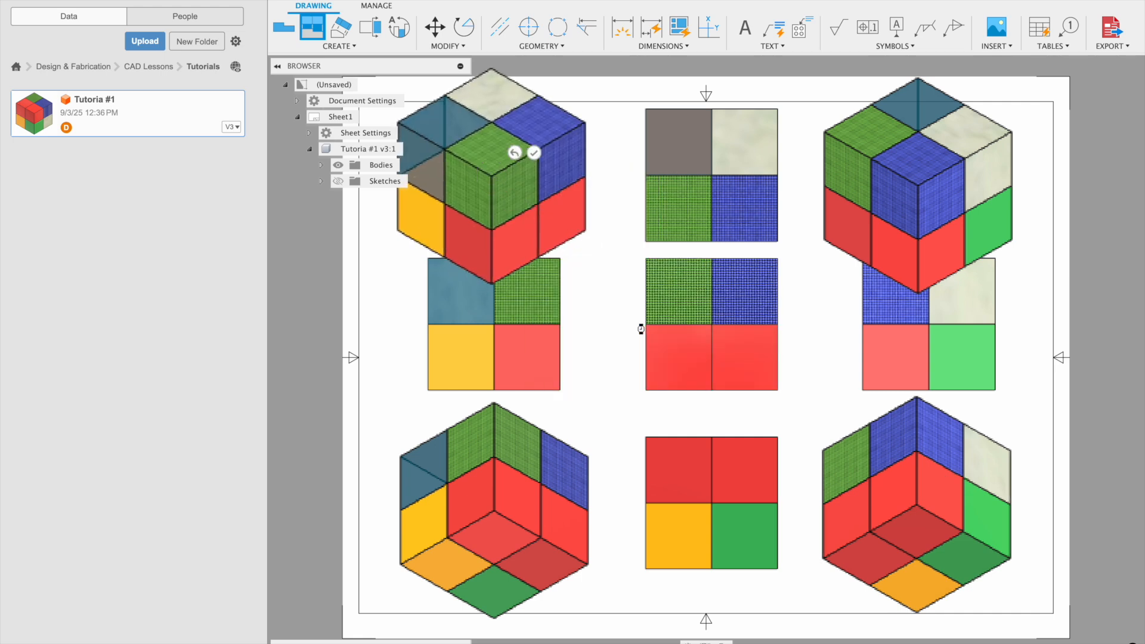
Reduce the central base view's scale so that it and its projected views are half as large
click(740, 287)
double_click(740, 287)
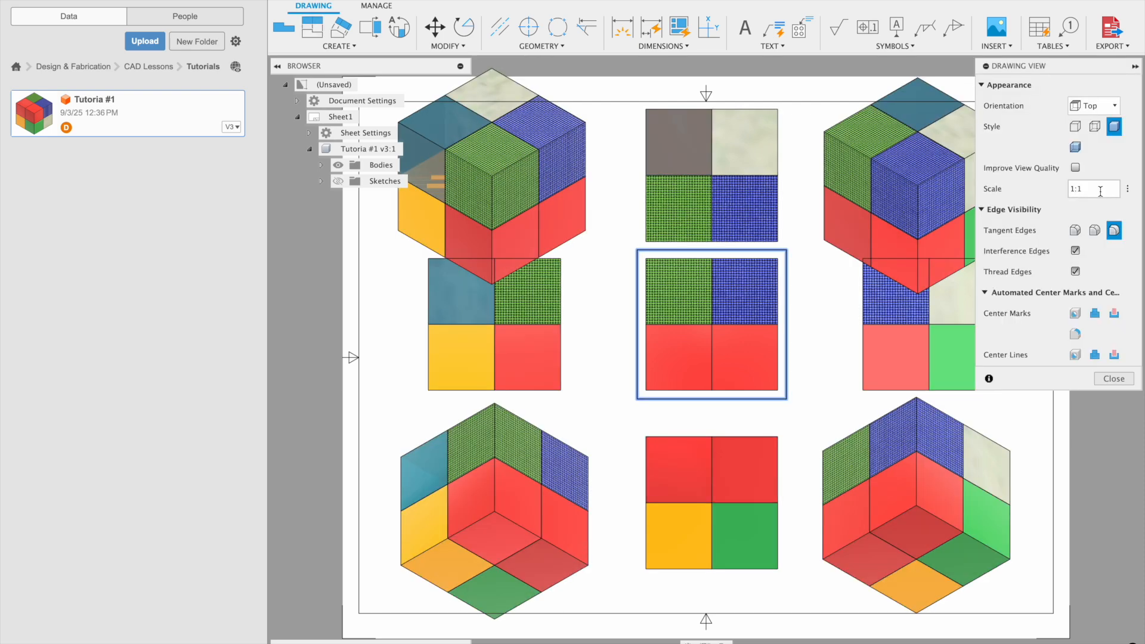
key(Return)
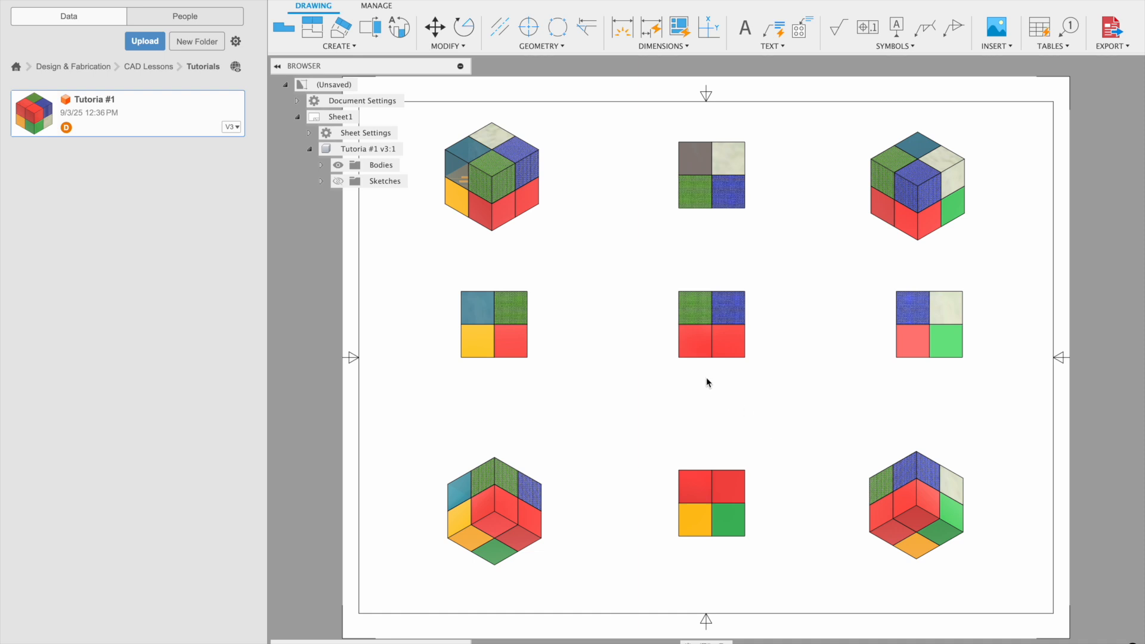
Add linear dimensions below the middle-left view for its overall width and the width of its left cube
click(667, 46)
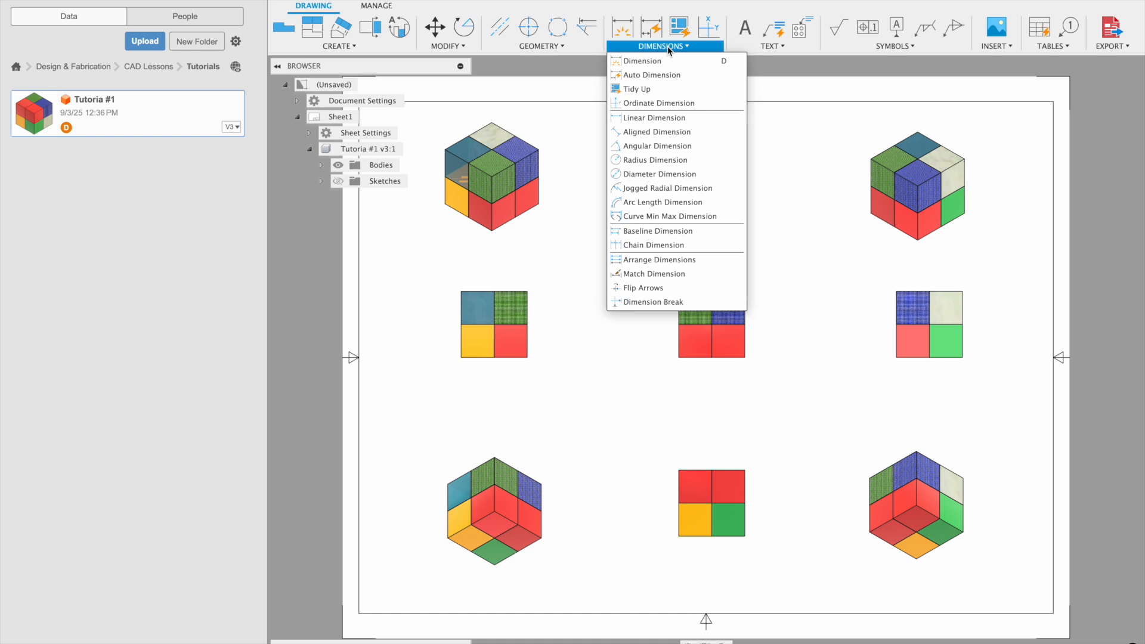
click(665, 121)
scroll(451, 379, down, 5)
scroll(442, 376, up, 10)
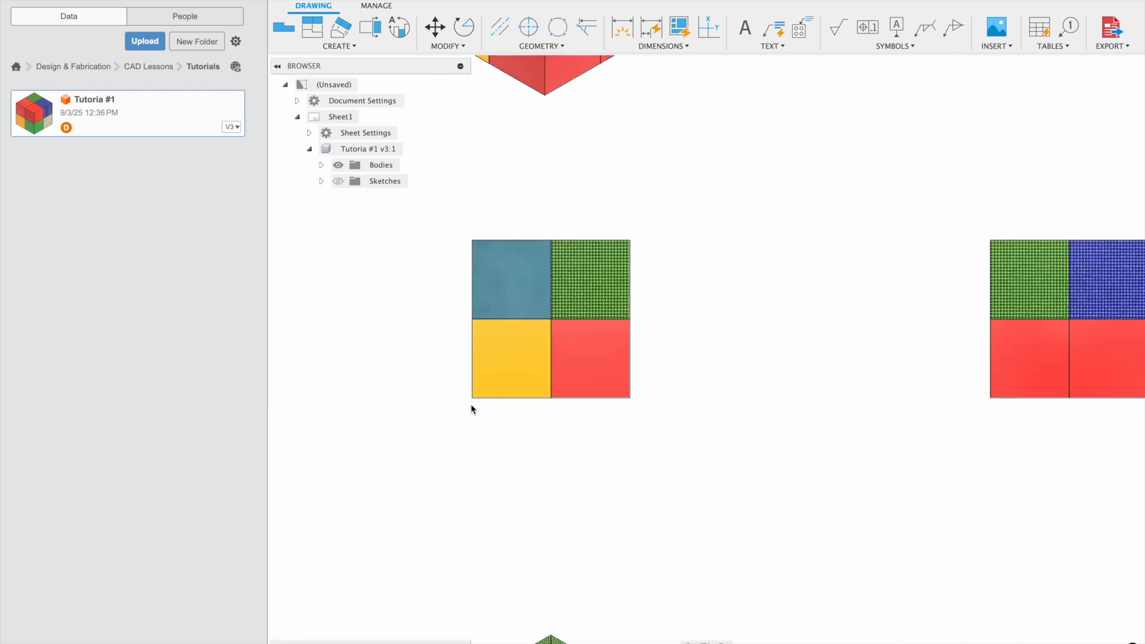
click(624, 396)
click(582, 472)
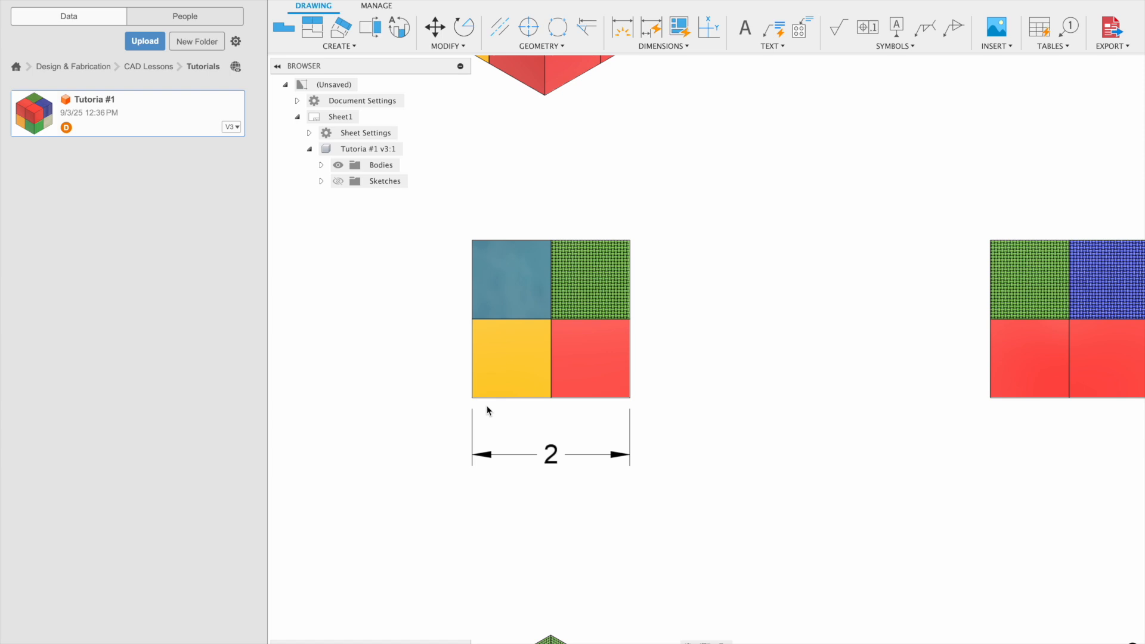
click(550, 398)
click(516, 421)
scroll(584, 427, down, 3)
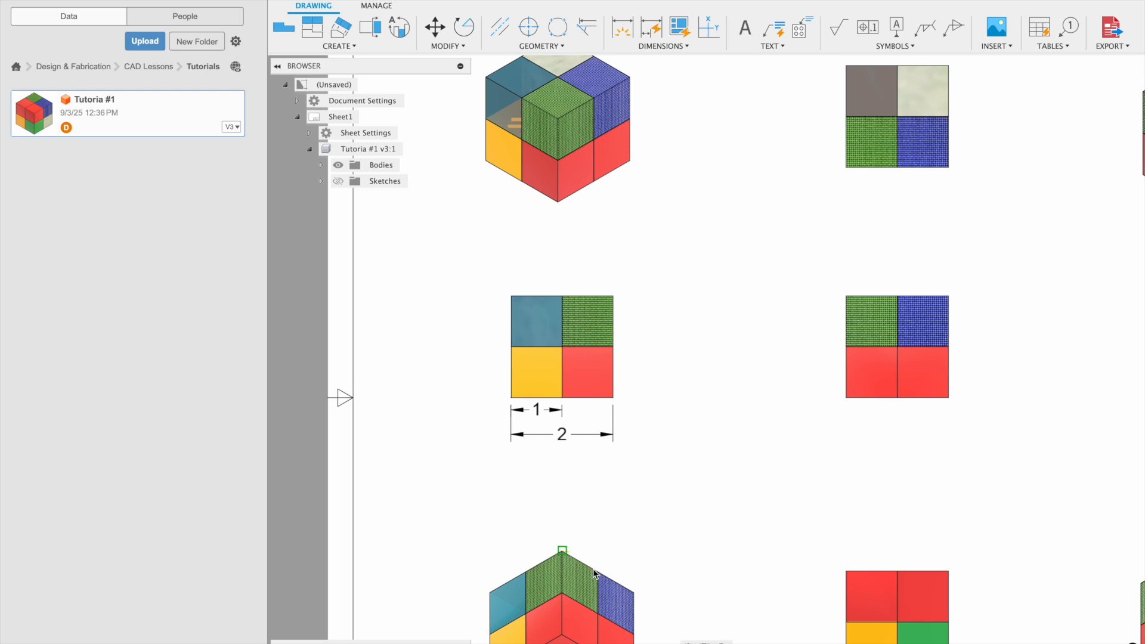
click(599, 574)
scroll(618, 505, up, 2)
scroll(609, 518, down, 5)
scroll(582, 582, up, 2)
middle_drag(575, 618, 665, 471)
scroll(665, 471, down, 3)
scroll(666, 471, down, 2)
scroll(668, 463, up, 6)
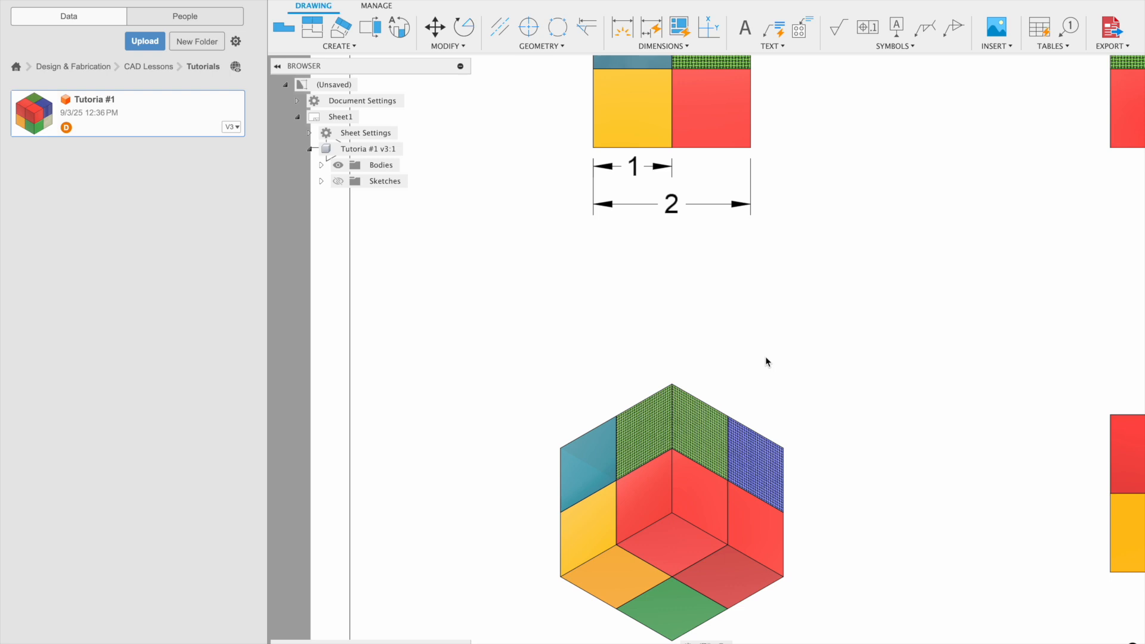
scroll(765, 356, down, 5)
scroll(776, 225, up, 5)
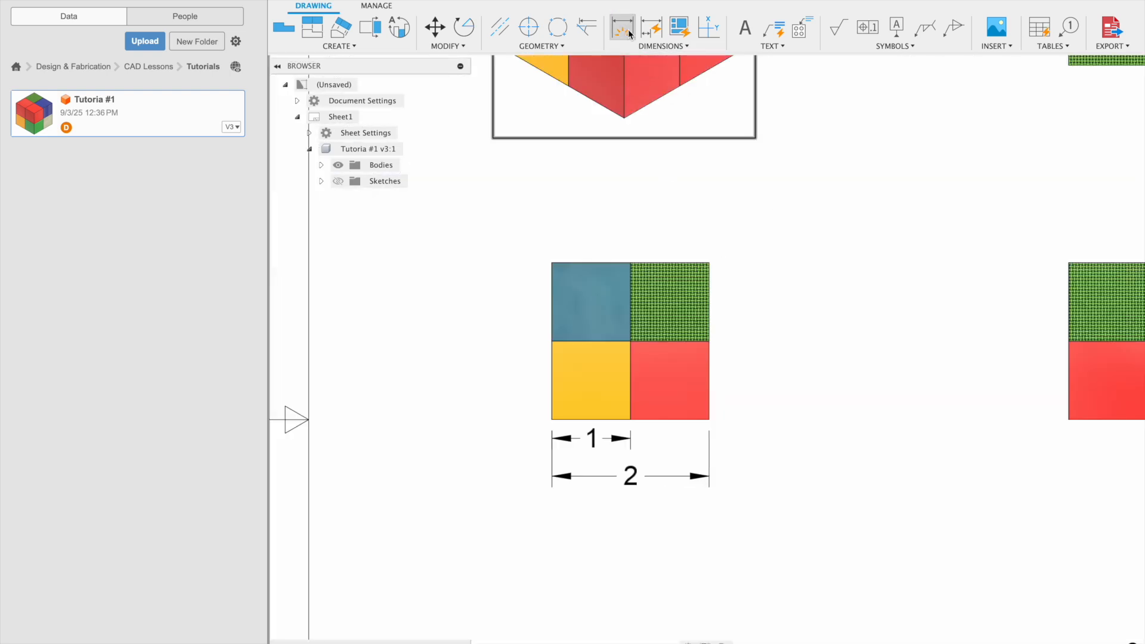
Add linear dimensions for the middle-left view's overall height on its right side and overall width above it
click(650, 45)
click(656, 117)
click(709, 263)
click(710, 419)
scroll(770, 399, down, 4)
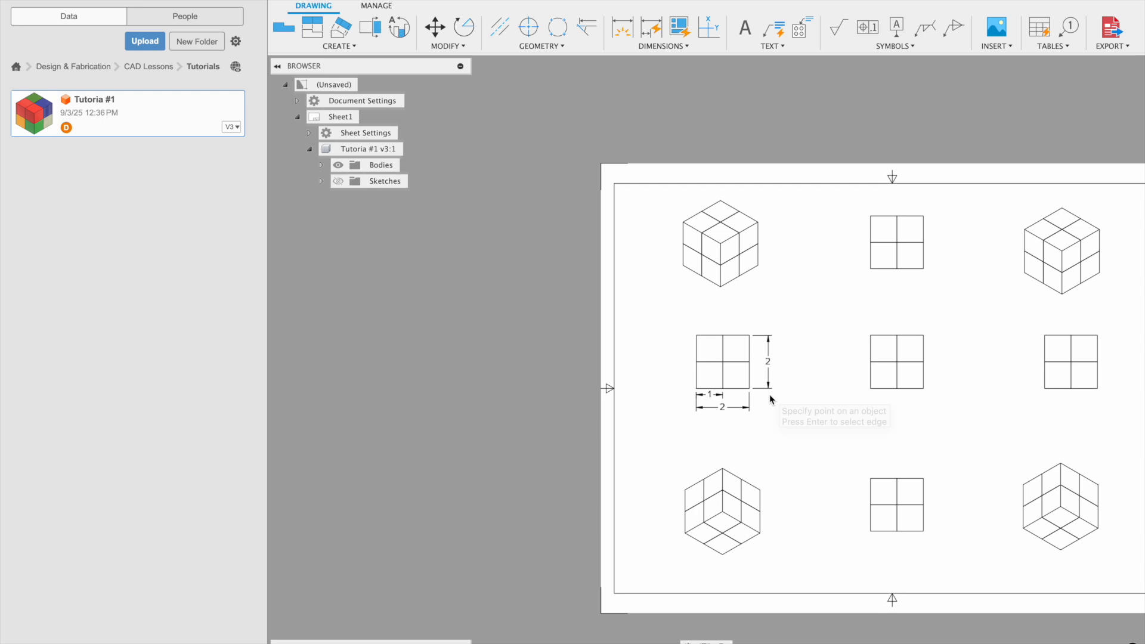
scroll(769, 395, up, 2)
click(769, 399)
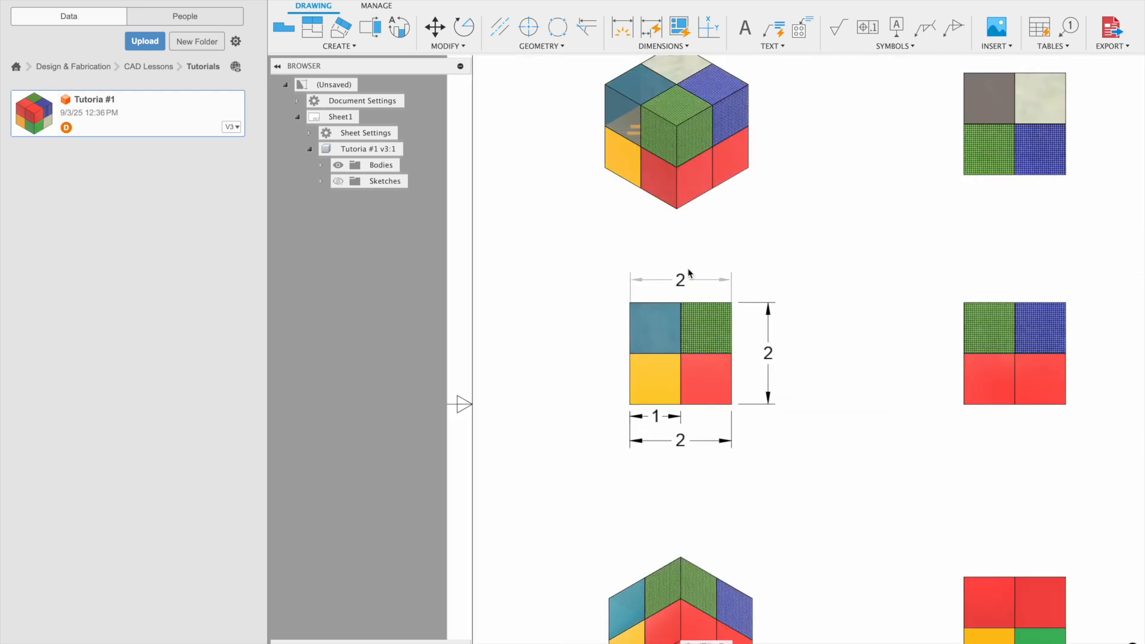
scroll(921, 399, down, 4)
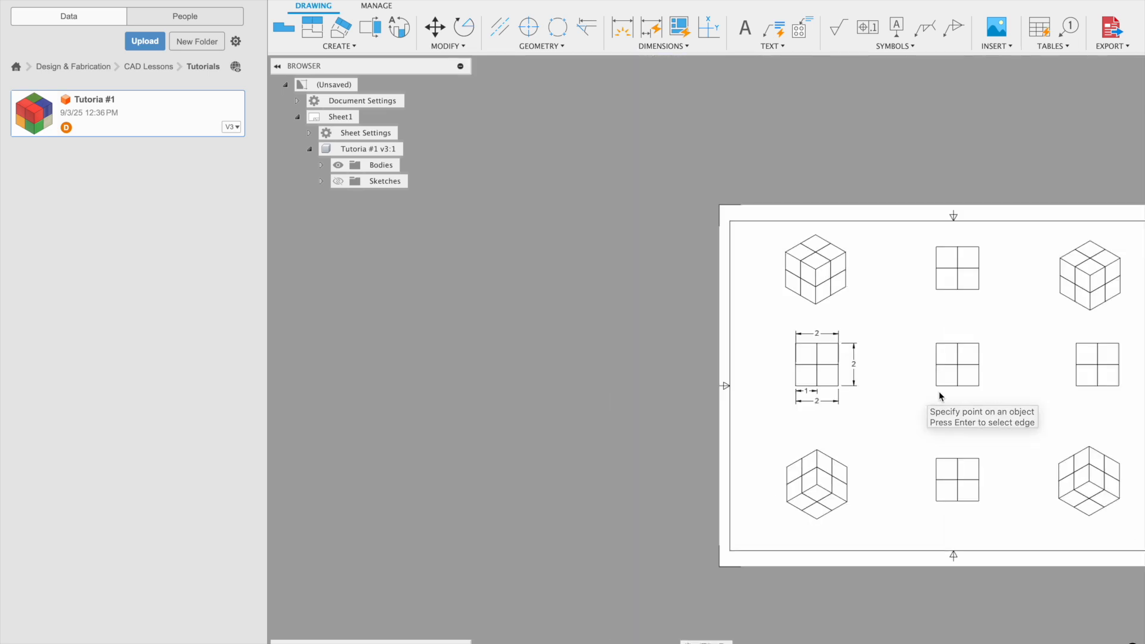
middle_drag(995, 405, 794, 400)
scroll(762, 397, up, 3)
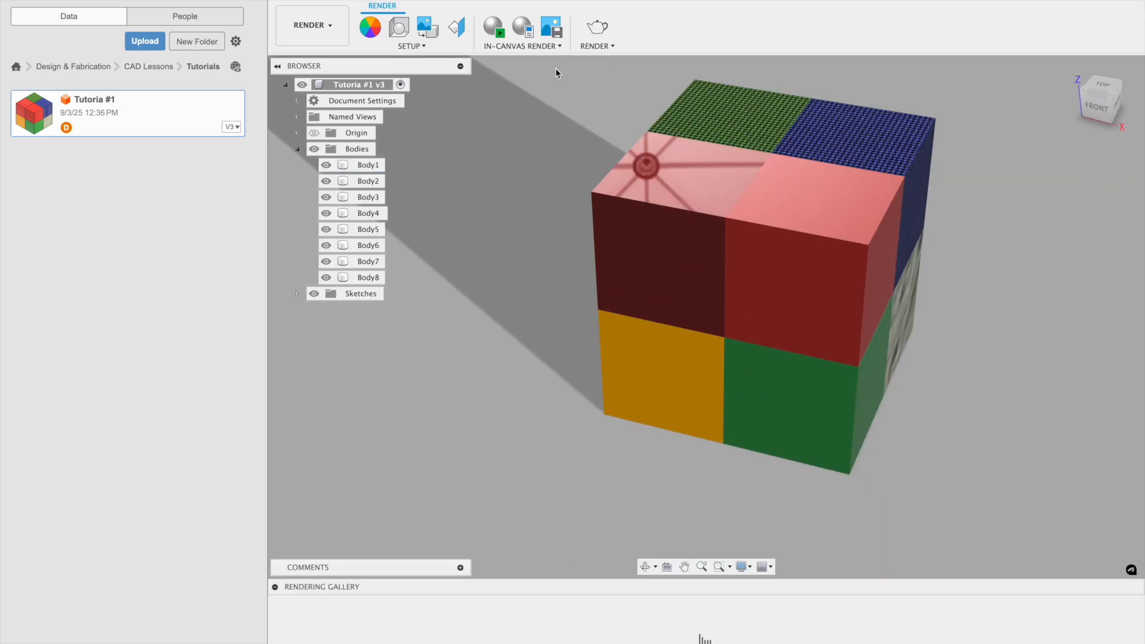
Return the model to the Design workspace and save the drawing as Tutoria #1 Drawing
click(311, 25)
click(298, 58)
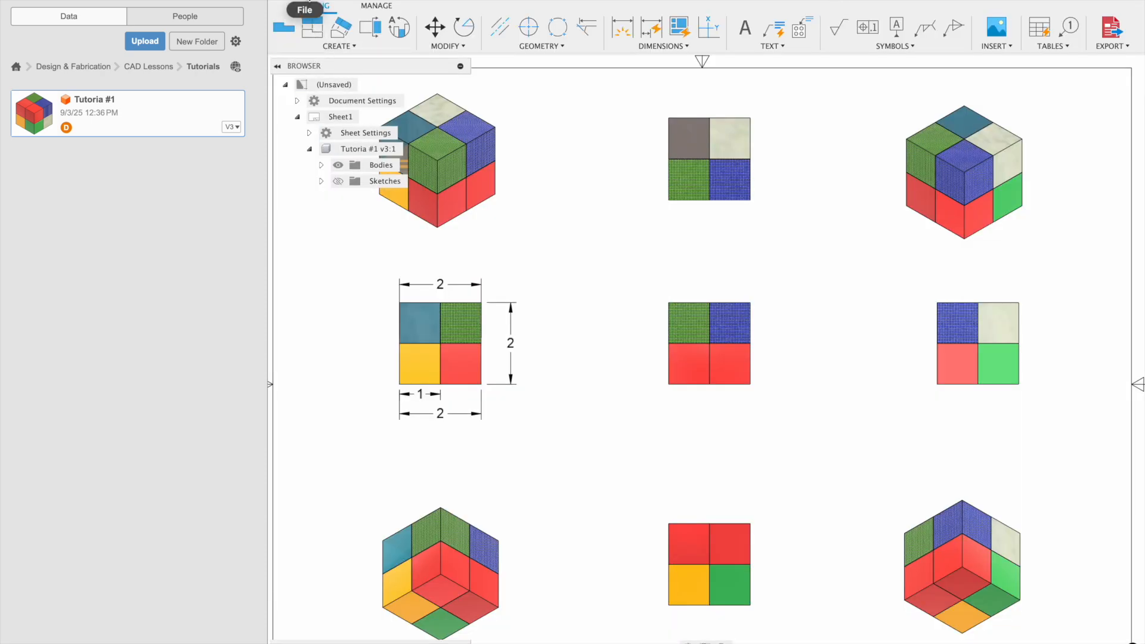
click(331, 0)
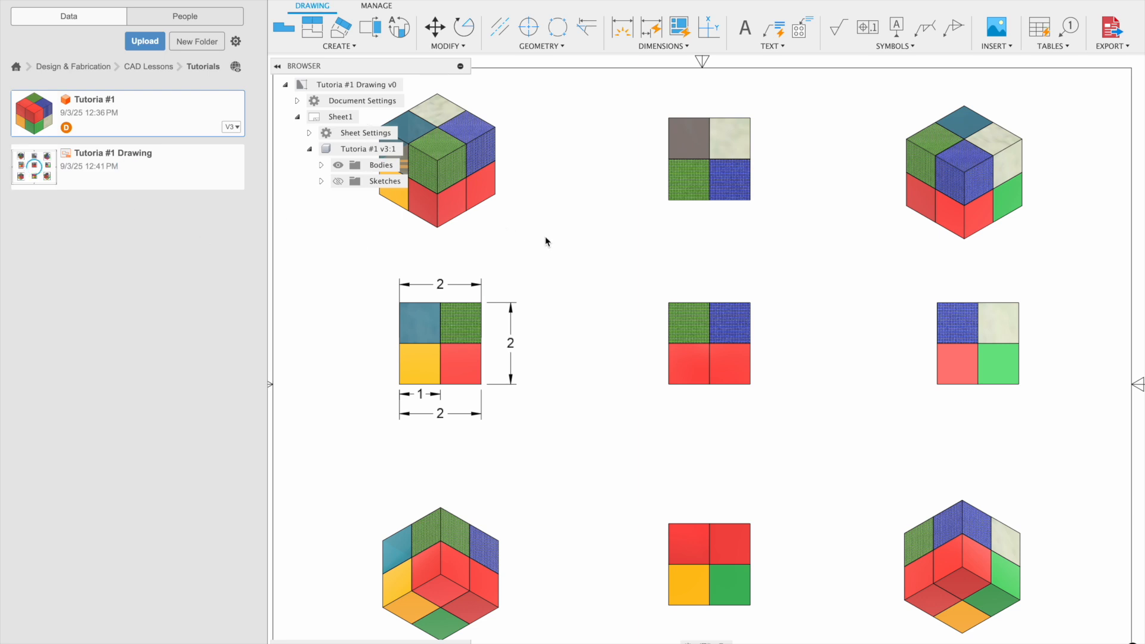
Export all sheets of the drawing with lineweights as the PDF Tutoria #1 Drawing v1 to the computer's Desktop
scroll(660, 348, up, 3)
click(758, 374)
scroll(767, 368, down, 4)
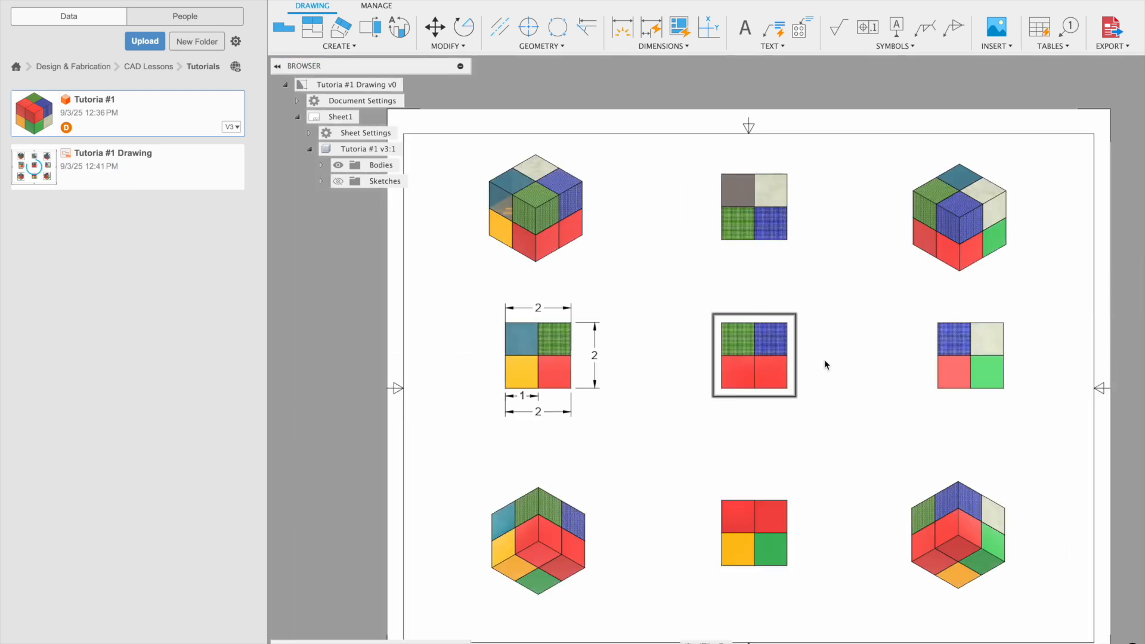
click(1111, 30)
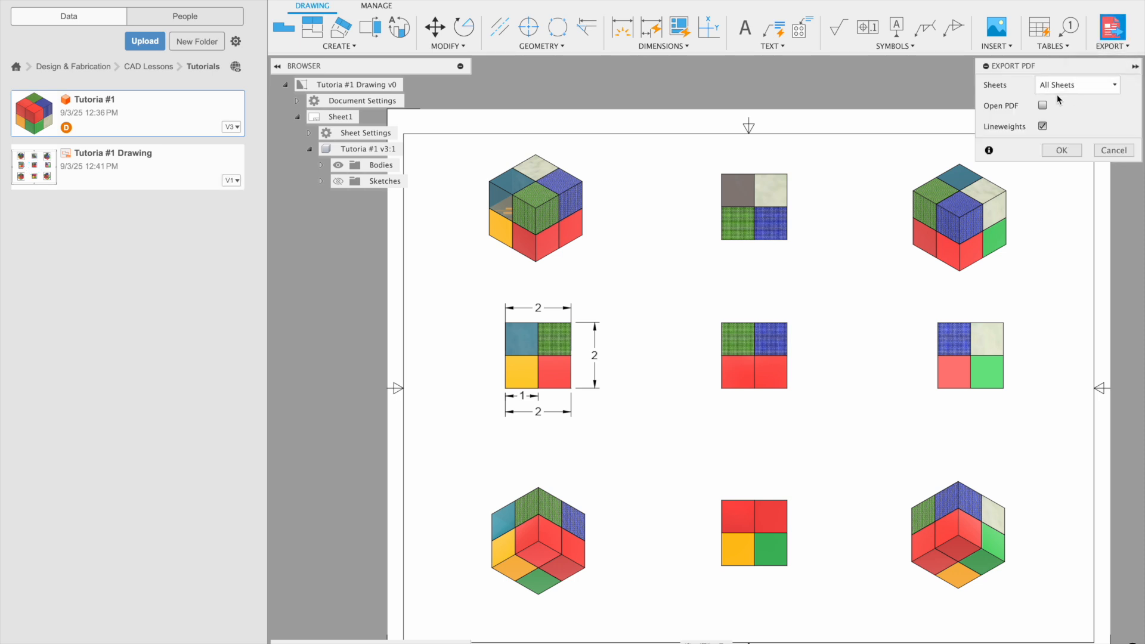
click(1062, 150)
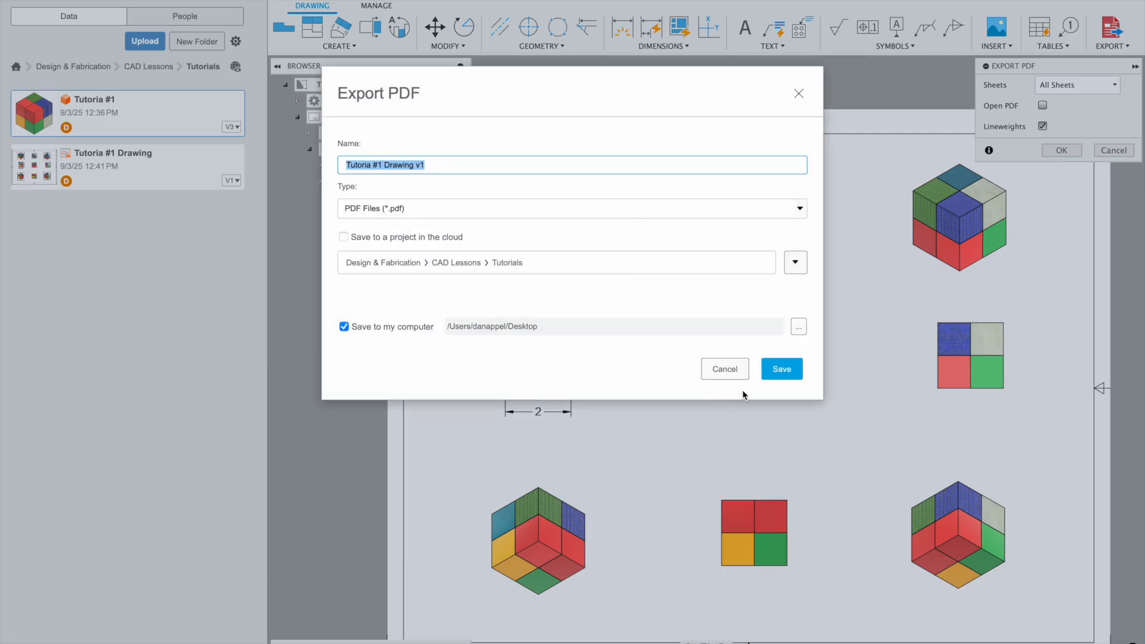
click(782, 370)
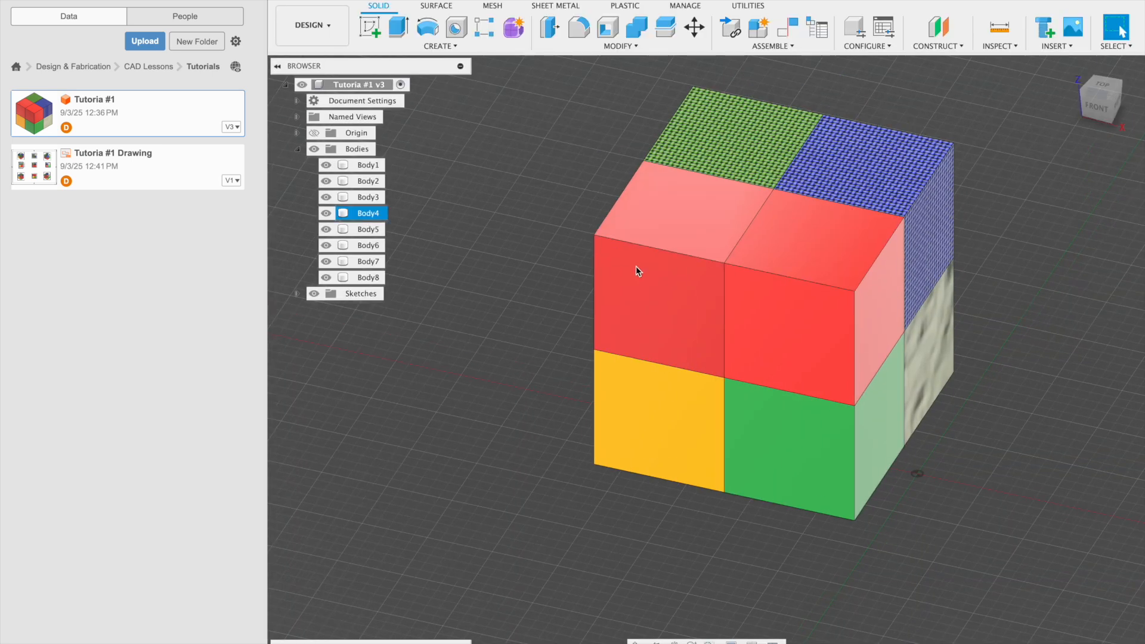
Apply the Polymide (Kapton) plastic appearance to Body2 in the cube model
click(363, 167)
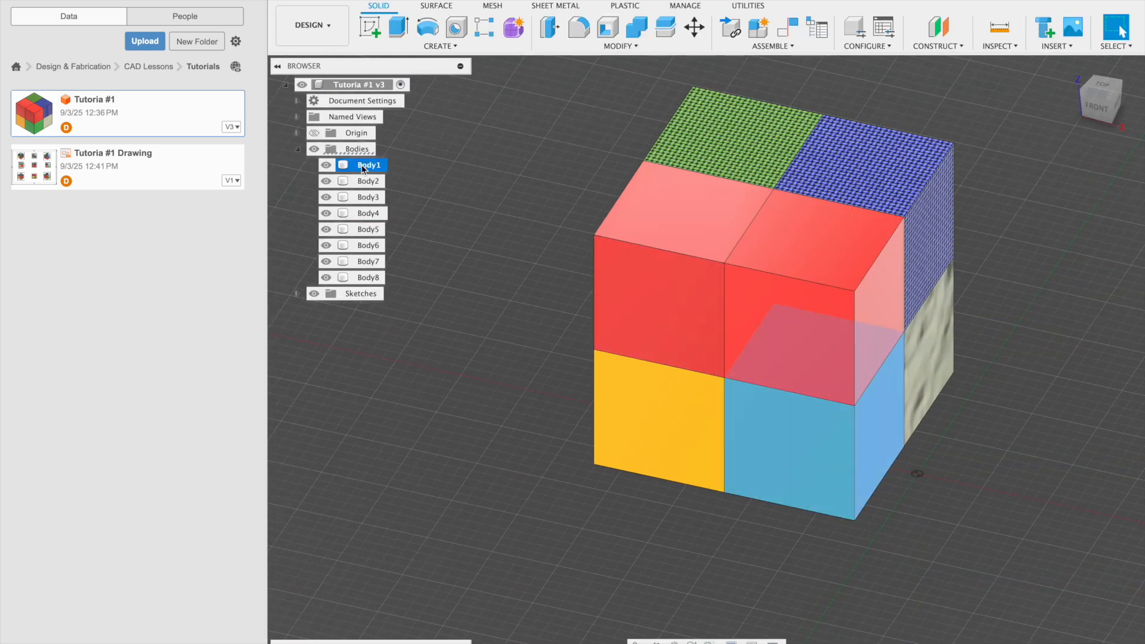
click(800, 546)
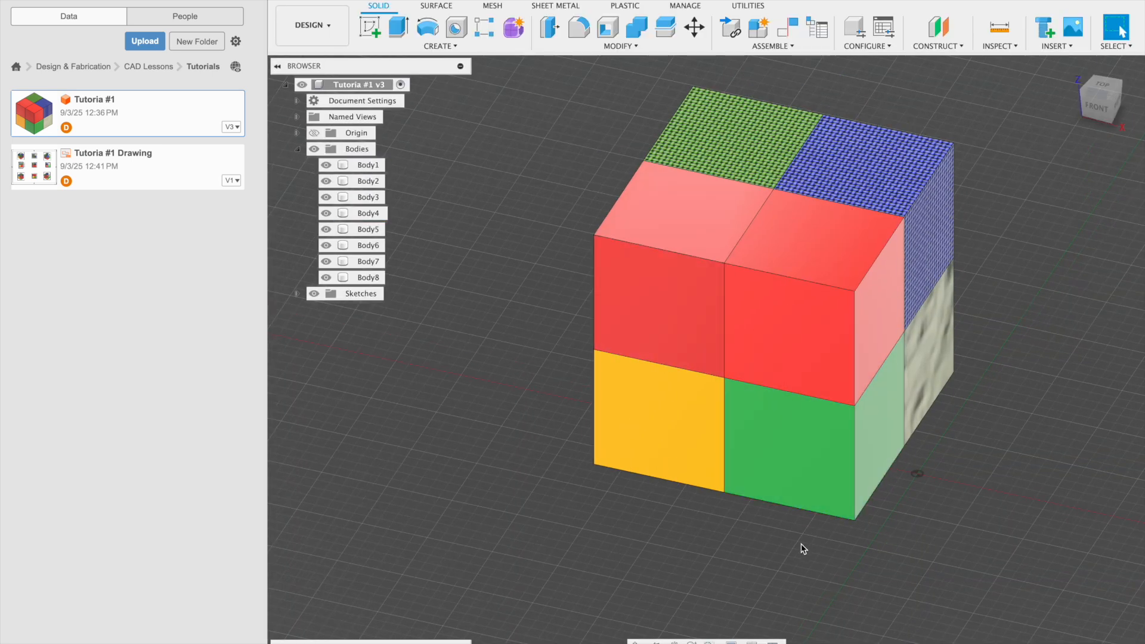
click(366, 180)
right_click(367, 180)
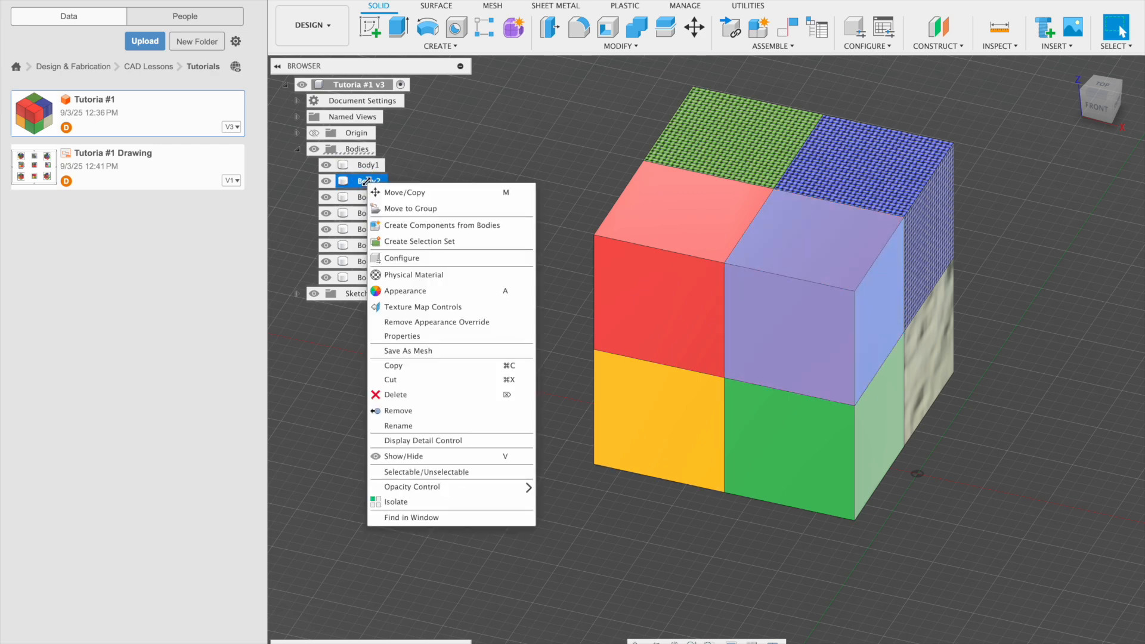
click(406, 291)
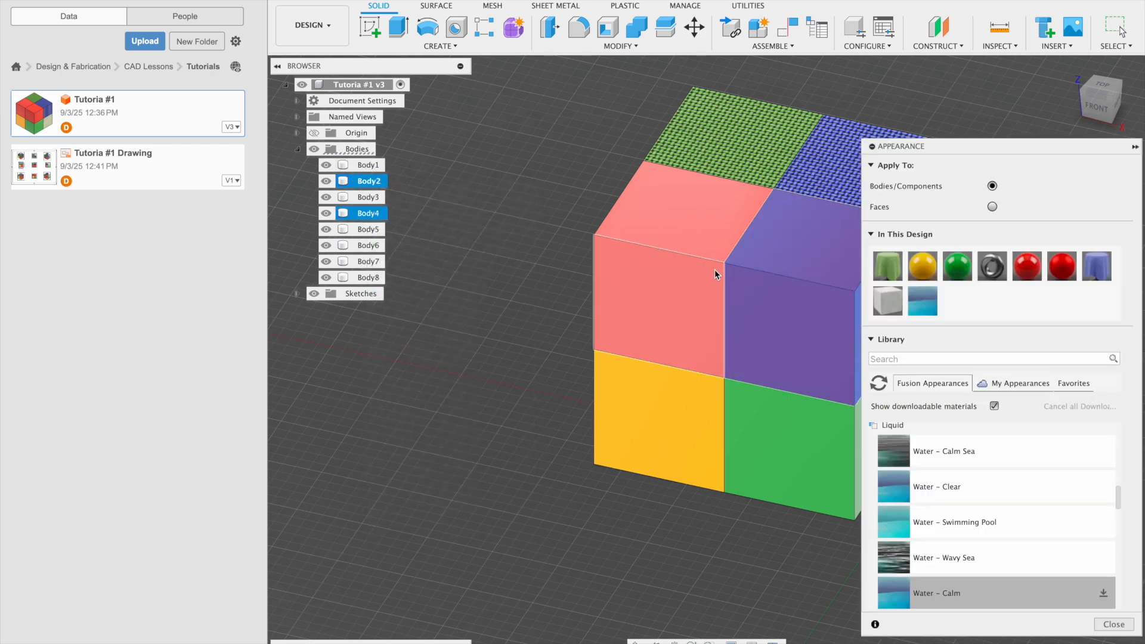
scroll(1009, 471, down, 10)
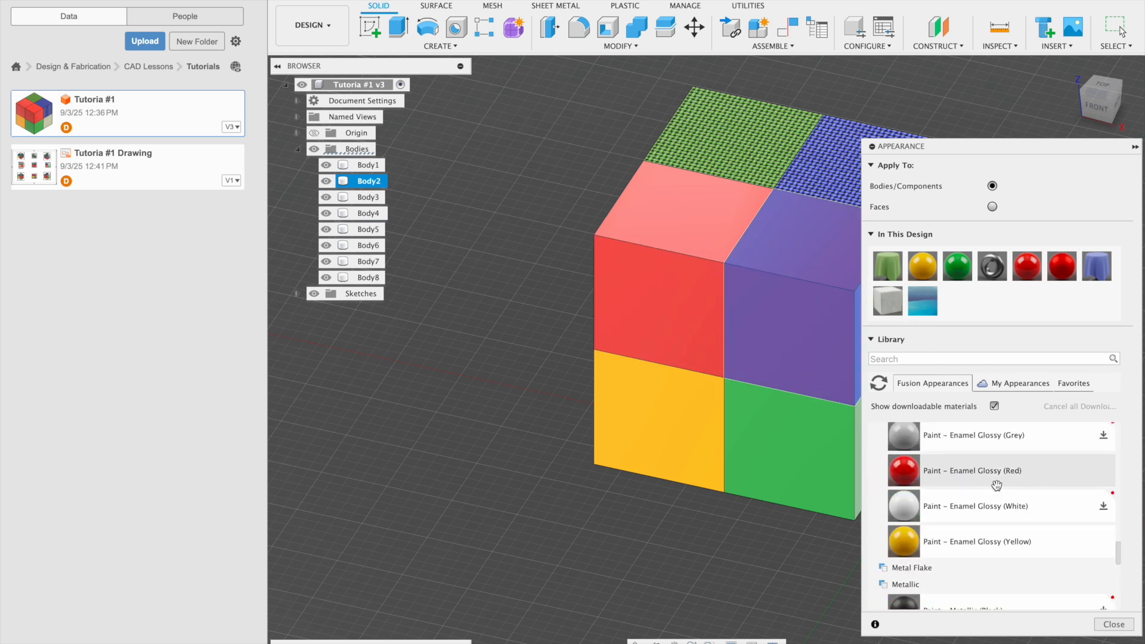
scroll(997, 485, down, 5)
click(902, 535)
scroll(929, 503, down, 5)
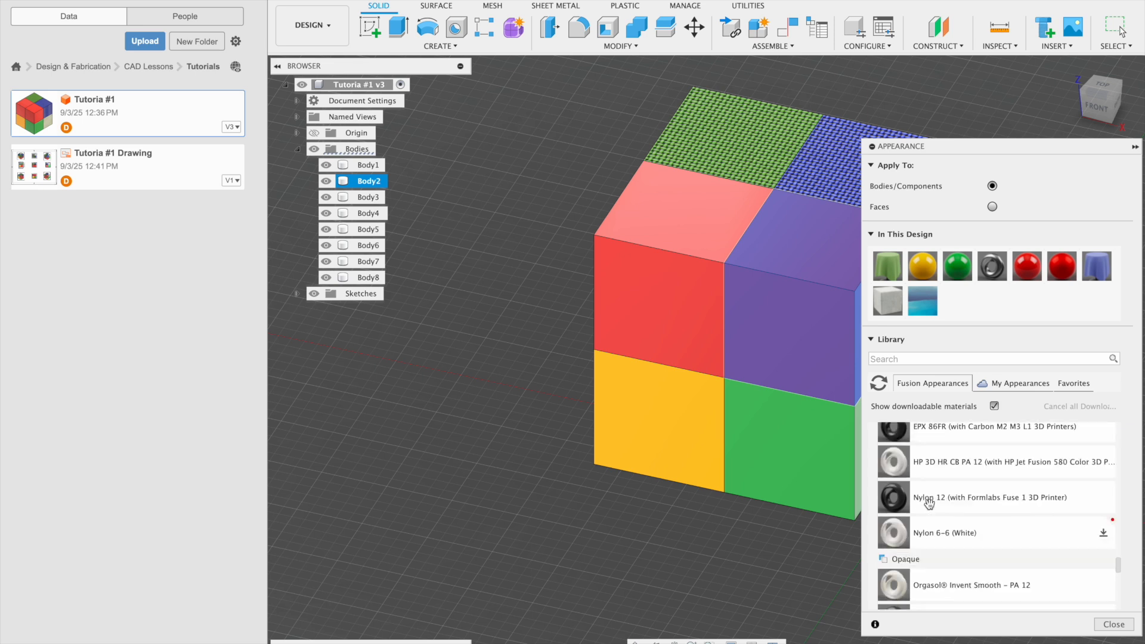
scroll(930, 504, down, 6)
scroll(962, 540, down, 1)
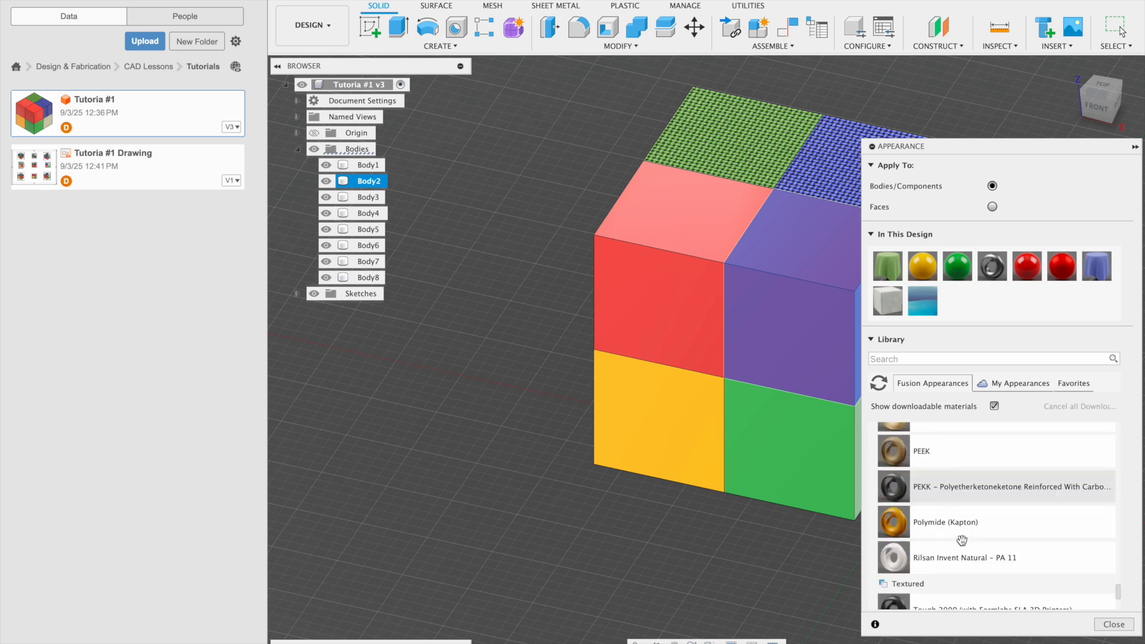
drag(959, 531, 373, 183)
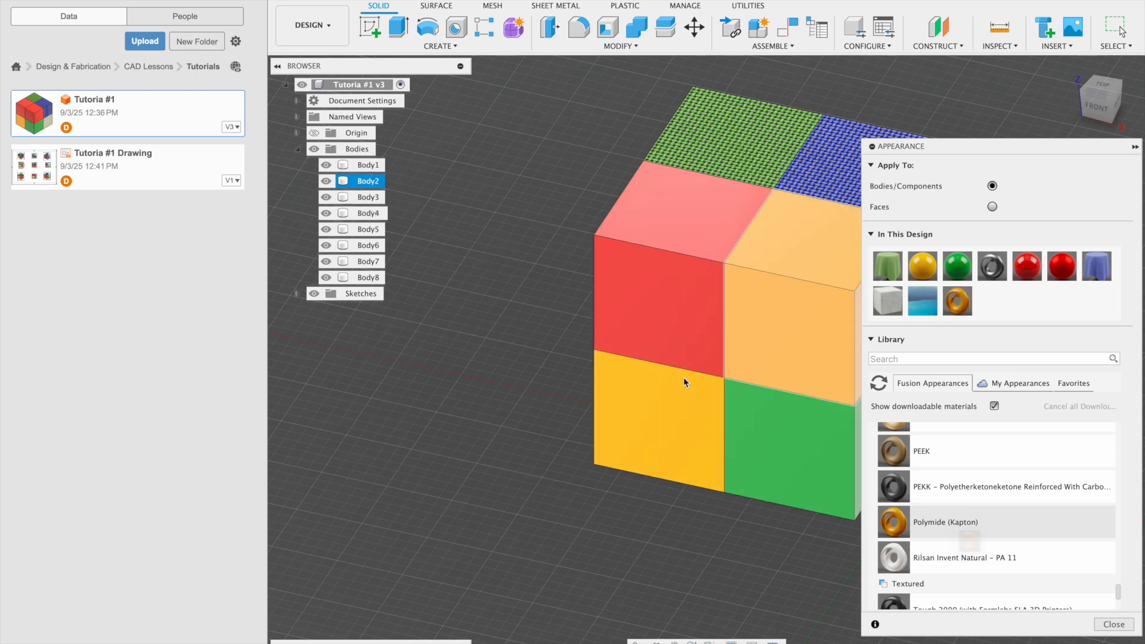
click(1114, 624)
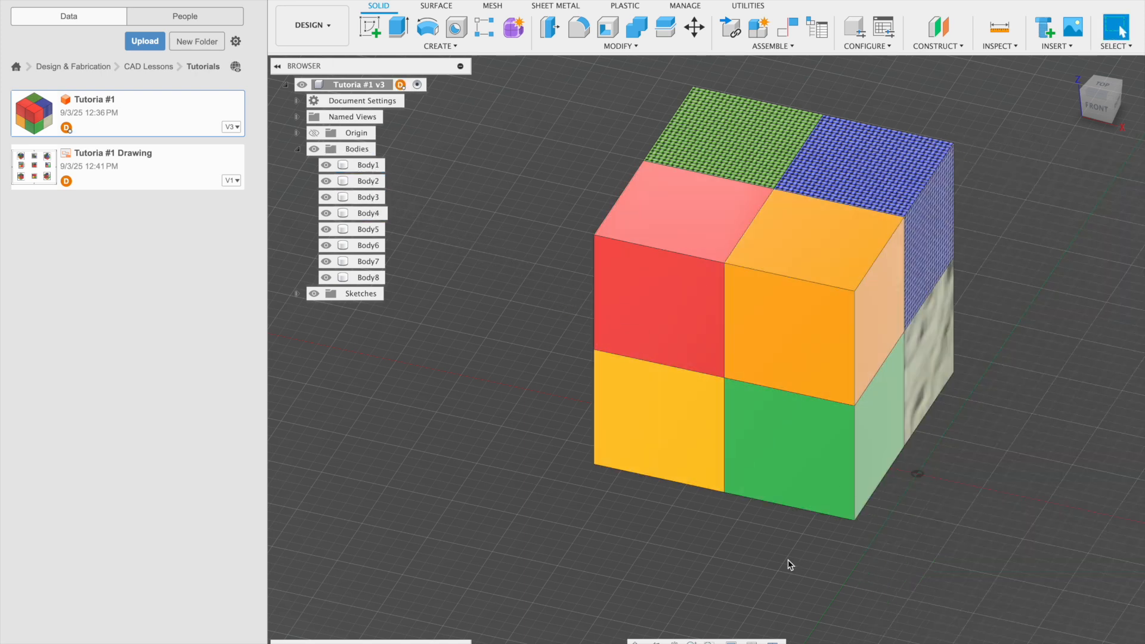
Download the Oak wood appearance and apply it to Body2
click(360, 182)
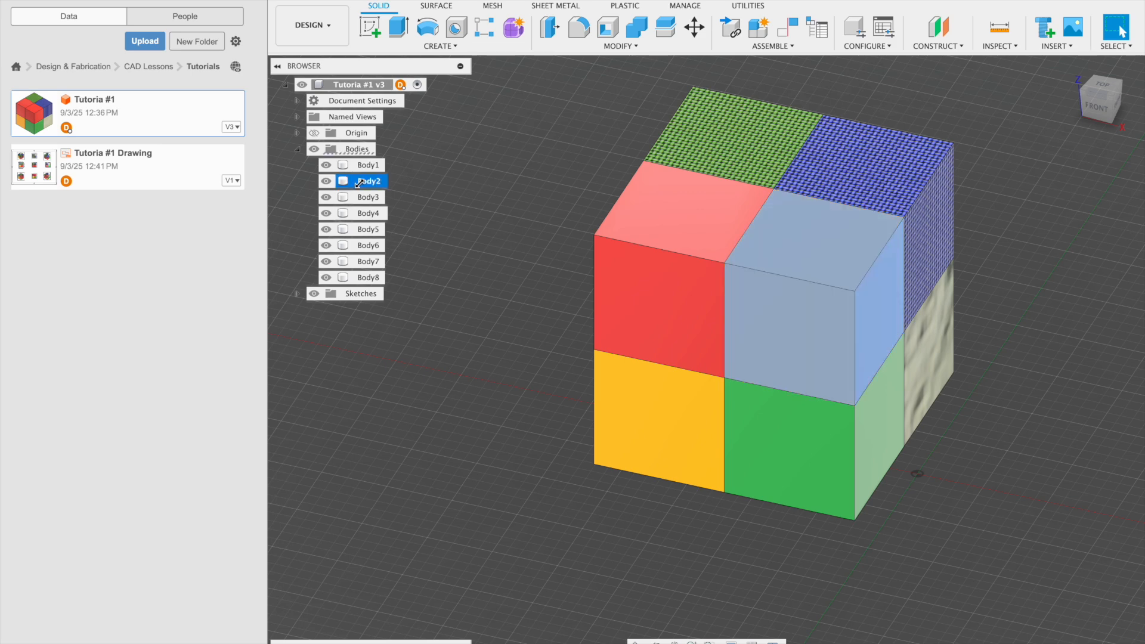
right_click(360, 182)
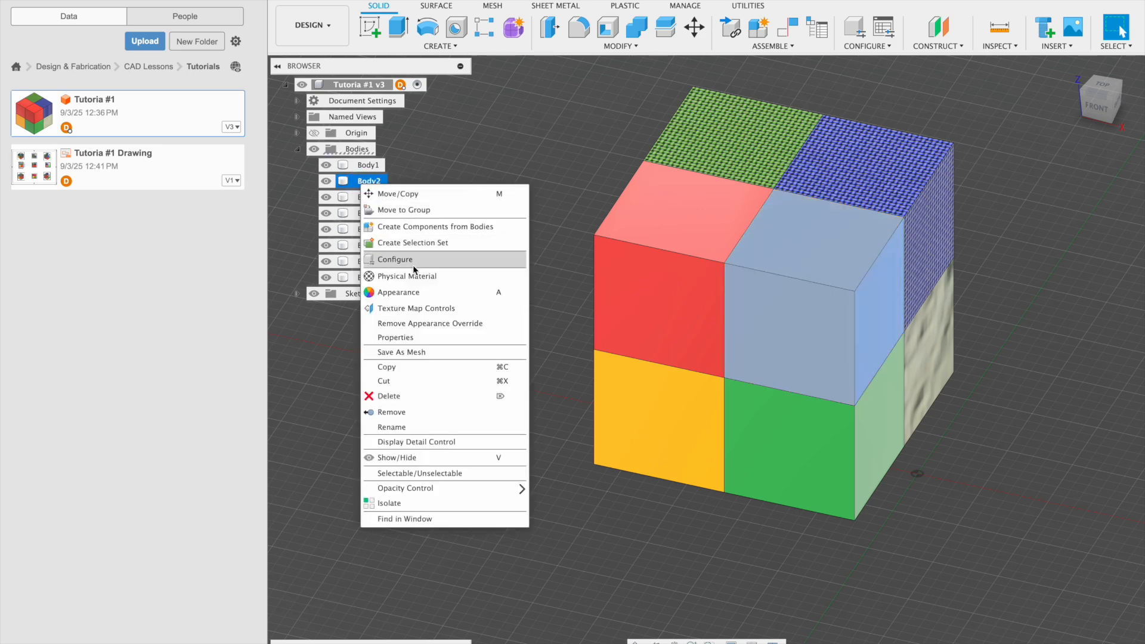
click(412, 293)
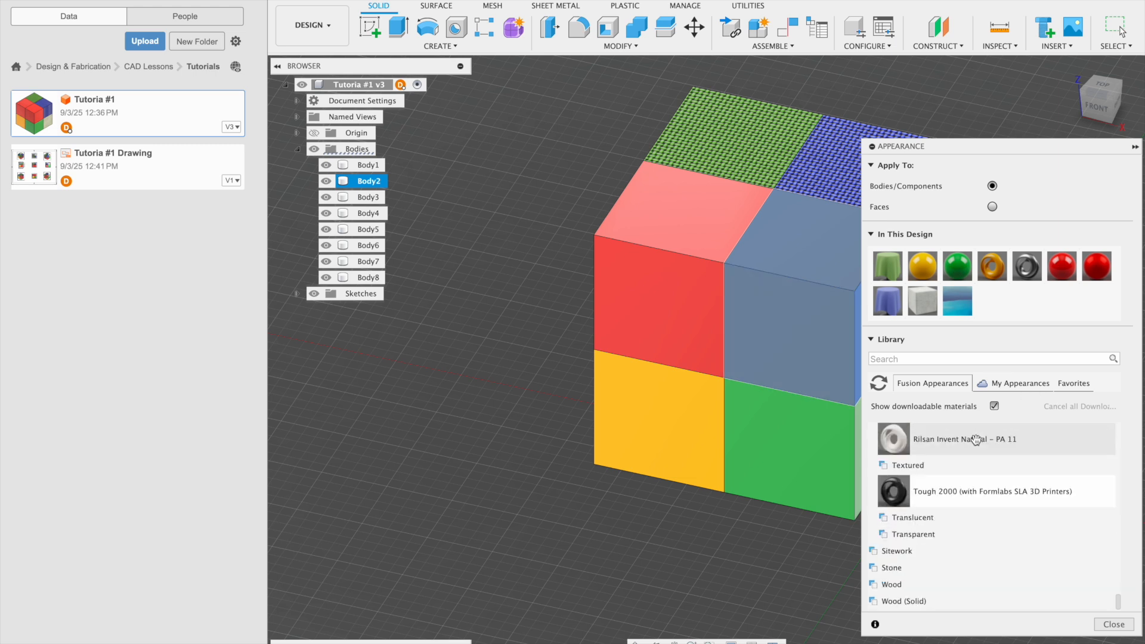
click(896, 586)
scroll(997, 549, down, 3)
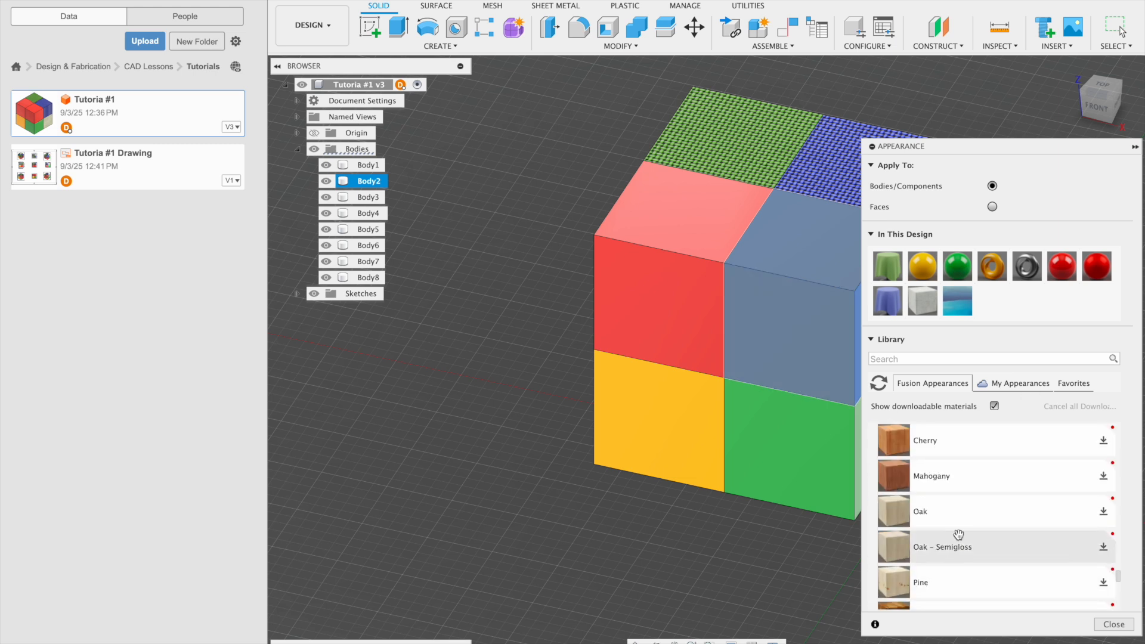
click(1104, 511)
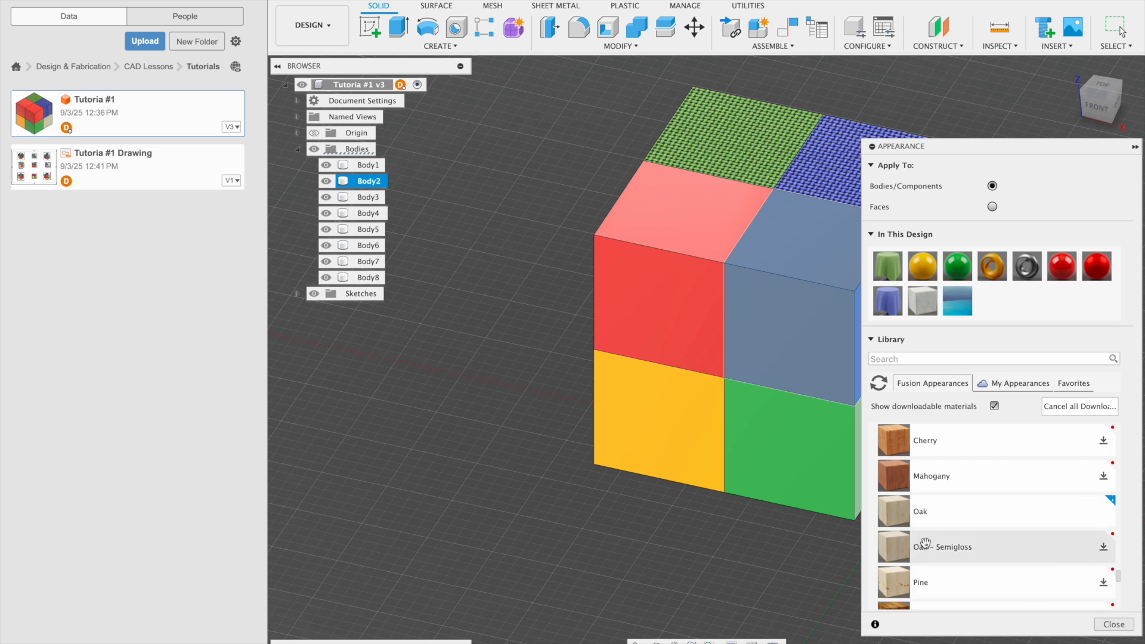
drag(927, 523, 371, 184)
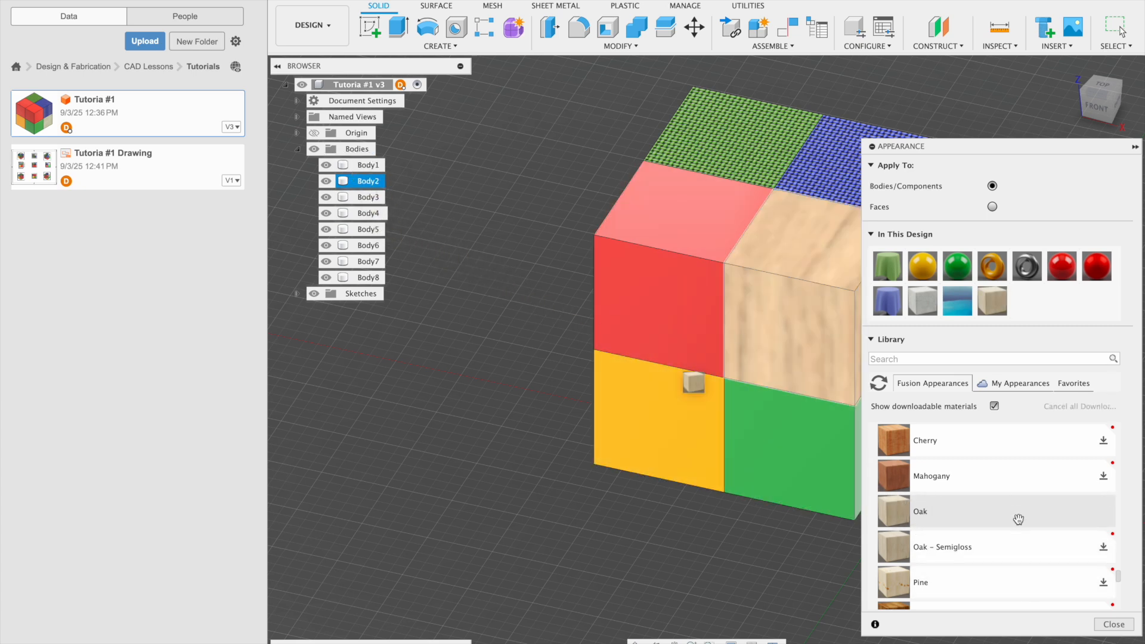
click(1114, 625)
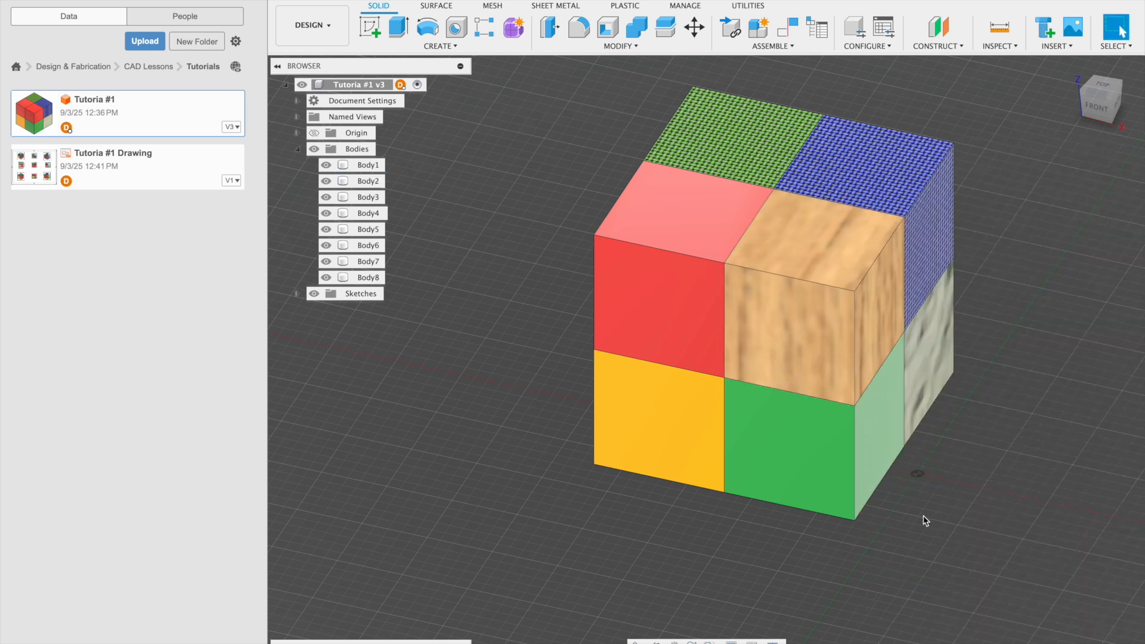
Save the design with the version description User Saved and return to the Tutoria #1 Drawing
click(323, 2)
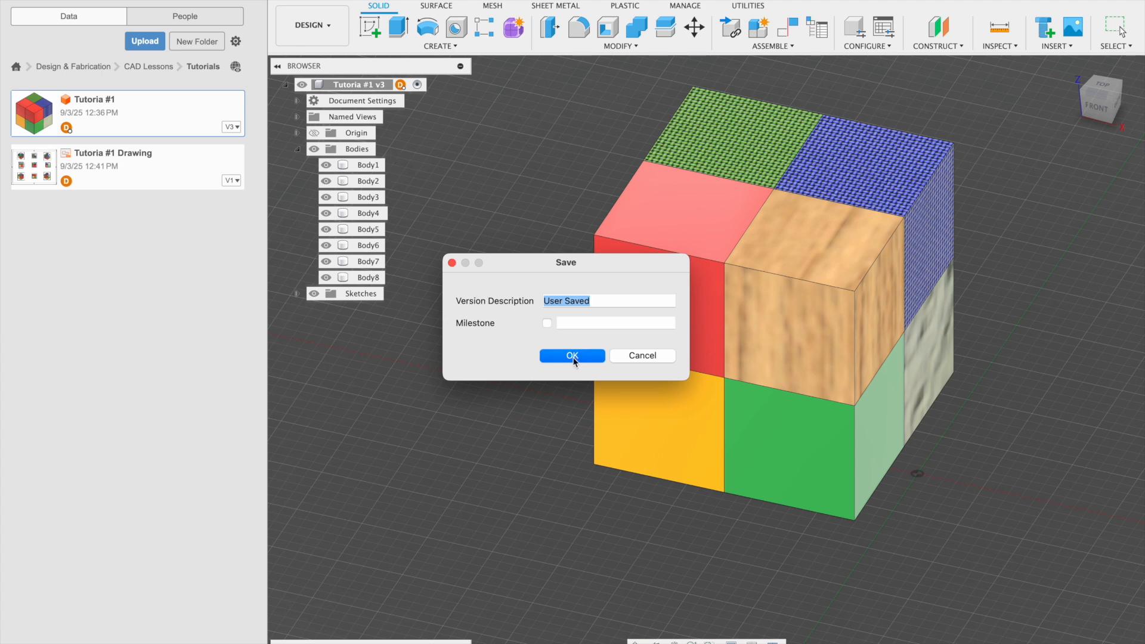
click(573, 356)
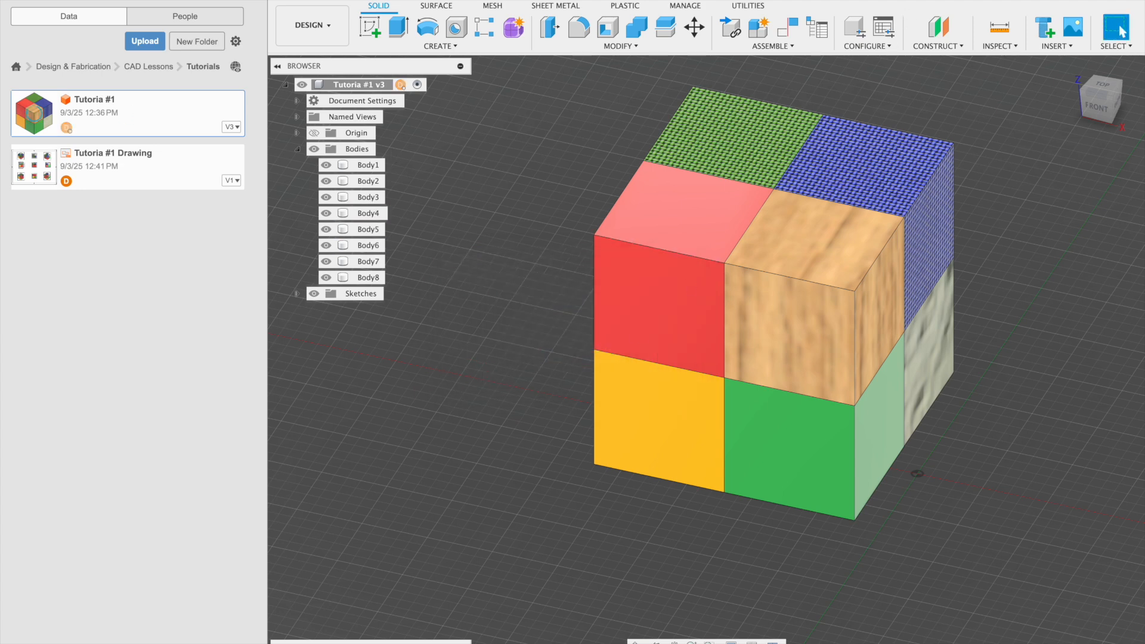
click(878, 2)
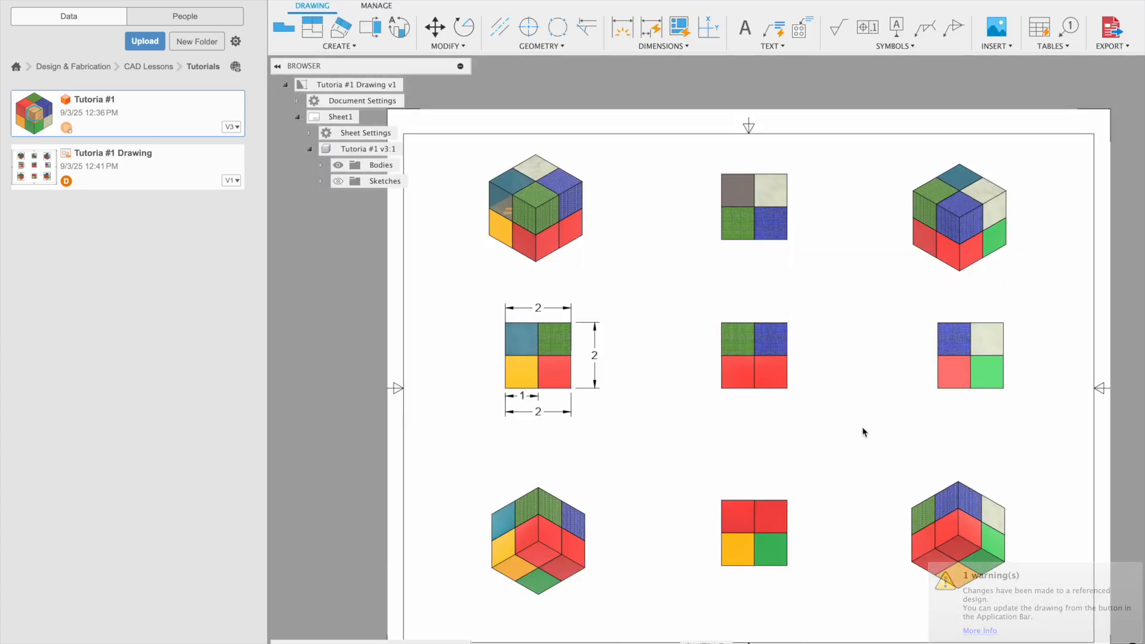